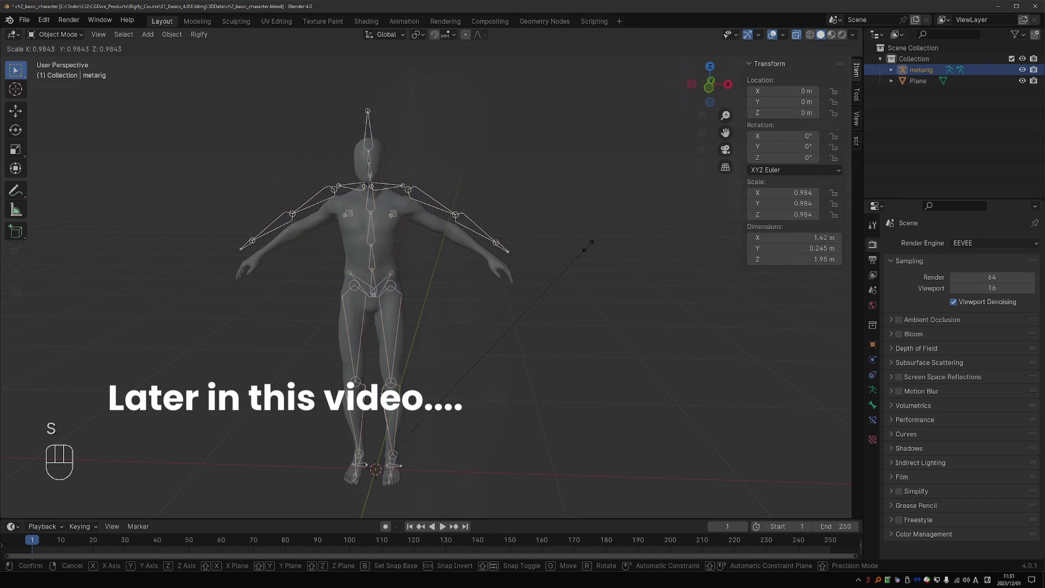
Move the metarig's joint at the base of the neck to fit the character's neck in side view
key("g")
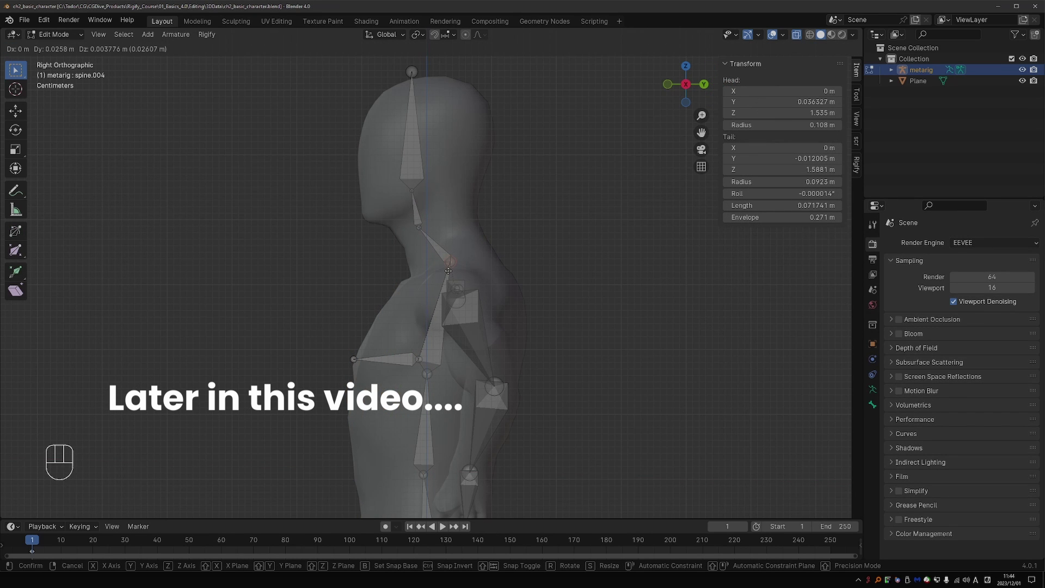
left_click(452, 264)
key("g")
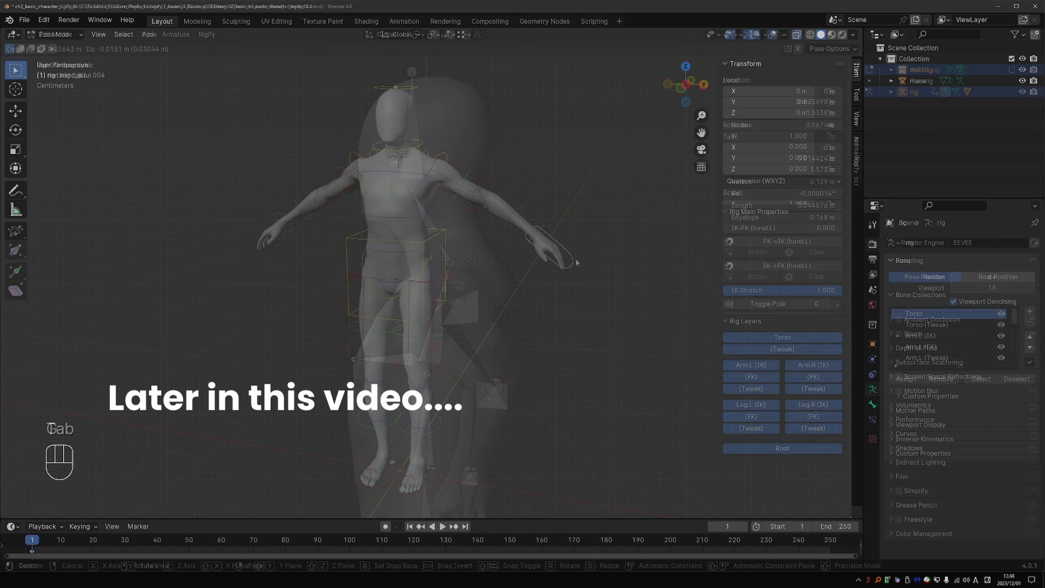
Move and rotate the rig's left hand IK control so the left arm bends and the hand hangs beside the hip
key("g")
left_click(545, 257)
key("r")
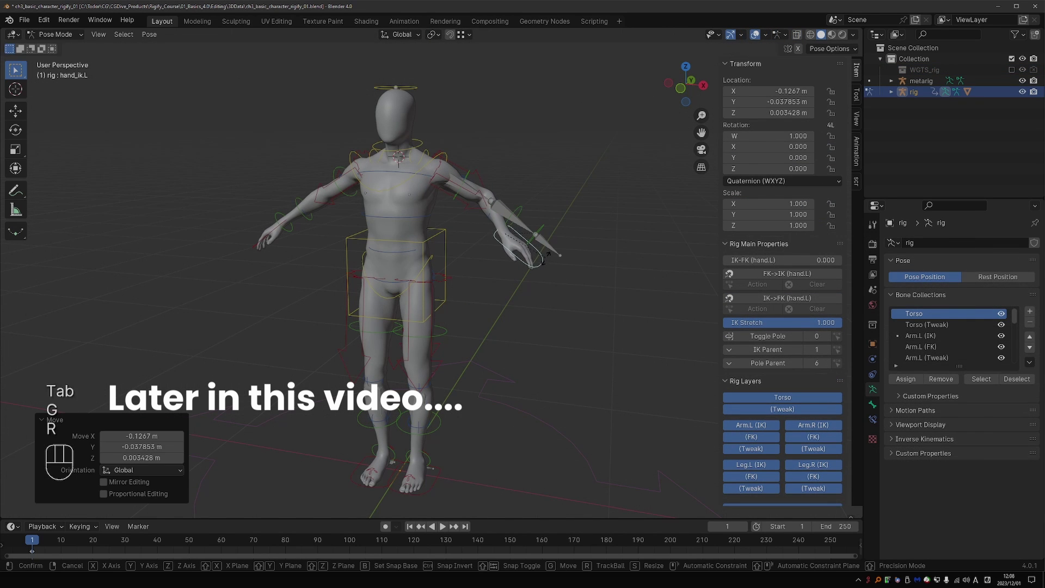
left_click(513, 282)
key("g")
left_click(488, 296)
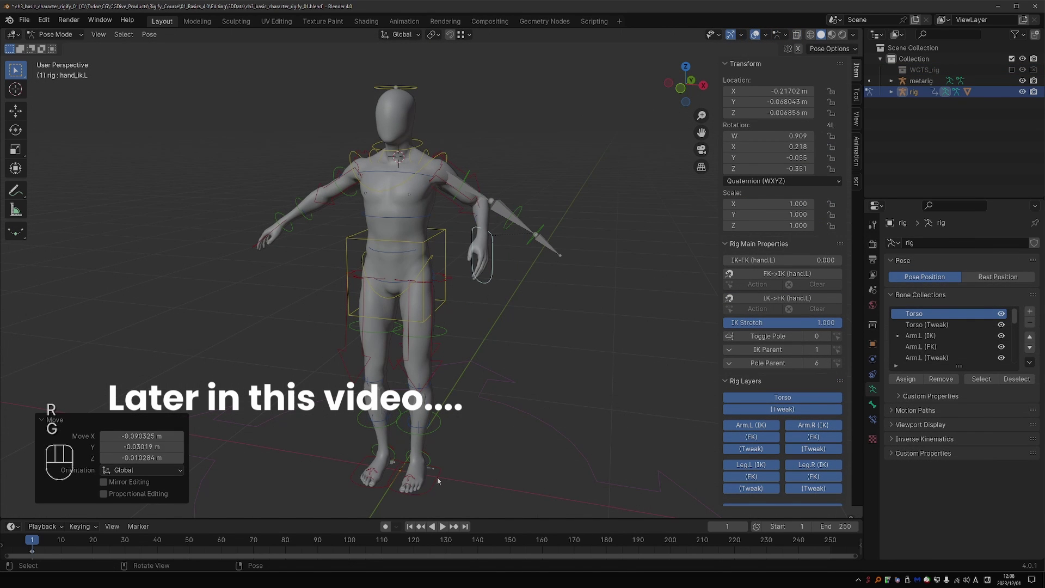
Reposition the left and right foot IK controls to raise the feet and spread the legs into a wider stance
left_click(423, 475)
key("g")
left_click(422, 476)
left_click(392, 477)
key("g")
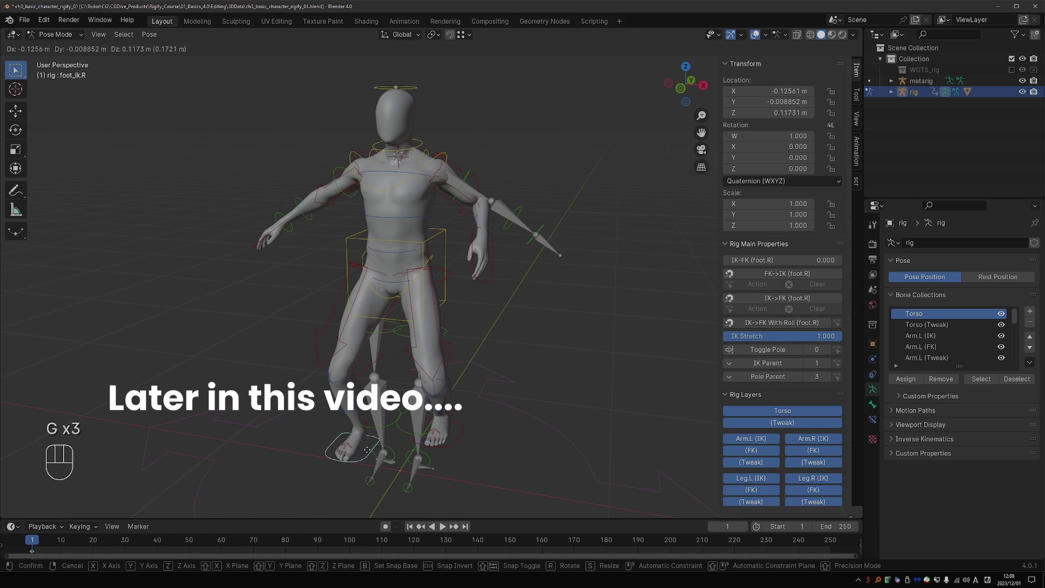
Try a trackball rotation on the left leg's thigh IK control to swing the knee outward
left_click(445, 370)
left_click(443, 338)
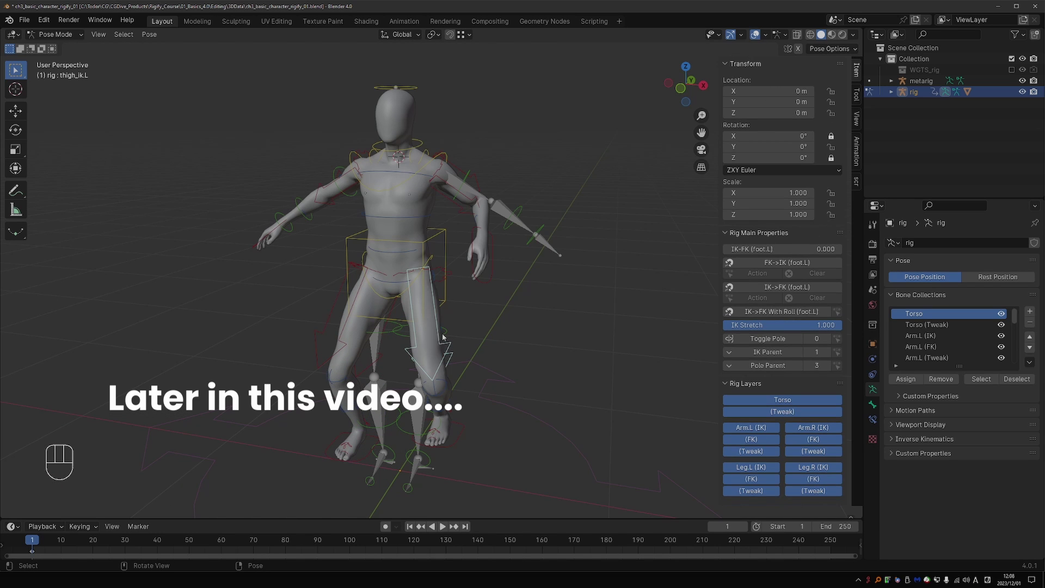
key("r")
key("r")
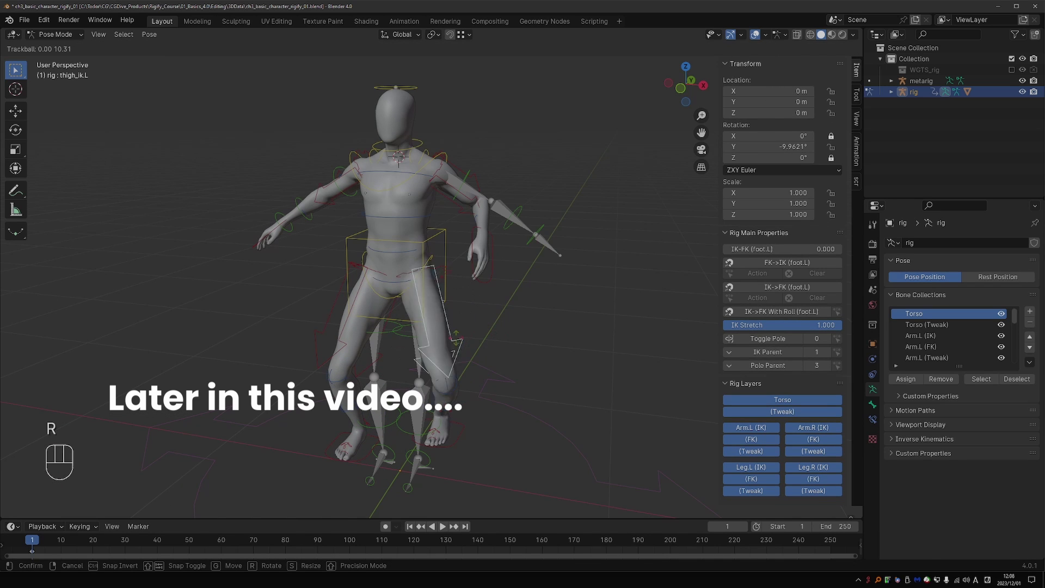
right_click(493, 330)
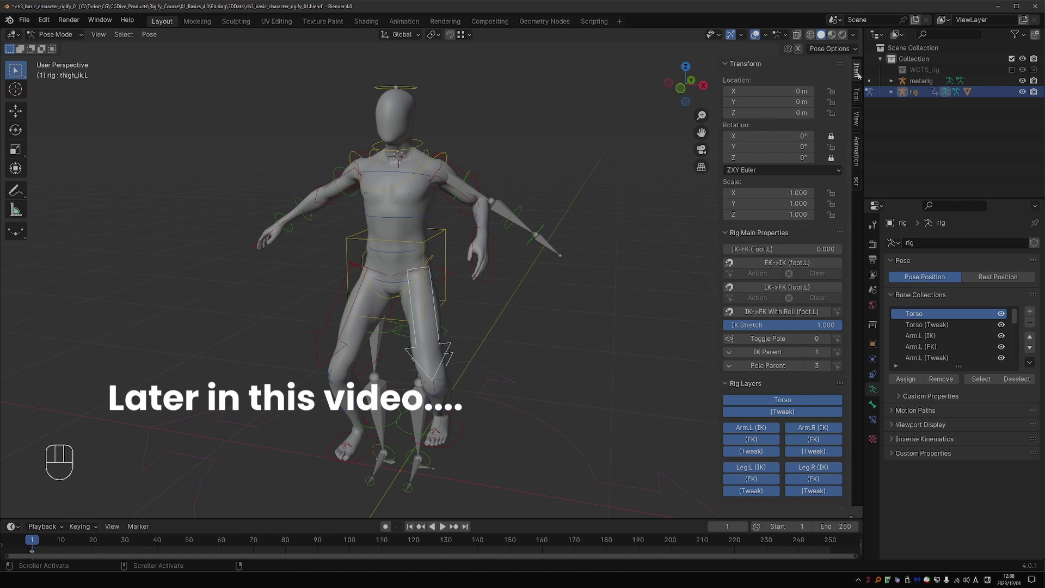
Switch the left leg's IK to pole control with Toggle Pole set to 1 and start a move
left_click(768, 338)
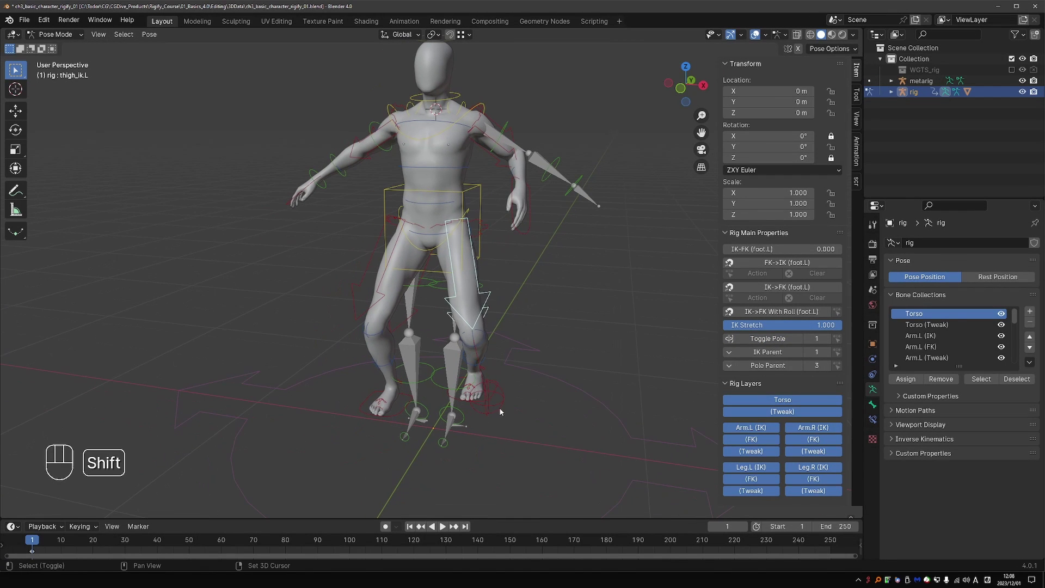
key("g")
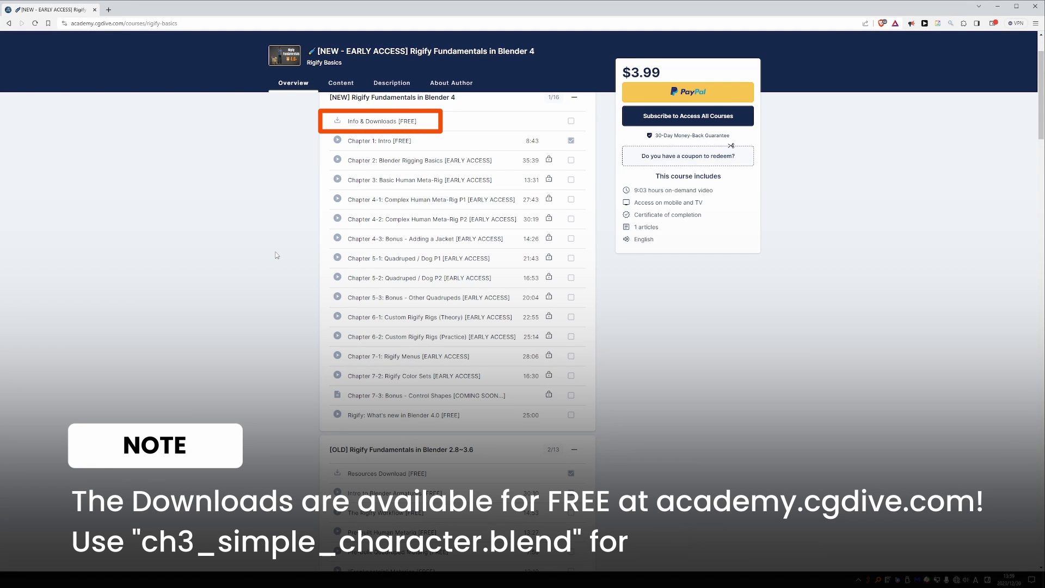
scroll(276, 256, "up", 4)
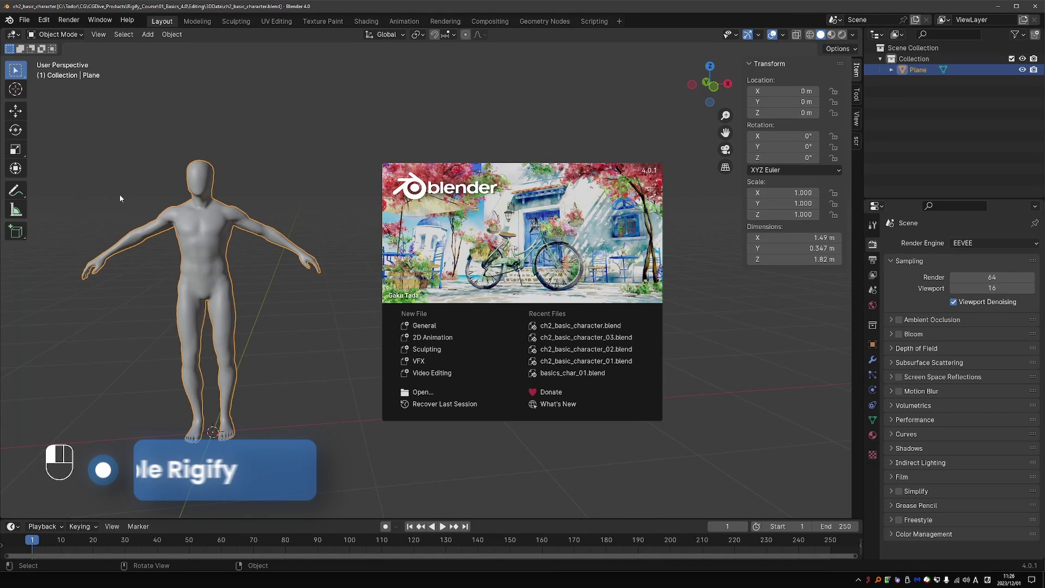
Dismiss the splash screen and open the Add-ons section of the Blender preferences
left_click(120, 196)
middle_click_drag(119, 196, 226, 197, "shift")
left_click(44, 20)
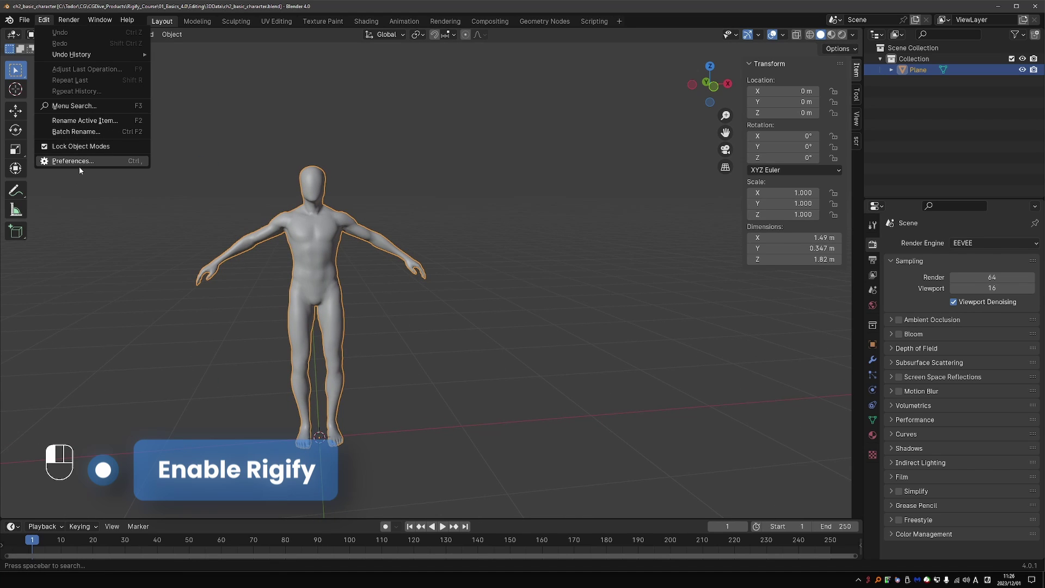
left_click(80, 167)
left_click_drag(104, 9, 287, 40)
left_click(123, 149)
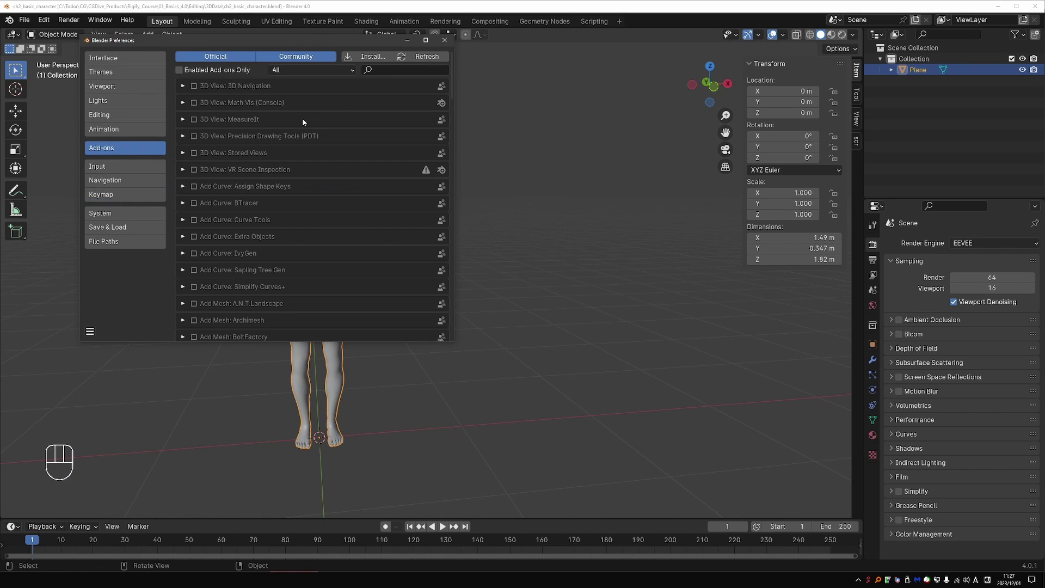
Search the add-ons for "rigif", enable Rigging: Rigify, save the preferences and close them
left_click(387, 70)
type("rigif")
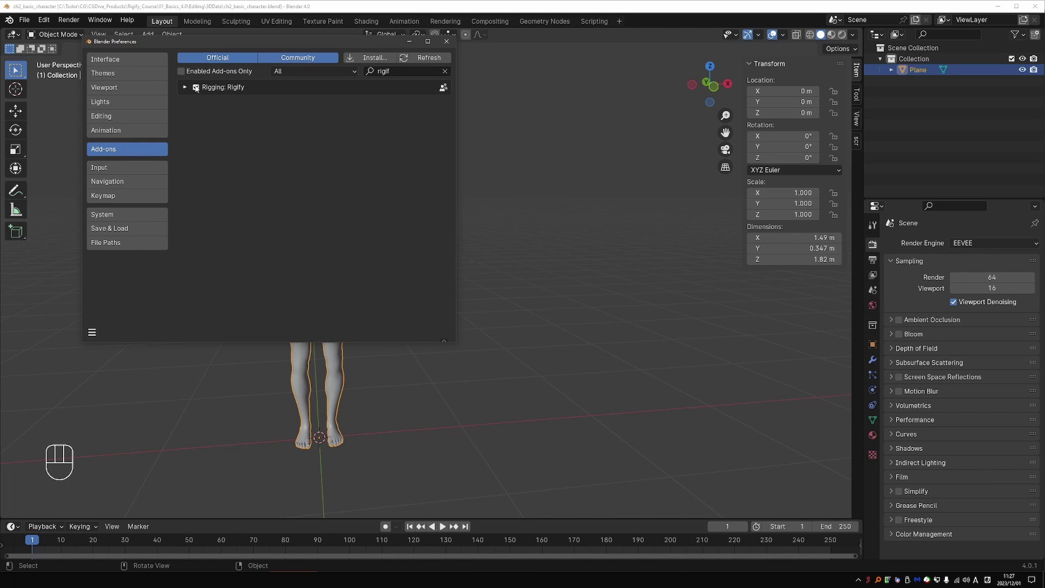
left_click(196, 87)
left_click(197, 87)
left_click(93, 332)
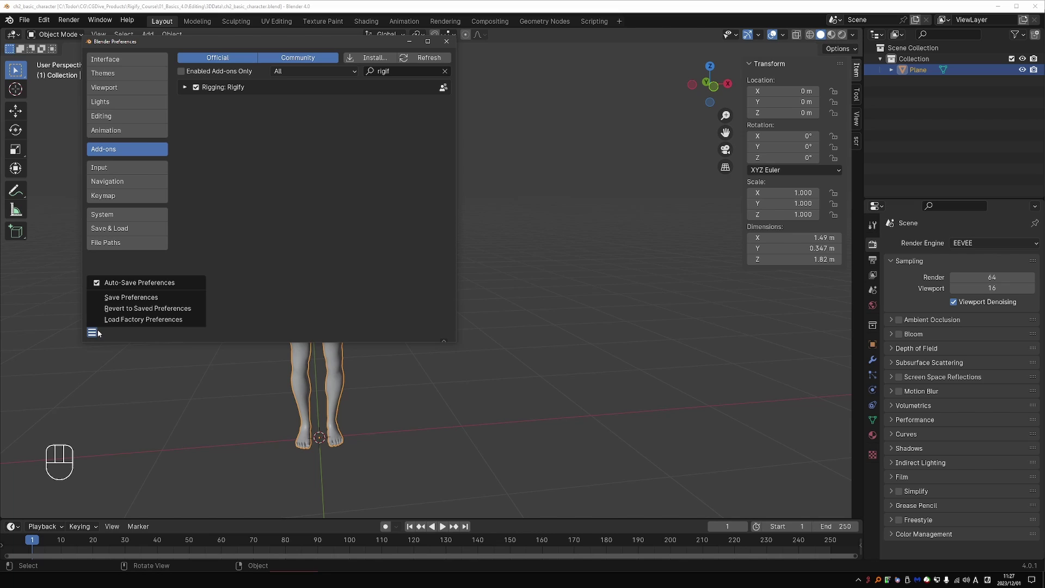
left_click(140, 296)
left_click(446, 42)
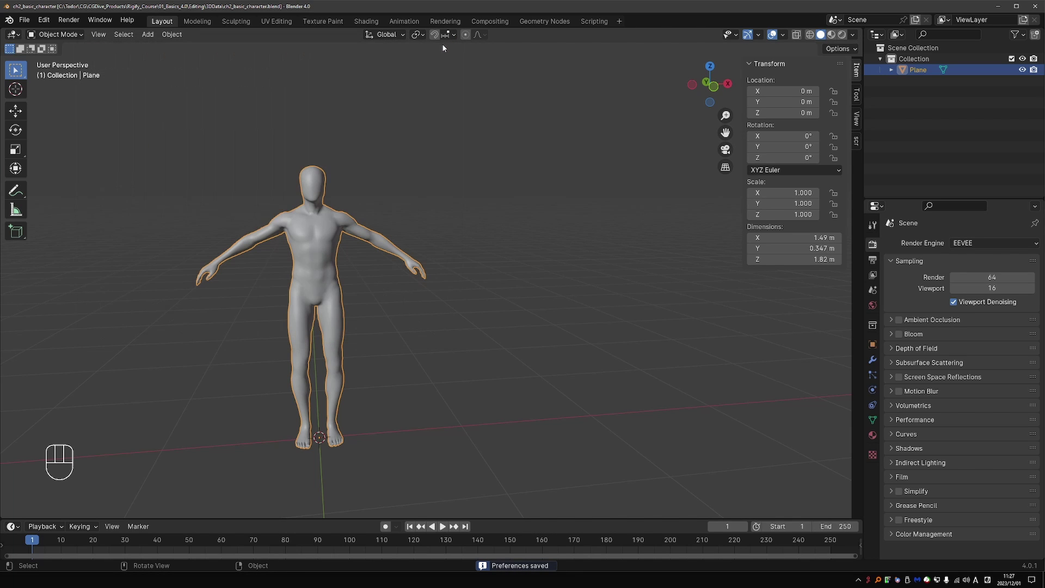
Add a Basic Human (Meta-Rig) armature to the scene with the character
middle_click_drag(392, 269, 474, 276, "shift")
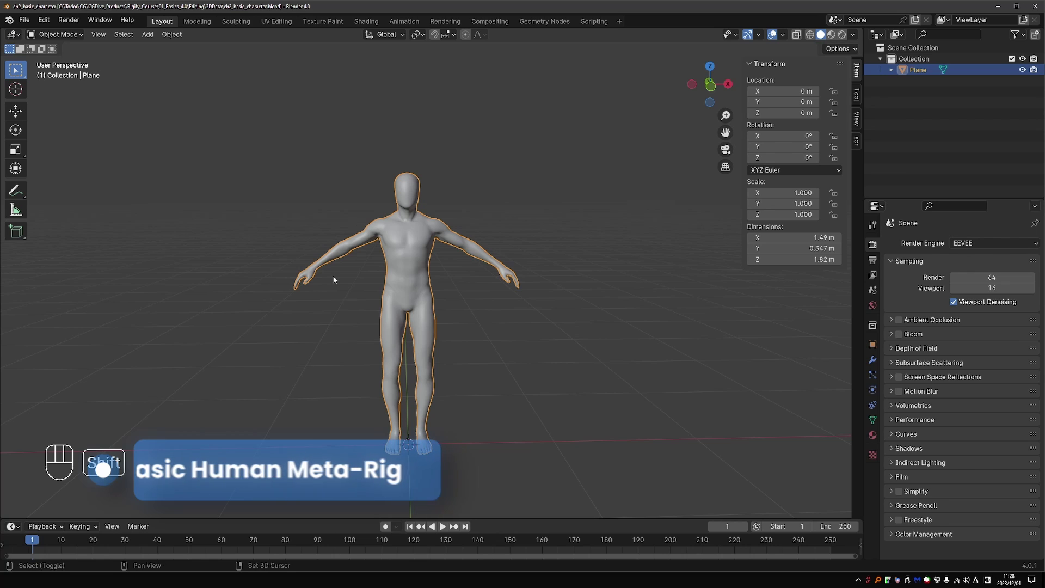
key("shift+a")
mouse_move(315, 374)
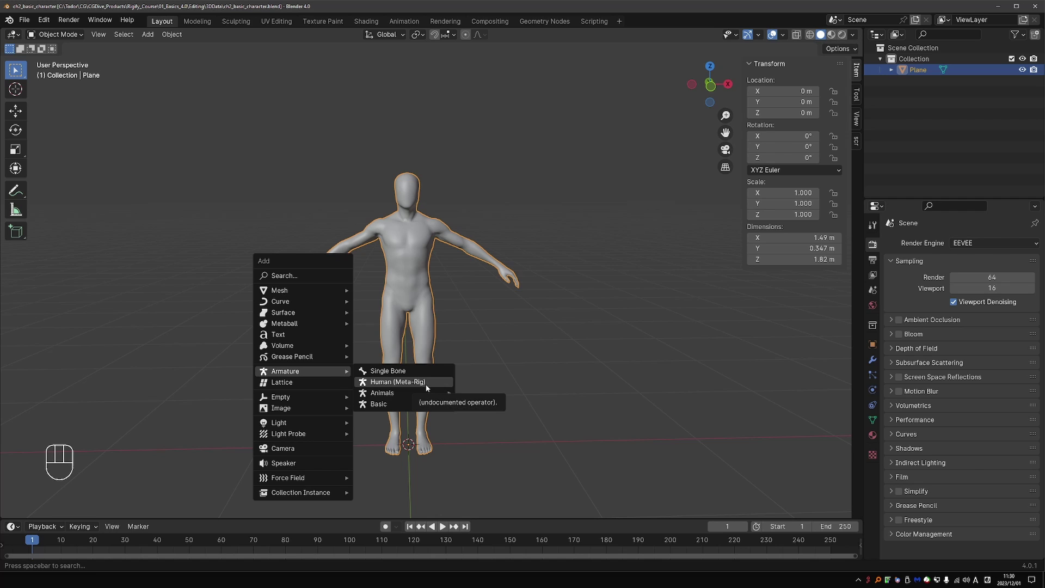
mouse_move(457, 406)
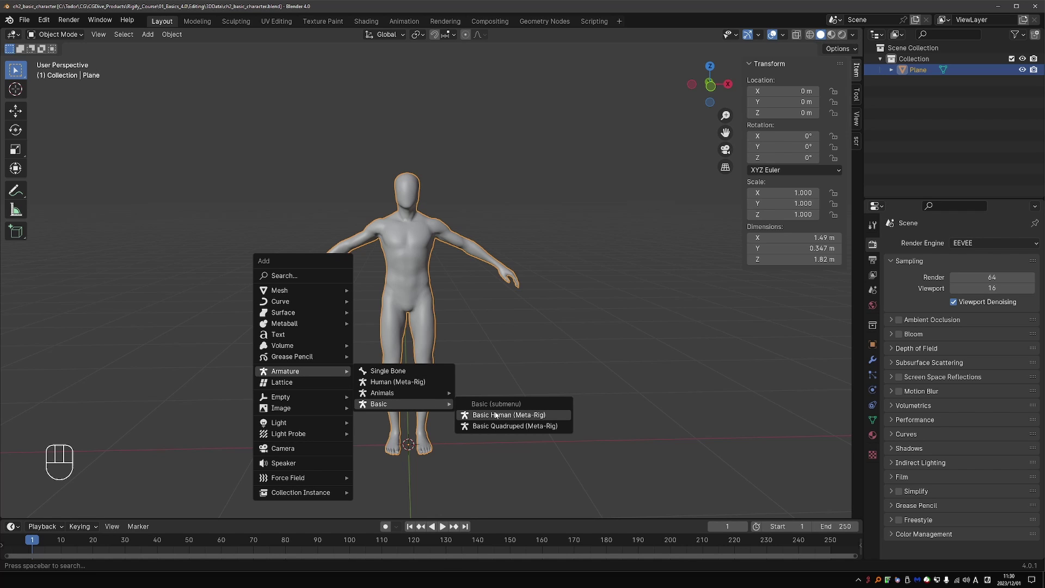
left_click(495, 415)
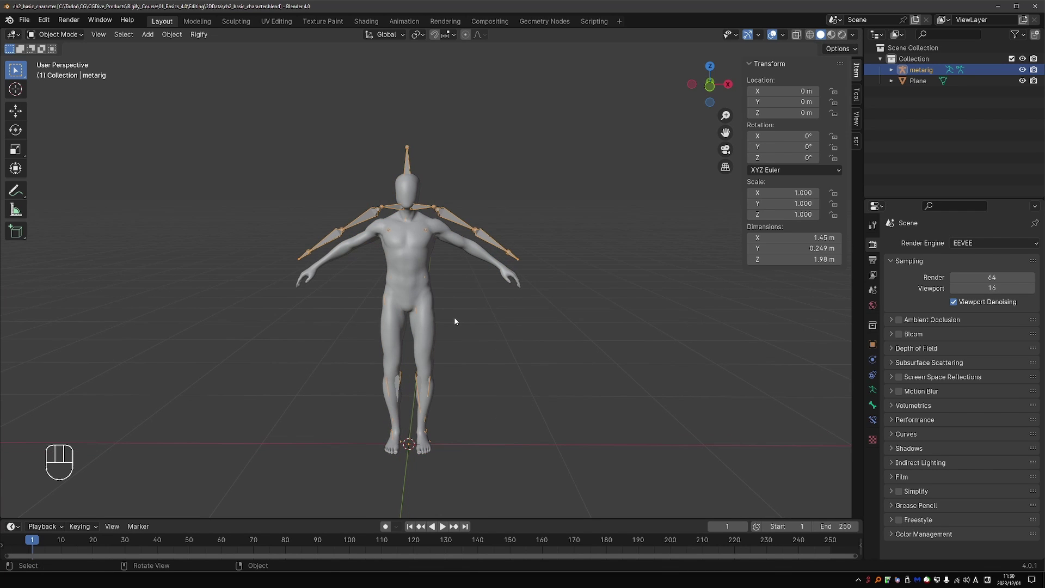
Move the basic meta-rig about 0.91 m along the X axis, beside the character
key("g")
key("x")
left_click(589, 326)
Add a full Human (Meta-Rig) armature and move it about 1.94 m along the X axis
key("shift+a")
mouse_move(507, 327)
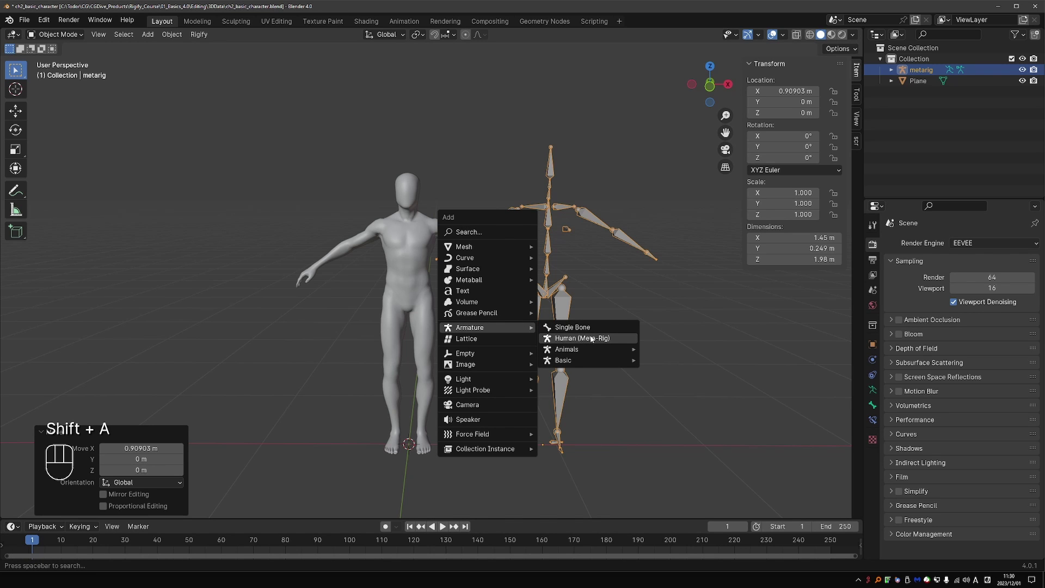
left_click(591, 339)
key("g")
key("x")
left_click(681, 339)
Compare the basic and full human meta-rigs from several angles, examining the face, hand and body bones
middle_click_drag(679, 340, 485, 348, "shift")
scroll(408, 301, "up", 1)
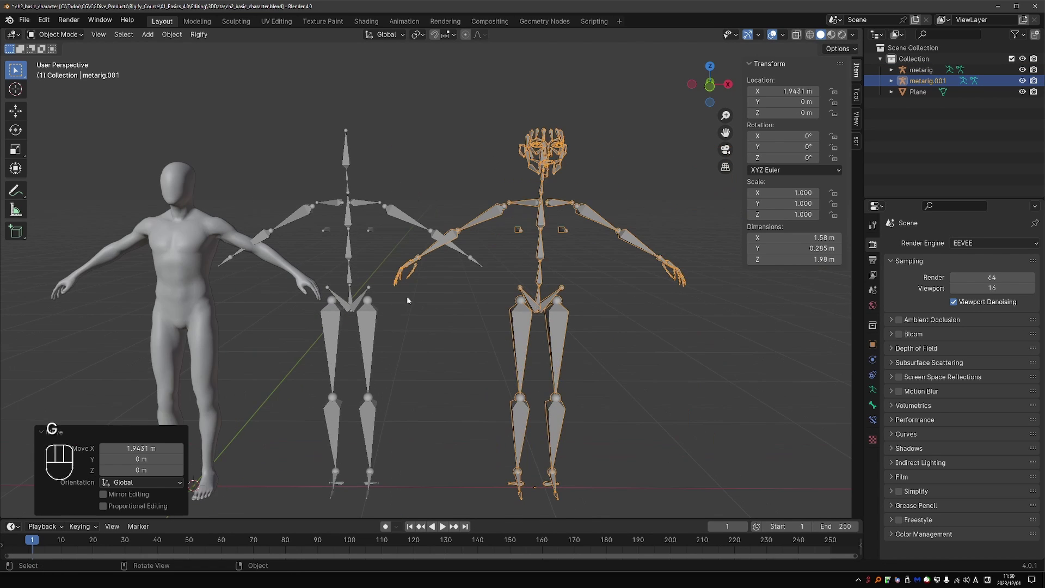
middle_click_drag(407, 297, 402, 315)
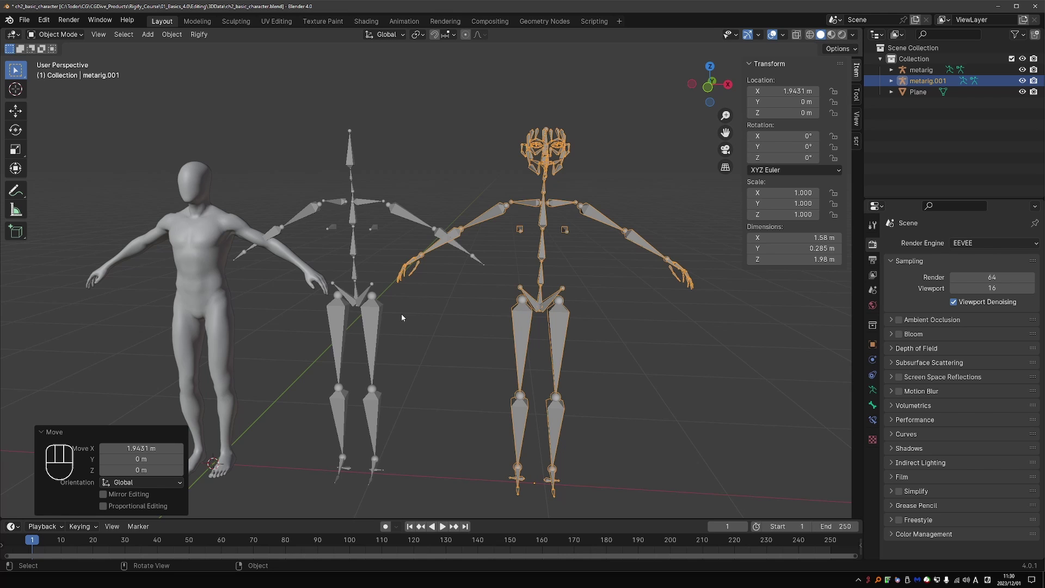
middle_click_drag(548, 303, 653, 304)
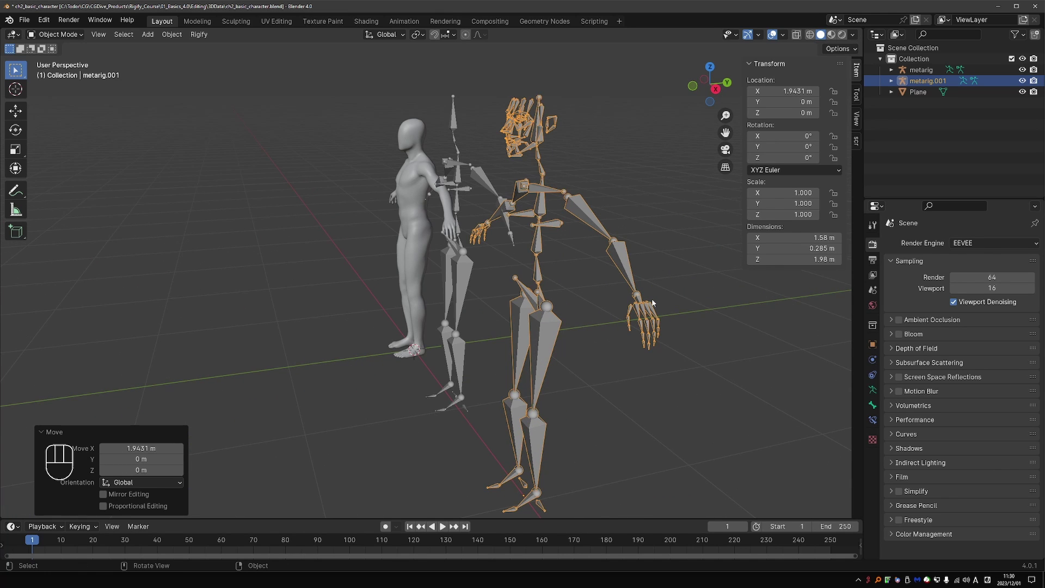
middle_click_drag(570, 186, 495, 122)
scroll(495, 122, "up", 3)
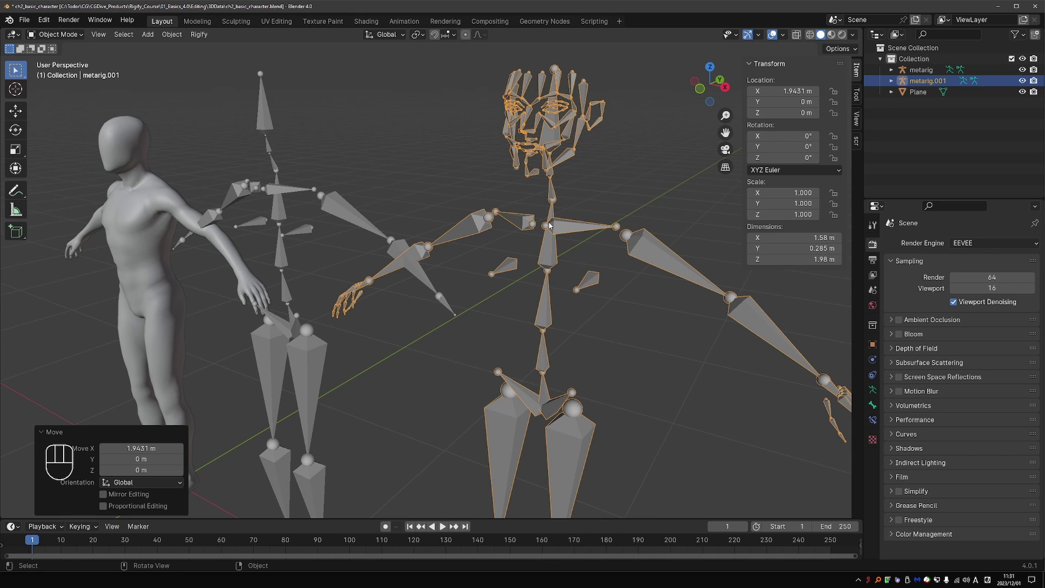
scroll(449, 194, "down", 4)
Undo the addition of the full Human (Meta-Rig) and the moves of both meta-rigs
key("ctrl+z")
key("ctrl+z")
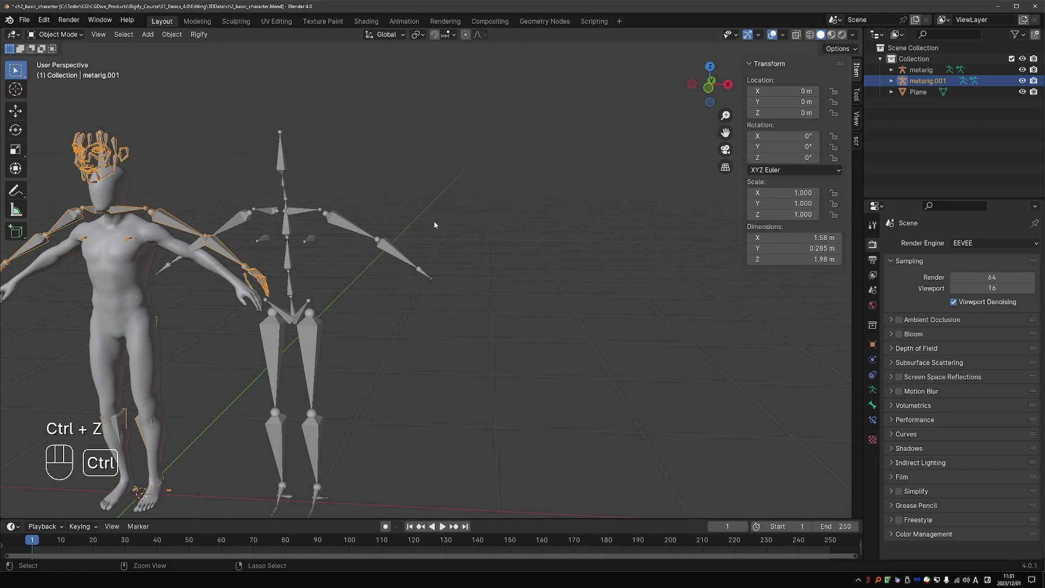
key("ctrl+z")
middle_click_drag(201, 251, 398, 214, "shift")
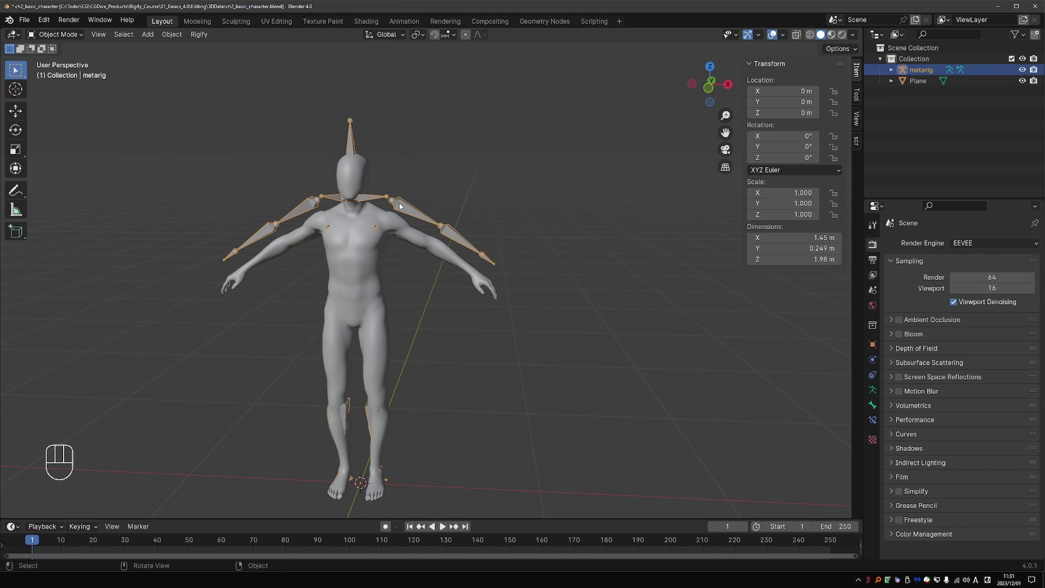
Turn on X-ray display and scale the meta-rig to about 0.923 to match the character's height
left_click(796, 34)
middle_click_drag(466, 199, 484, 184, "shift")
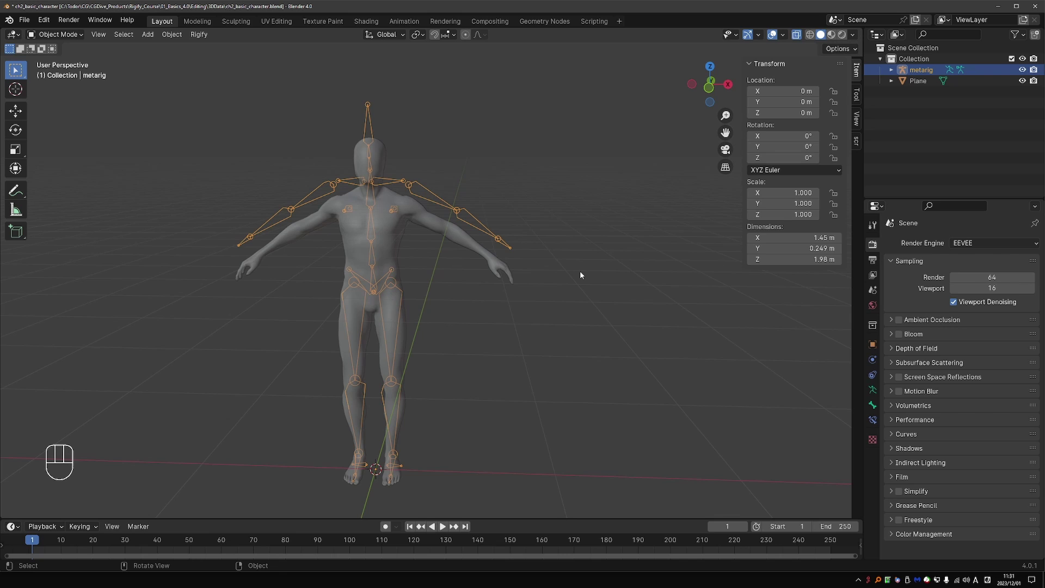
key("s")
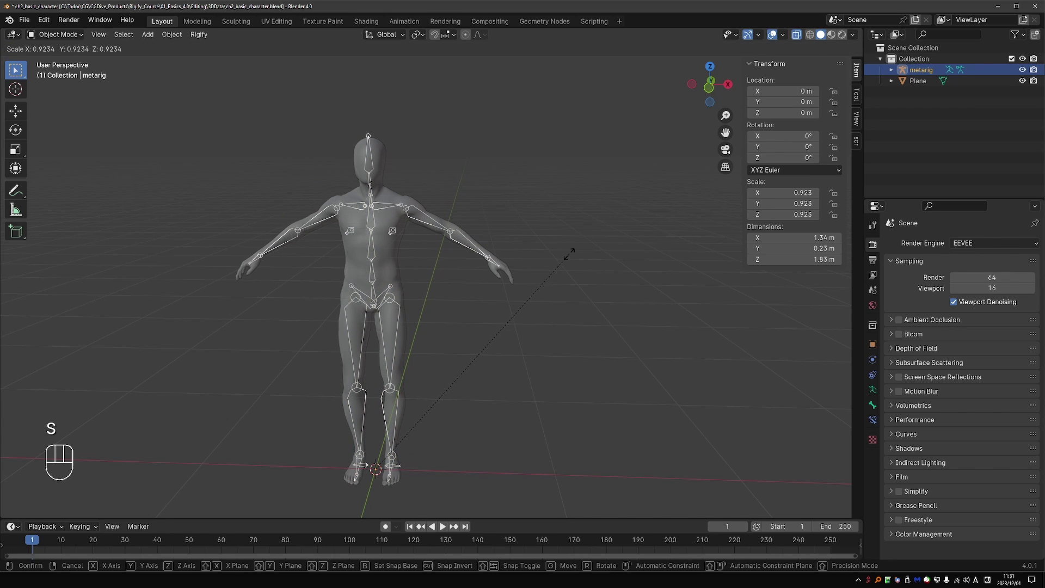
left_click(568, 253)
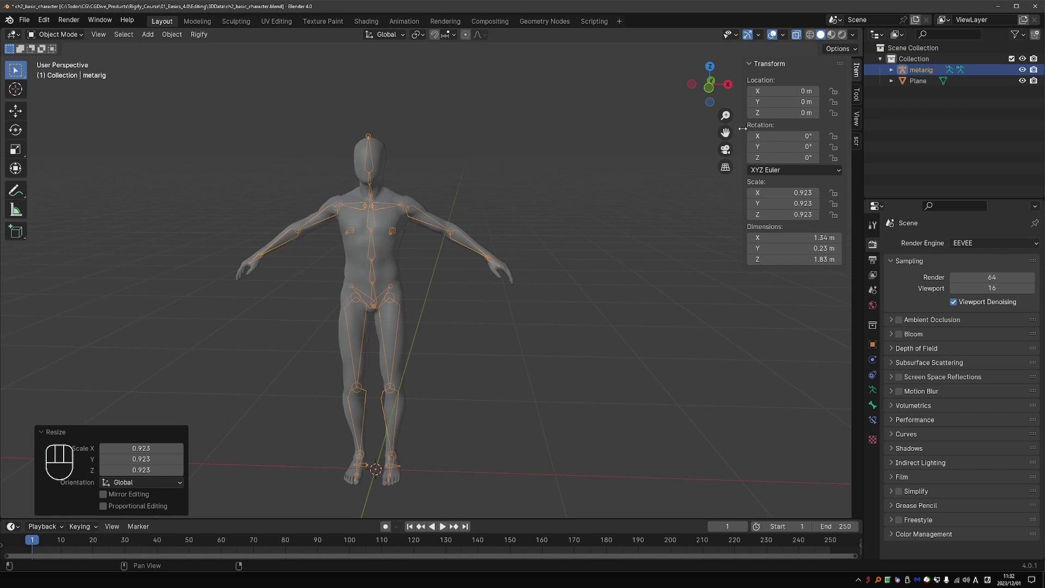
key("n")
key("n")
key("n")
key("n")
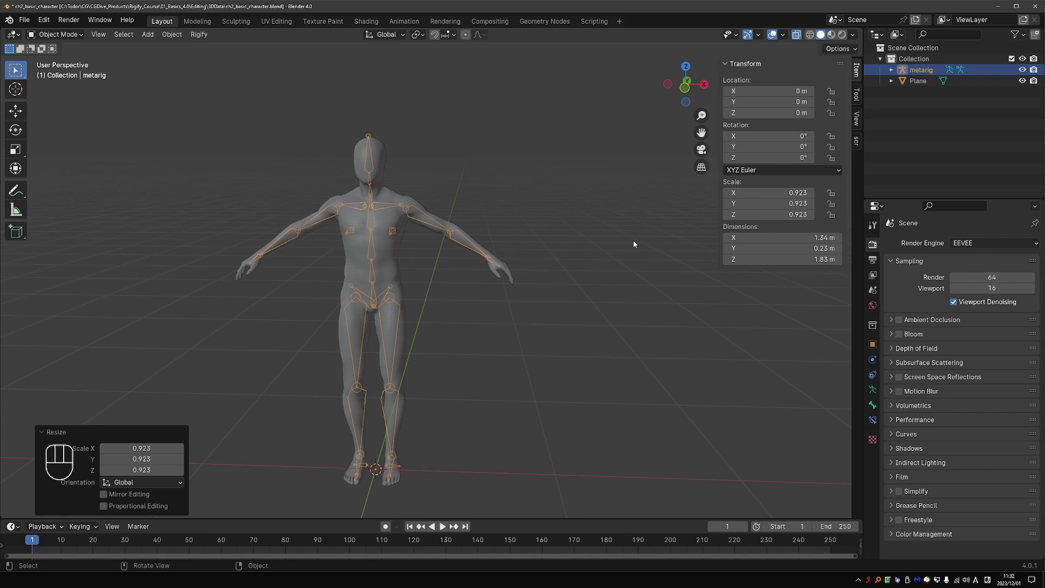
Apply the meta-rig's scale
key("ctrl+a")
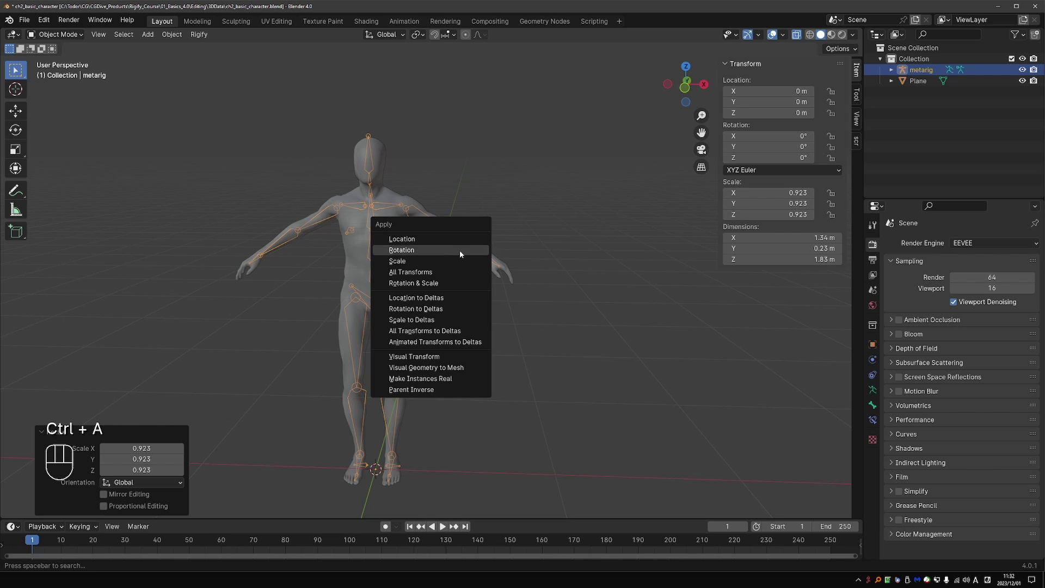
left_click(434, 262)
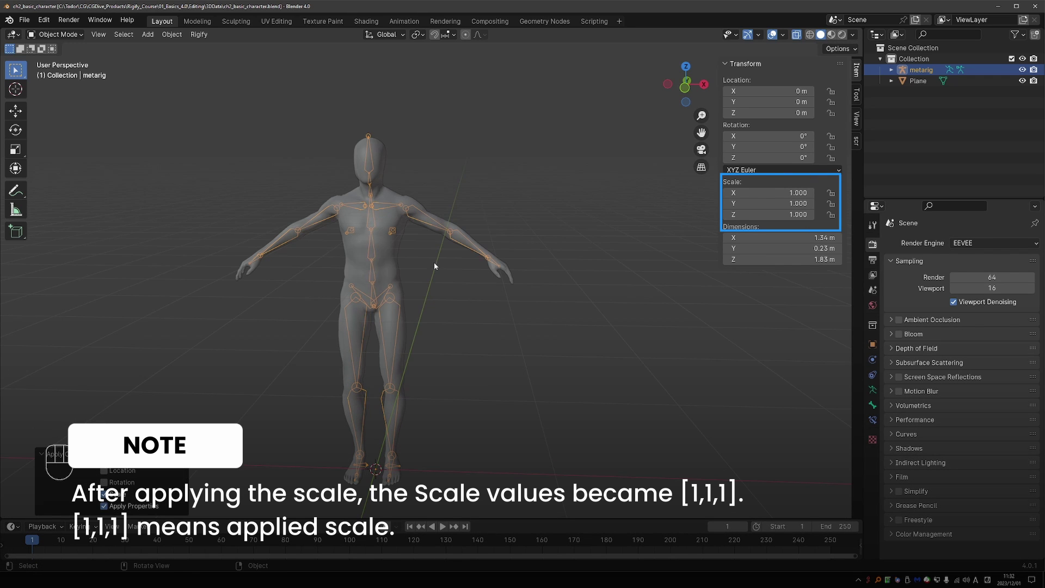
Move the meta-rig away from the character, about 1.03 m along X and 0.29 m along Z
key("g")
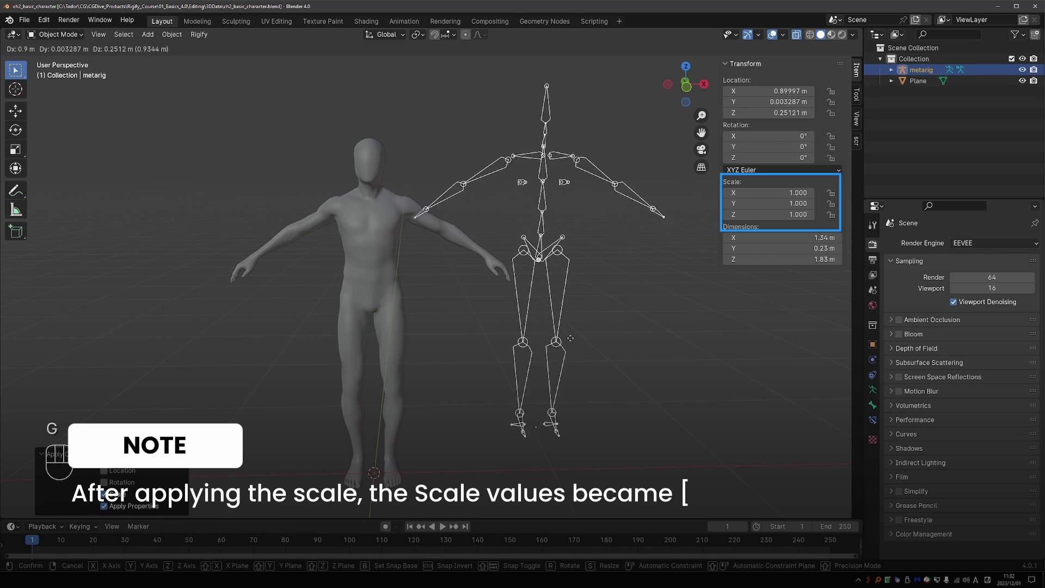
left_click(596, 327)
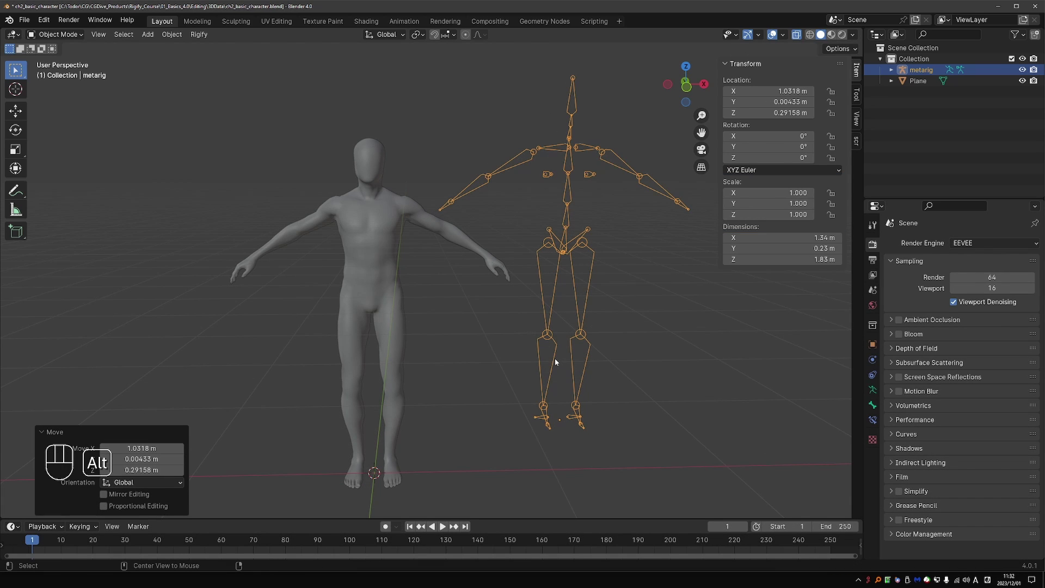
Clear the meta-rig's location, try rotating it about 16.4° in the view plane, and clear its rotation
key("alt+g")
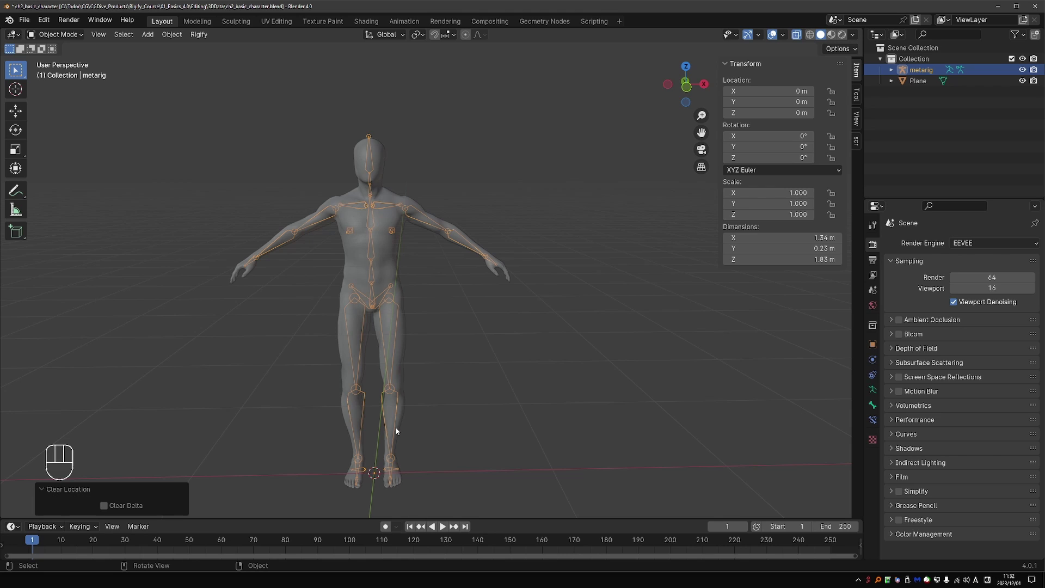
key("r")
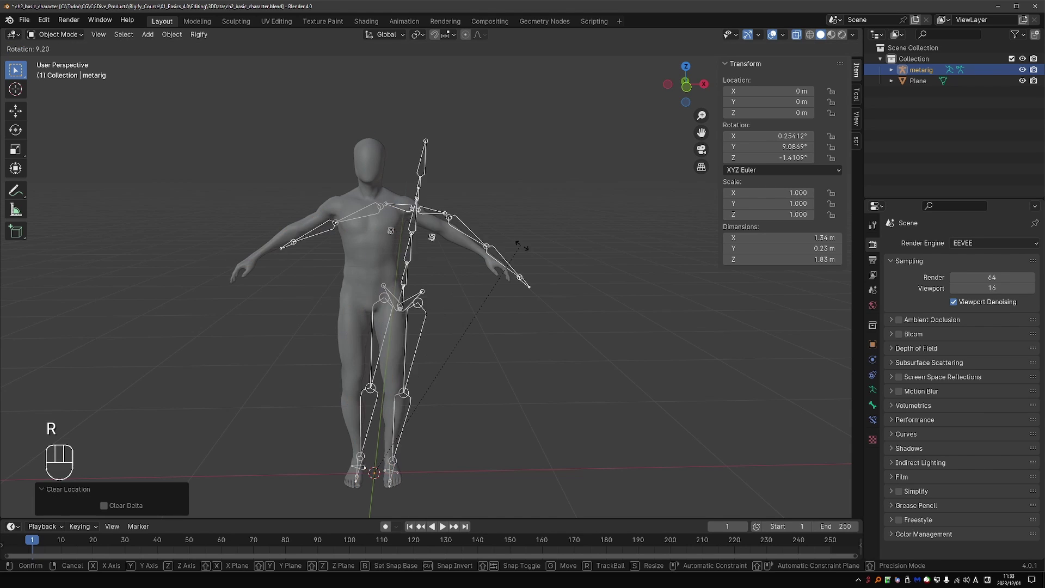
left_click(549, 272)
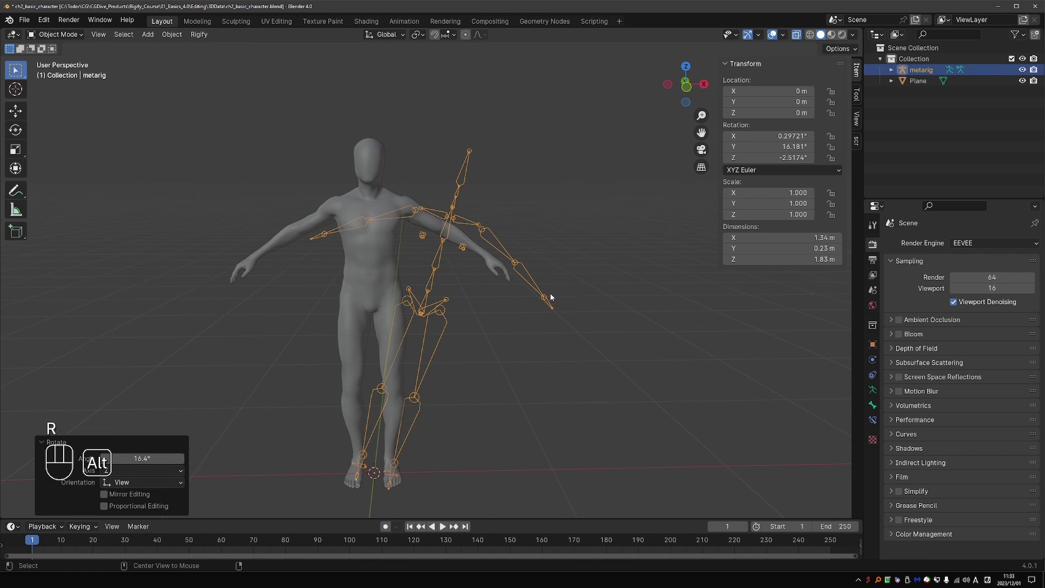
key("alt+r")
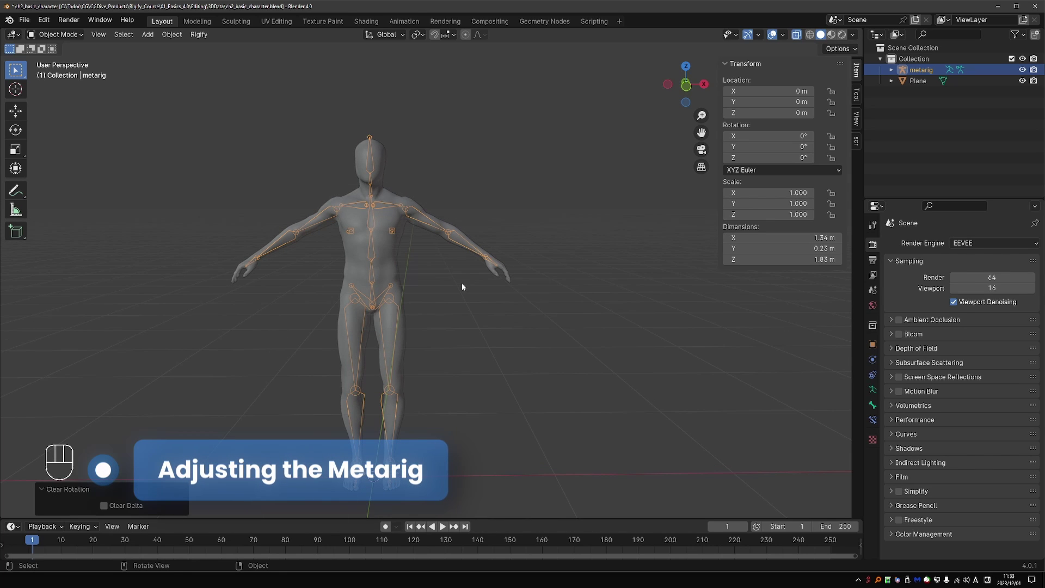
Put the meta-rig into Edit Mode
key("Tab")
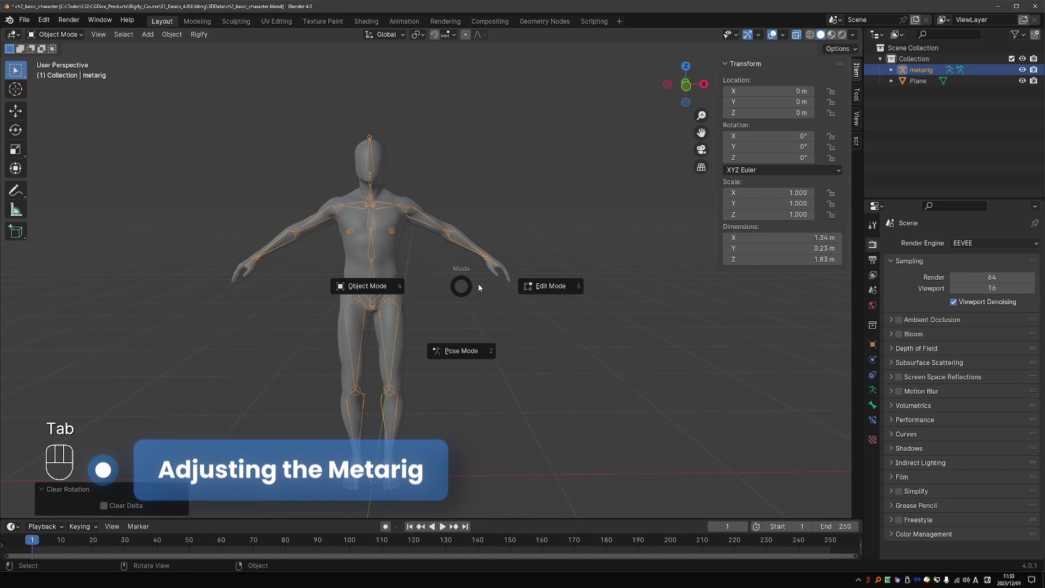
left_click(560, 287)
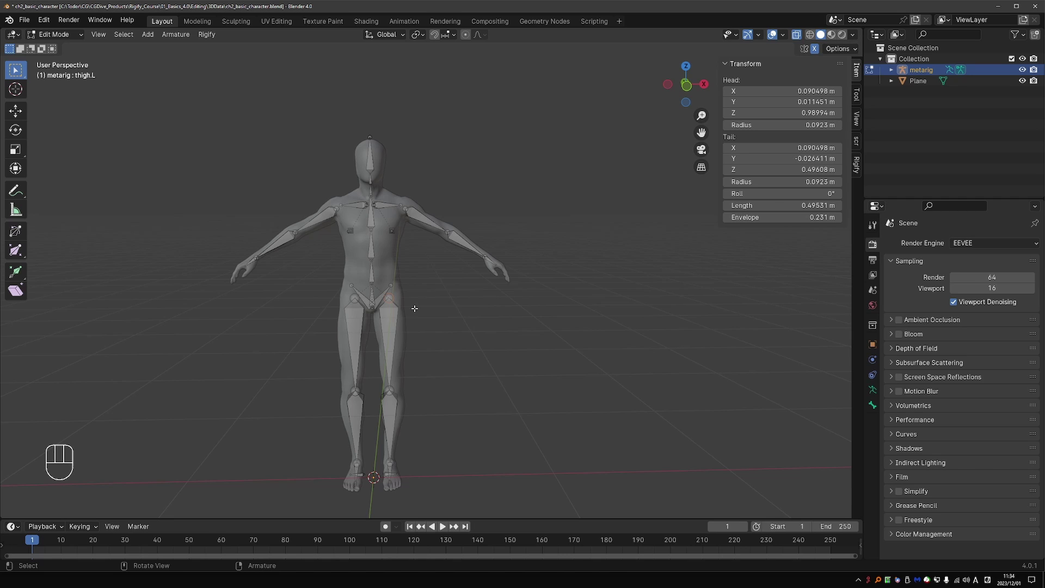
Try moving the left thigh's hip joint and the right forearm bone with mirrored editing
key("g")
key("g")
key("g")
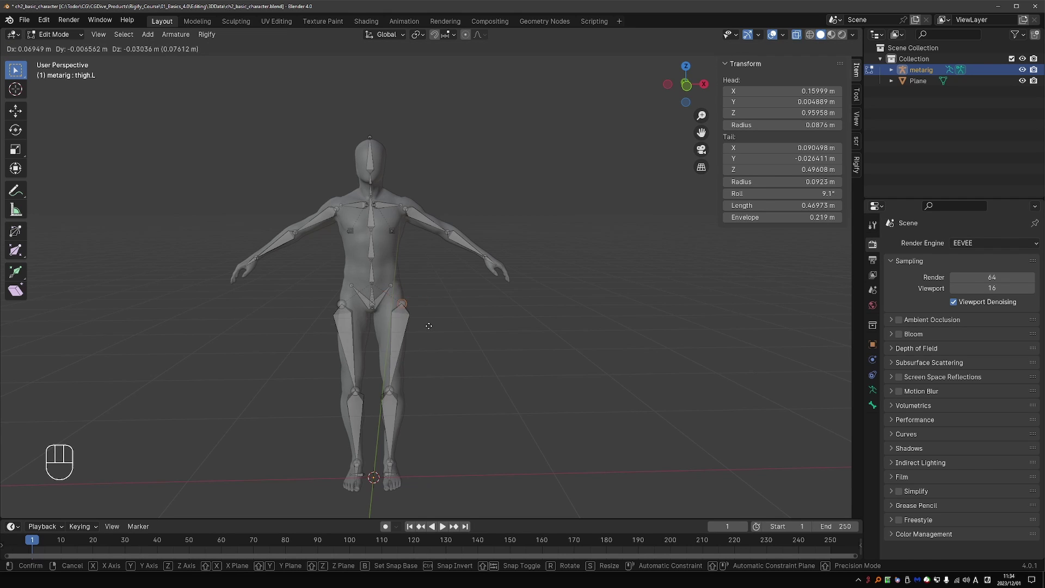
right_click(410, 326)
left_click(286, 238)
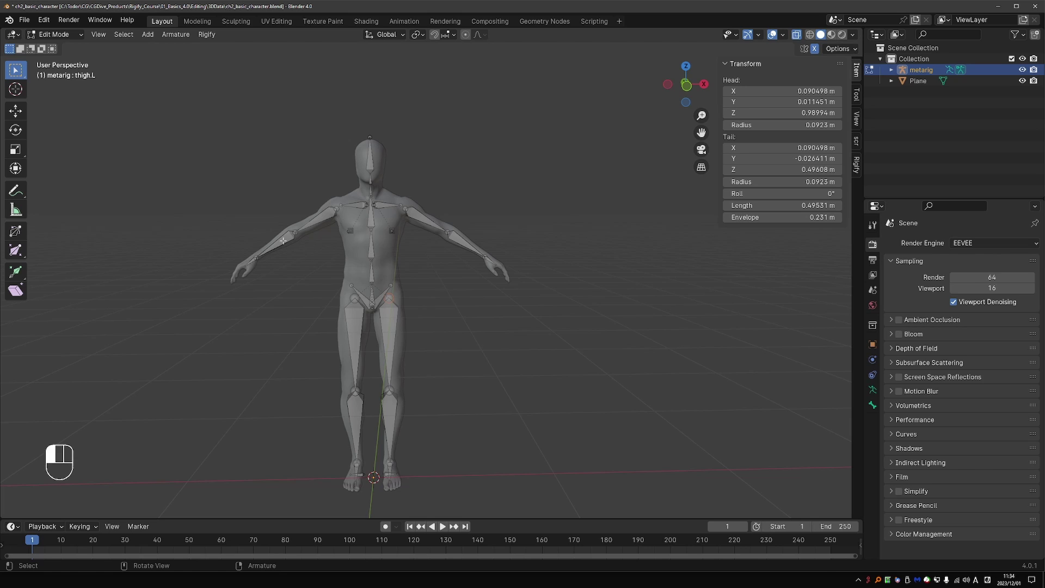
key("g")
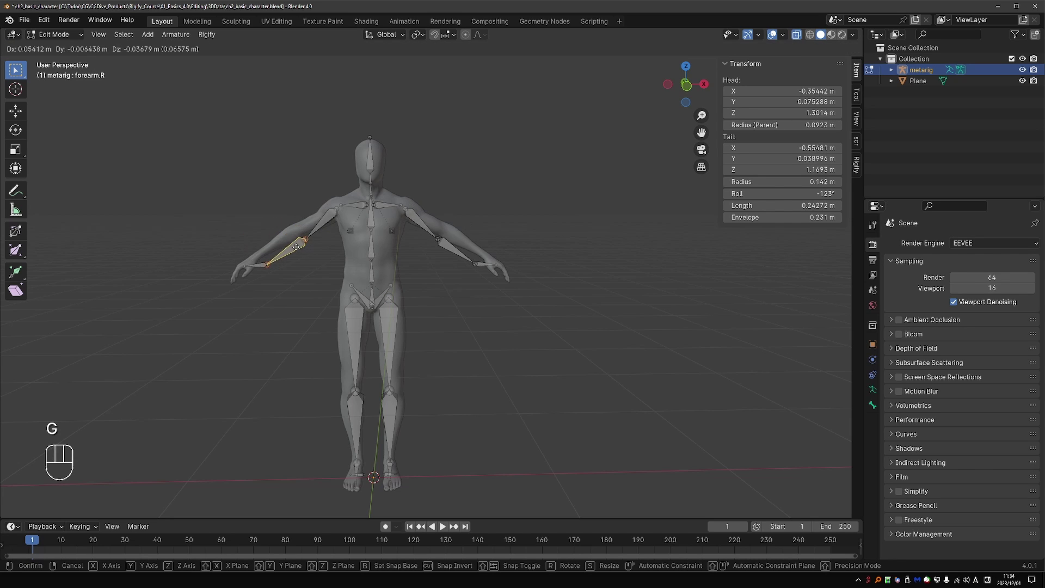
left_click(288, 243)
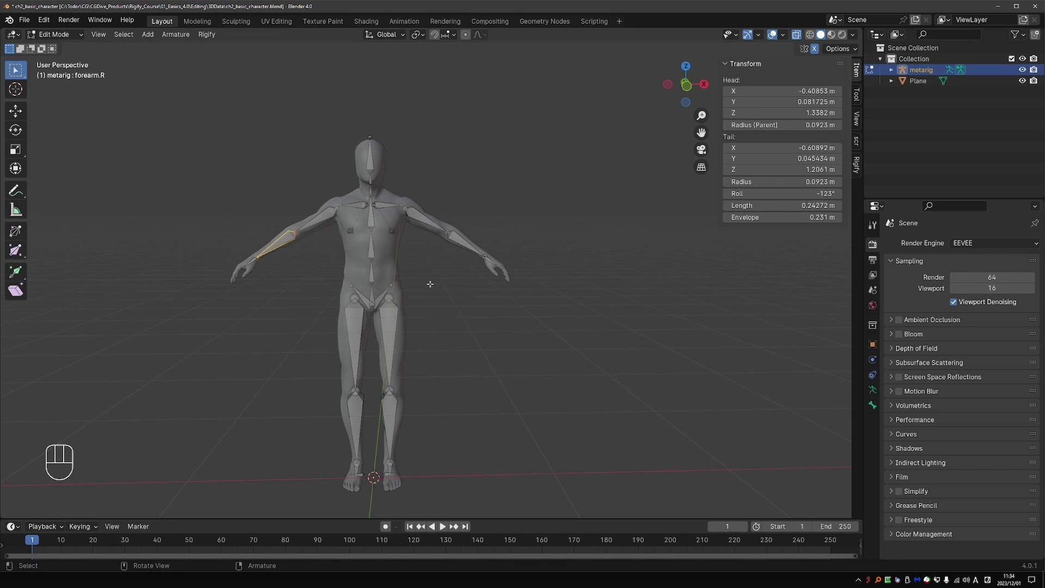
In front view, select the whole left leg chain including the heel bone and move it about 0.016 m outward along X
key("KP_1")
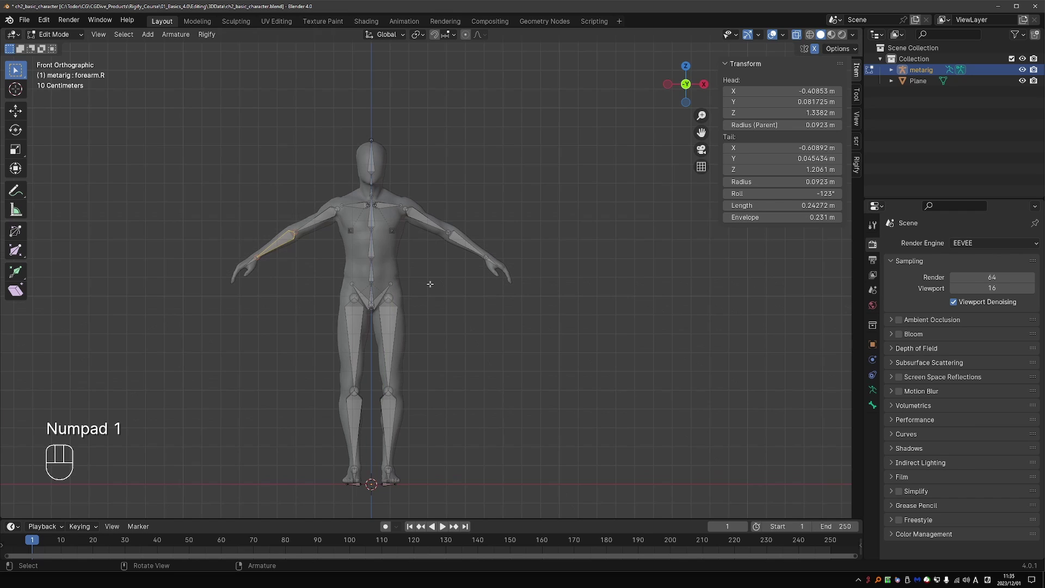
left_click(391, 339)
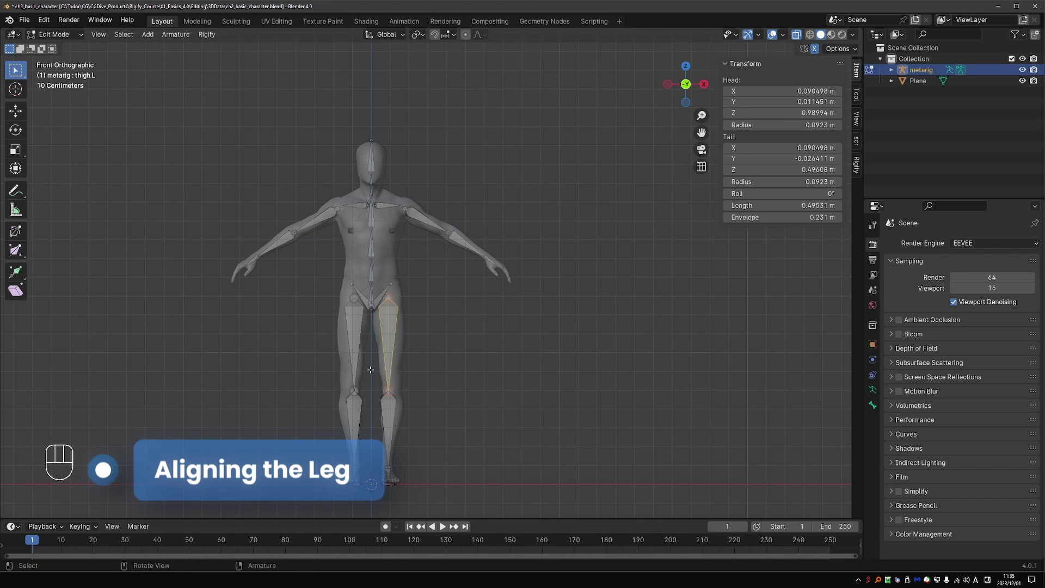
left_click_drag(368, 369, 450, 504, "shift")
scroll(450, 503, "up", 8)
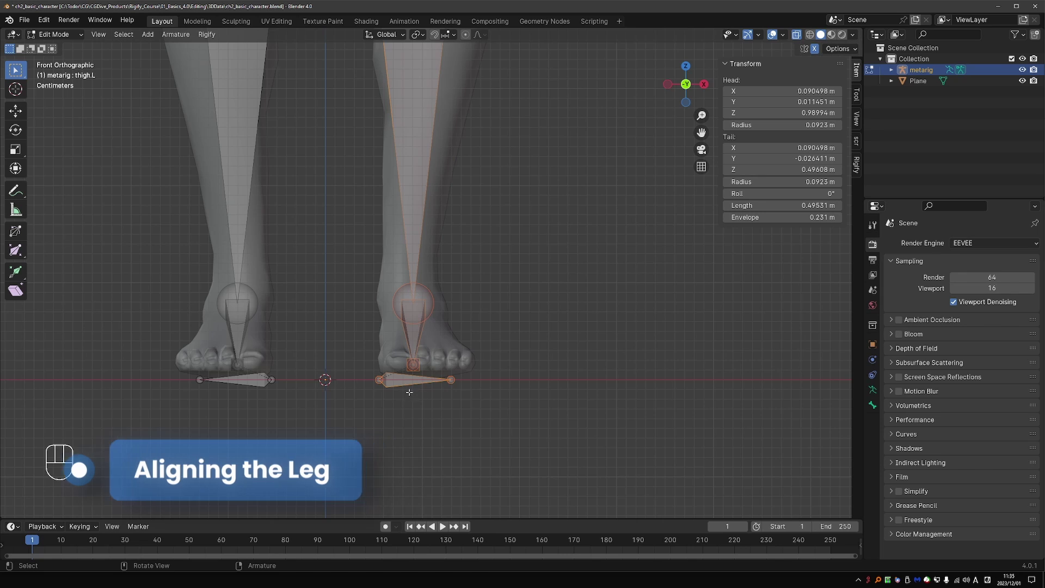
scroll(419, 398, "down", 8)
key("g")
key("x")
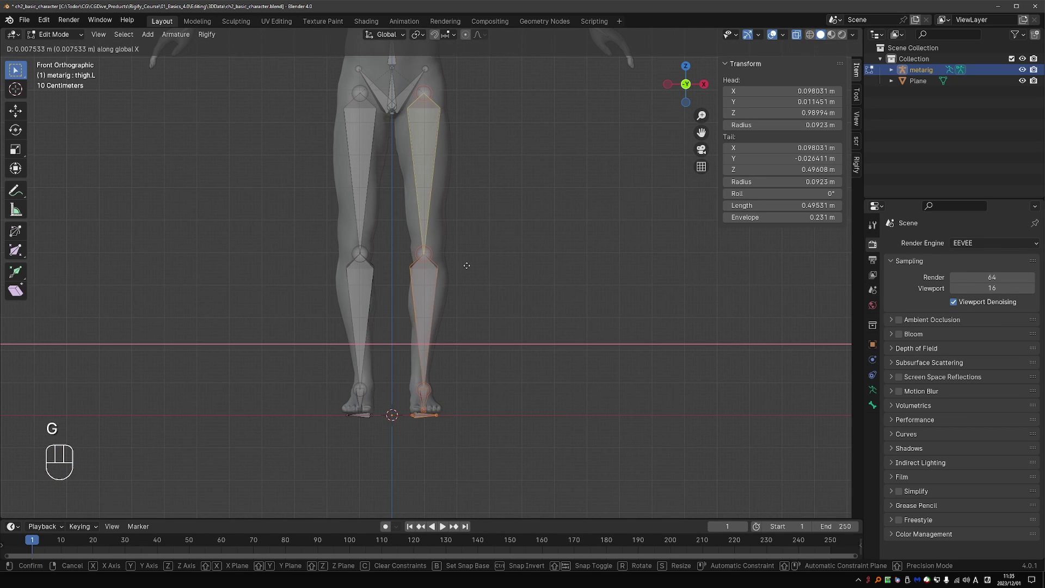
right_click(466, 266)
key("g")
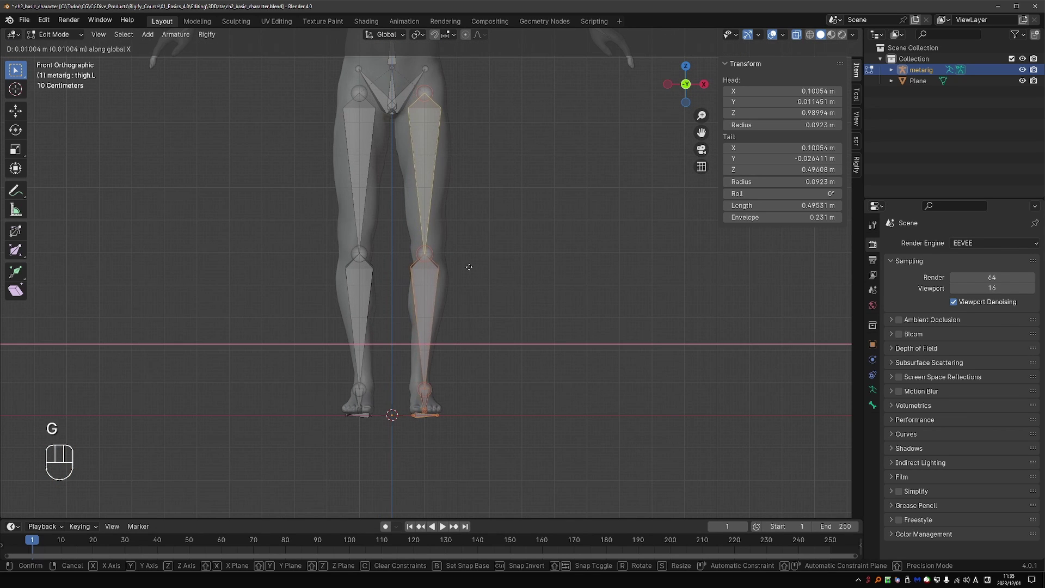
left_click(472, 268)
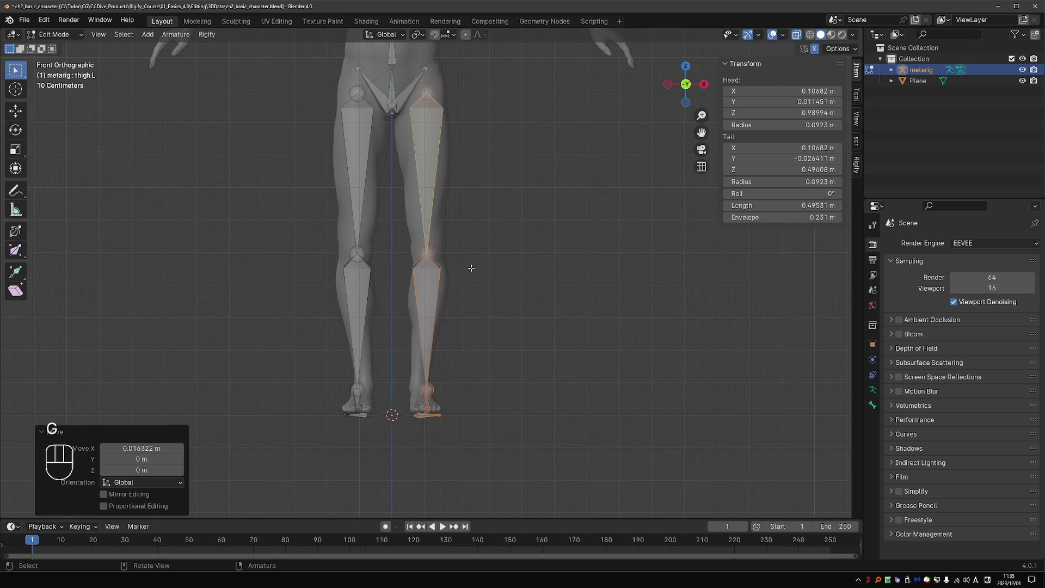
In side view, move the left knee joint about -0.005 m along Y and 0.006 m along Z
key("KP_3")
left_click(427, 253)
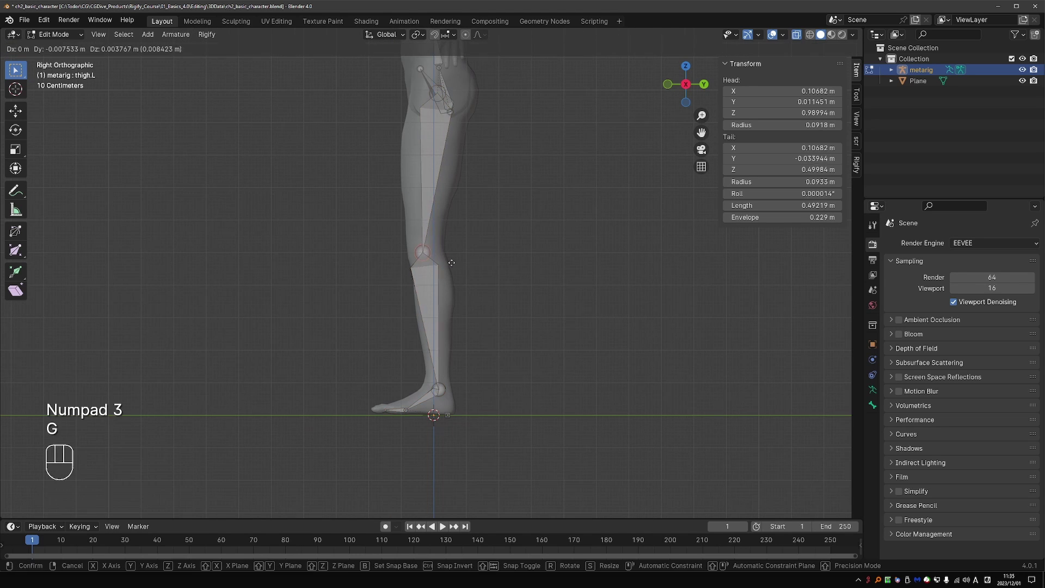
key("g")
left_click(469, 256)
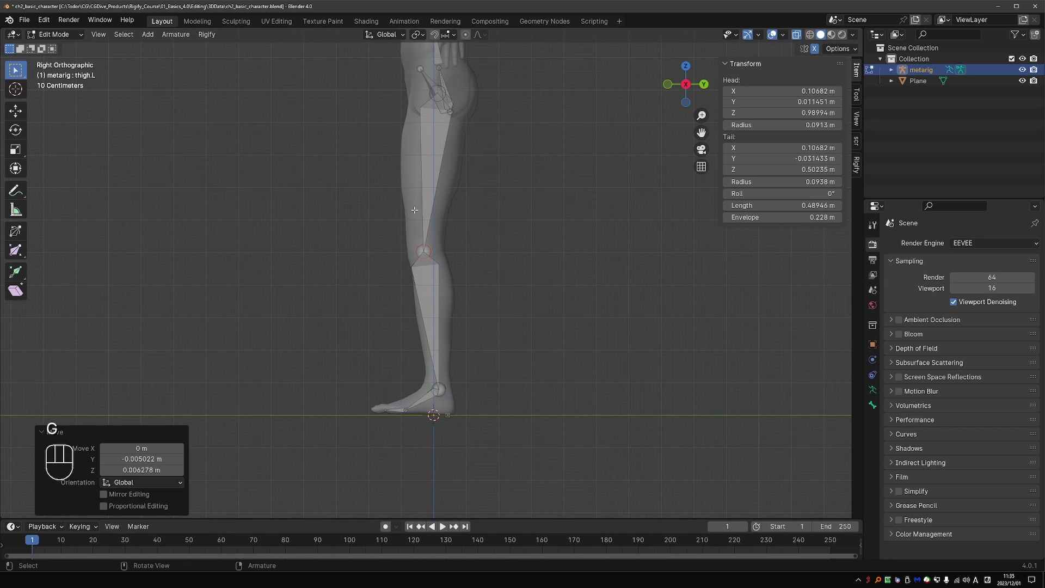
Draw angled annotation strokes in front of and behind the knee, and erase them
mouse_move(415, 203)
left_mouse_down()
mouse_move(370, 255)
mouse_move(417, 314)
left_mouse_up()
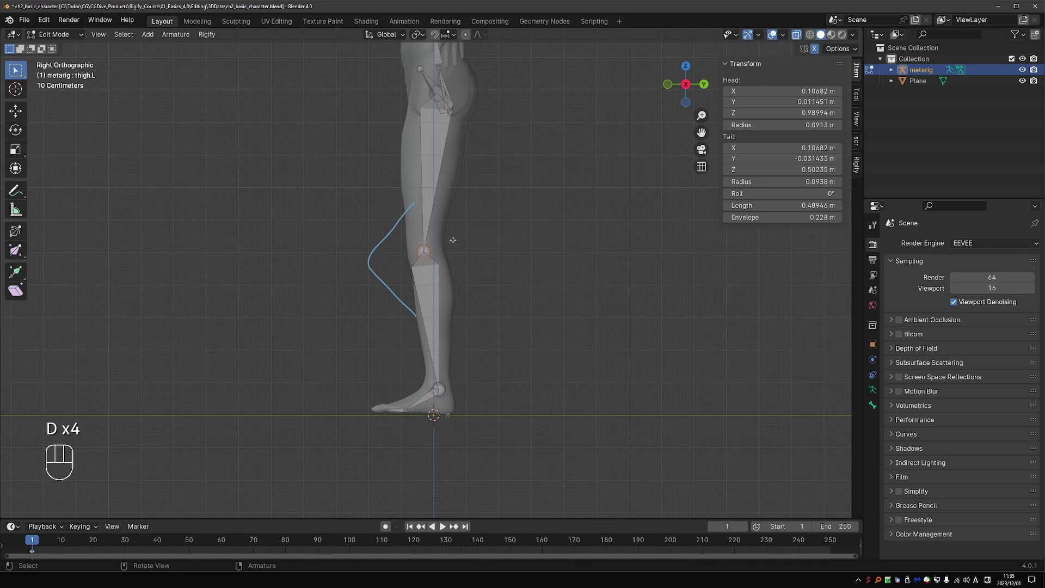
left_click_drag(439, 215, 467, 284)
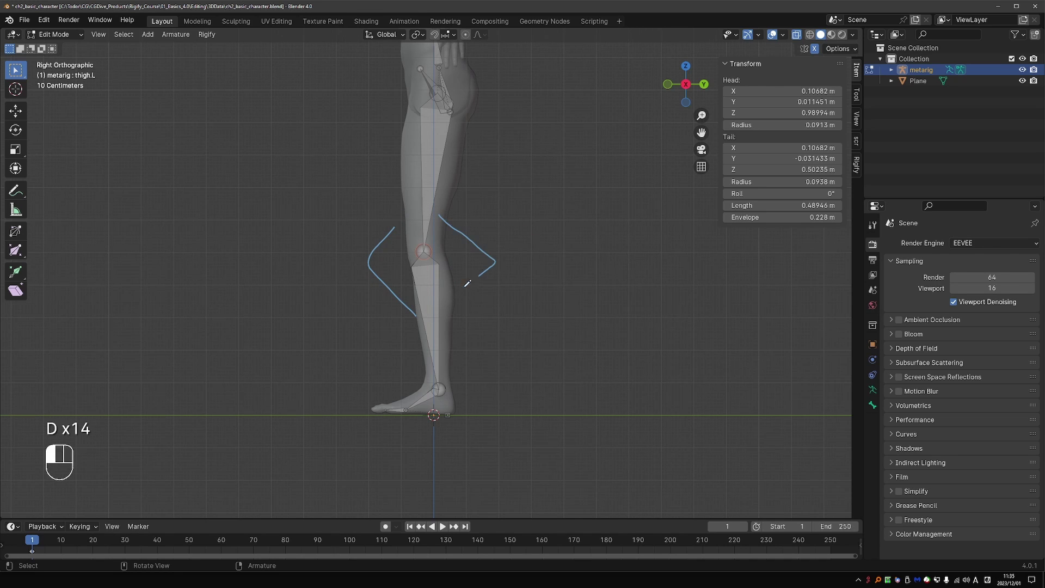
mouse_move(448, 297)
right_mouse_down()
mouse_move(478, 268)
mouse_move(488, 297)
right_mouse_up()
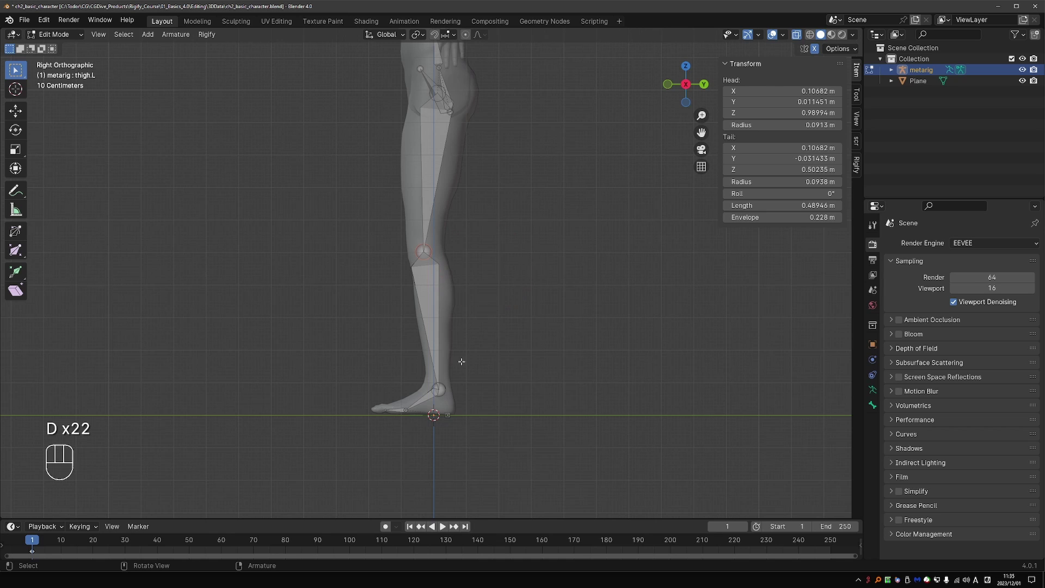
Move the left ankle joint about -0.008 m along Y and 0.0008 m along Z
scroll(457, 361, "up", 6)
scroll(455, 448, "down", 6, "shift")
left_click(461, 401)
key("g")
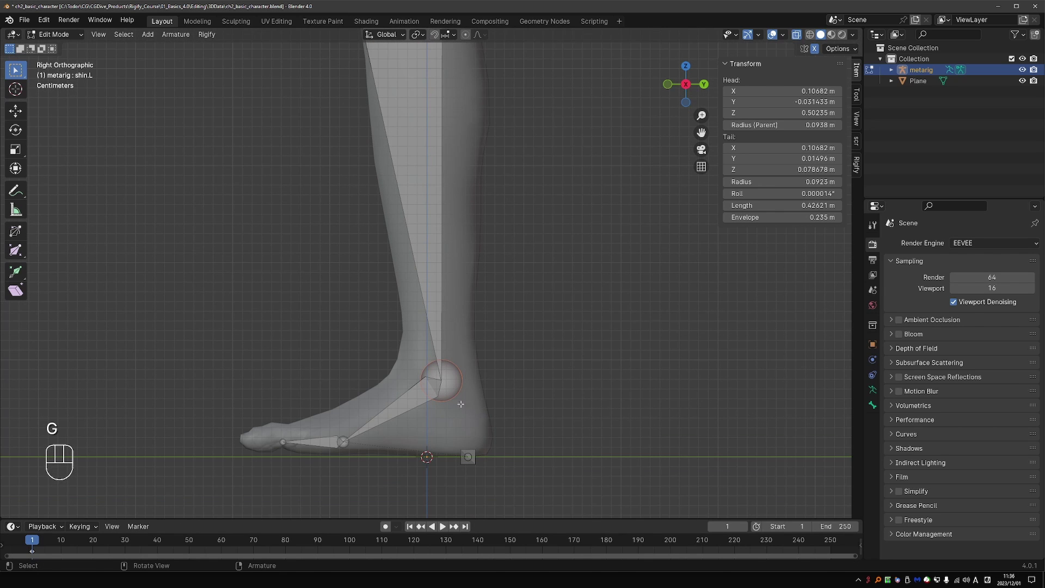
key("g")
left_click(488, 389)
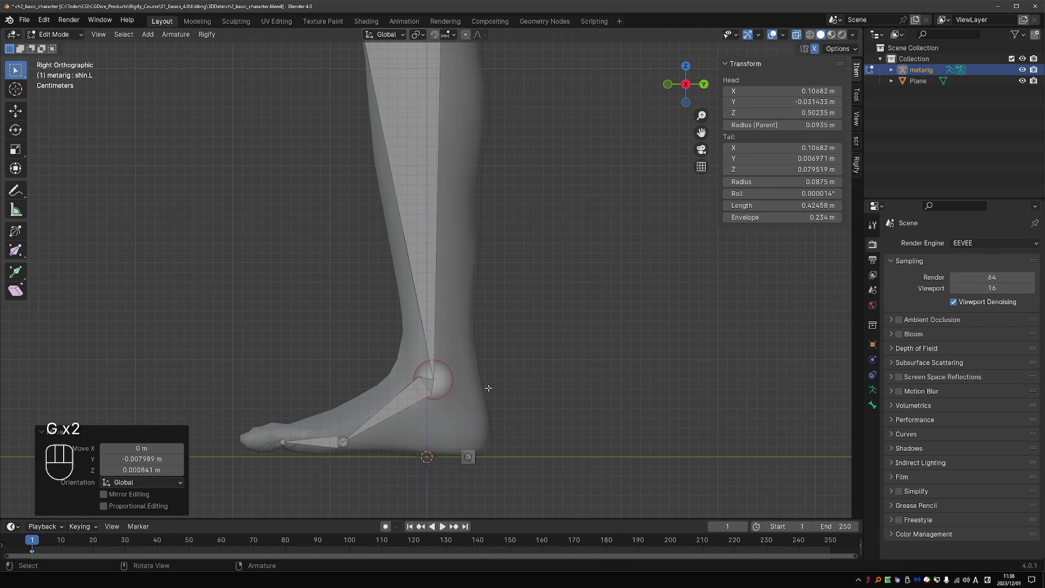
With the wireframe overlay temporarily on, refine the left ankle joint by about 0.0046 m along Y and -0.0025 m along Z
left_click(783, 34)
left_click(715, 233)
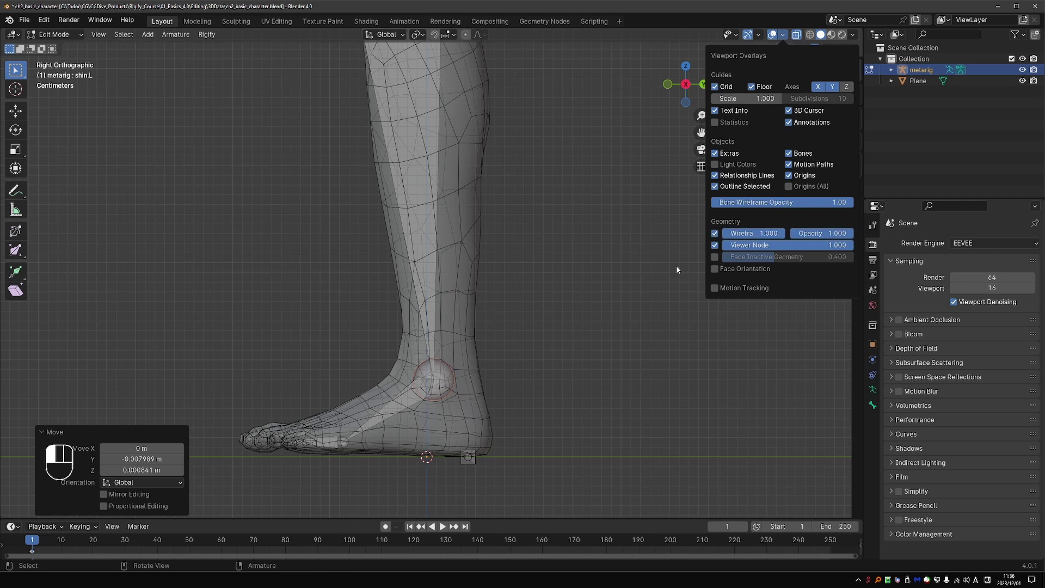
key("g")
left_click(680, 268)
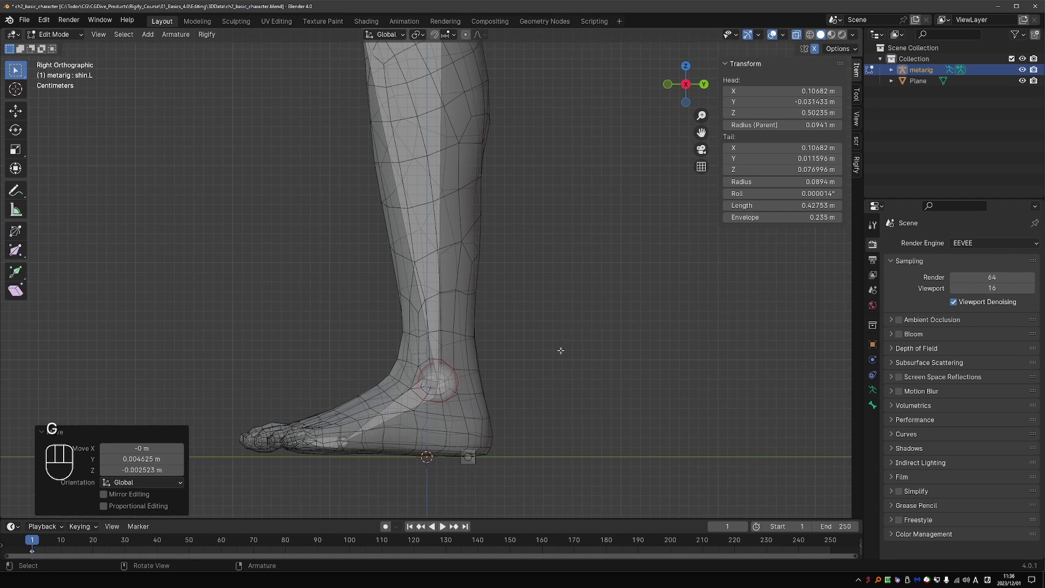
left_click(782, 35)
left_click(716, 235)
Move the left toe bone's joints about -0.043 m along Y and 0.006 m along Z, and scale them to 0.892
left_click_drag(254, 418, 356, 457)
key("g")
left_click(319, 451)
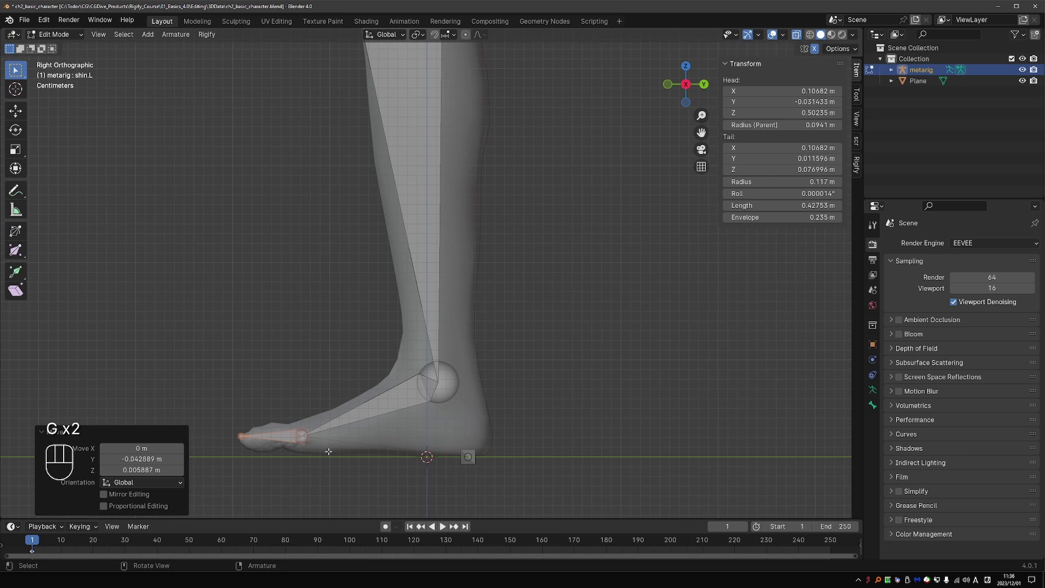
key("s")
left_click(331, 451)
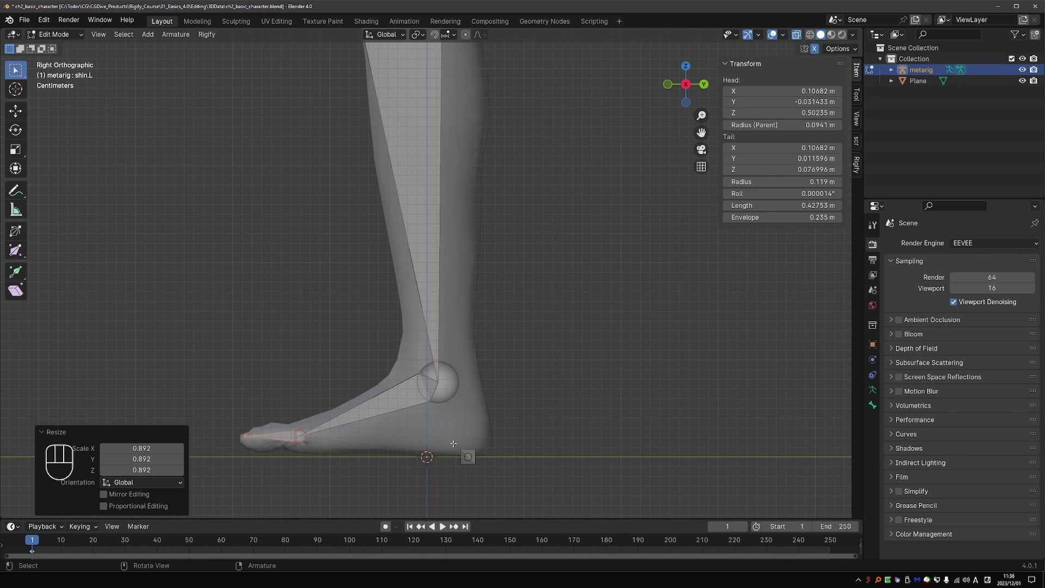
Move the left heel bone about 0.024 m along Y to the back edge of the heel
left_click(469, 458)
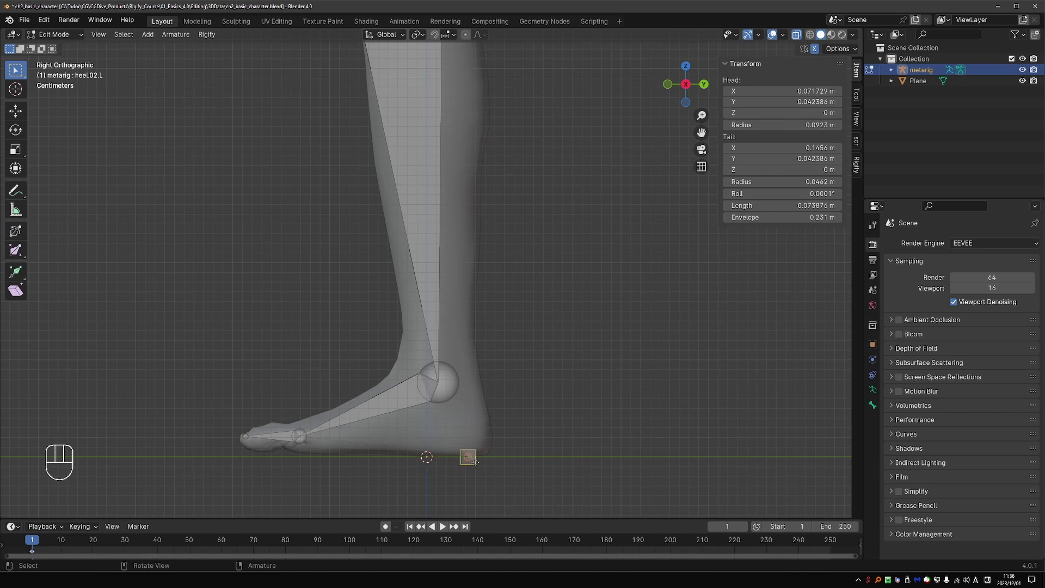
key("g")
right_click(483, 466)
key("g")
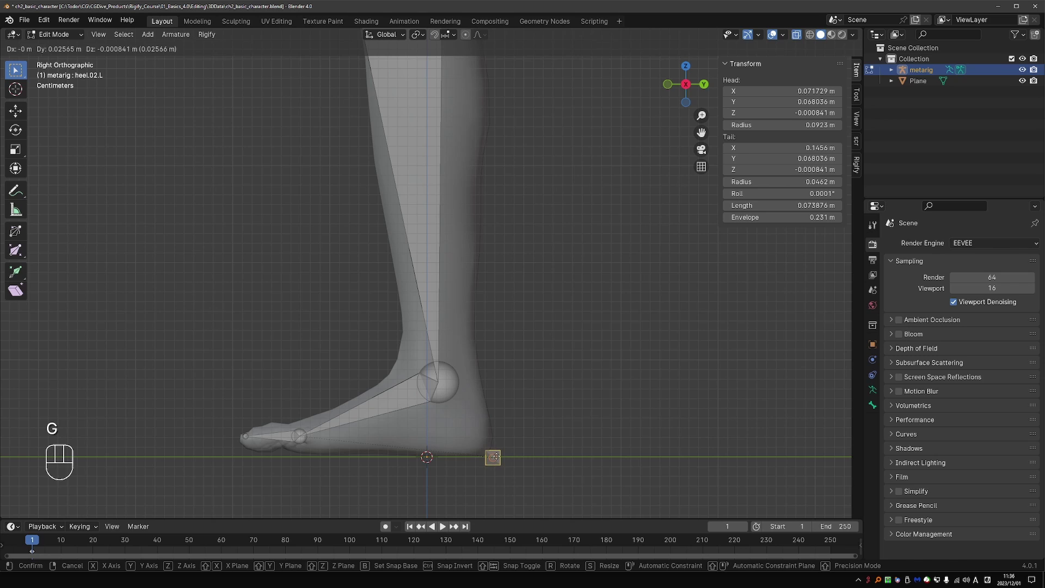
left_click(494, 457)
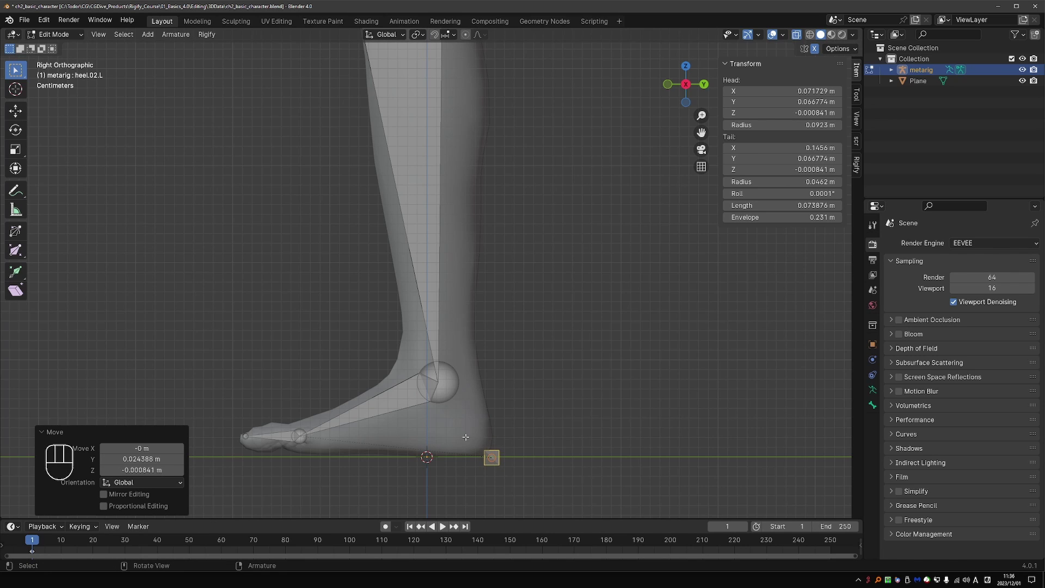
Draw annotation marks at the back of the heel and erase them
key("d")
left_click_drag(483, 442, 268, 291)
right_click_drag(492, 448, 490, 453)
In front view, scale the left heel bone to about 0.098 m long and shift it about -0.0055 m along X to span the foot
key("KP_1")
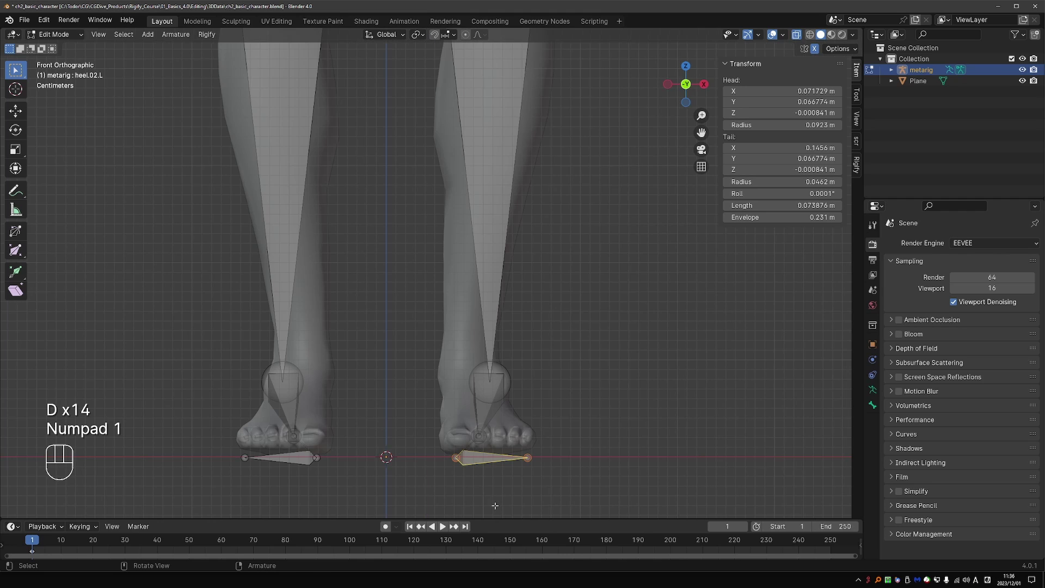
key("s")
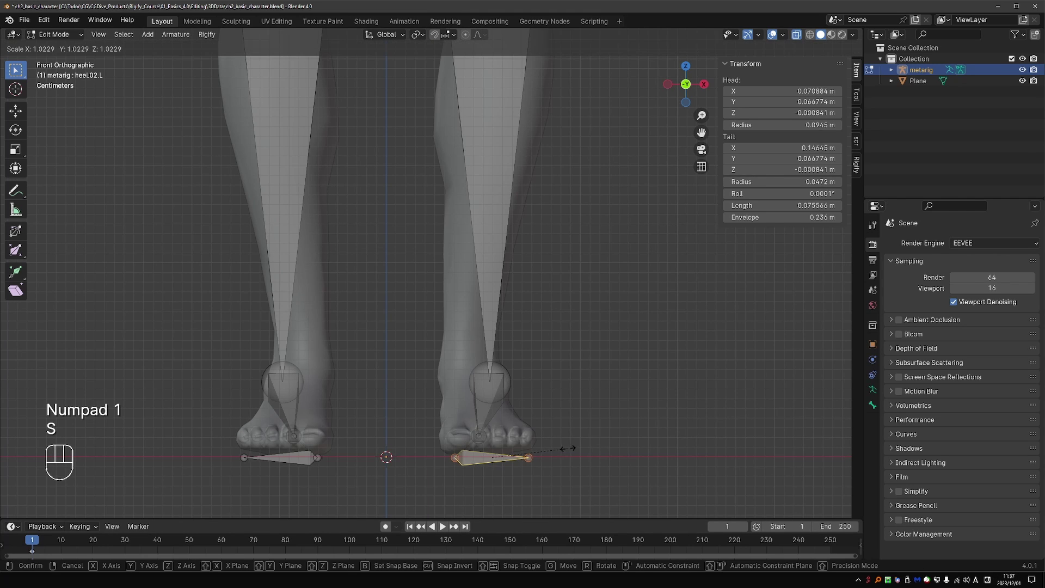
left_click(590, 448)
key("g")
left_click(584, 454)
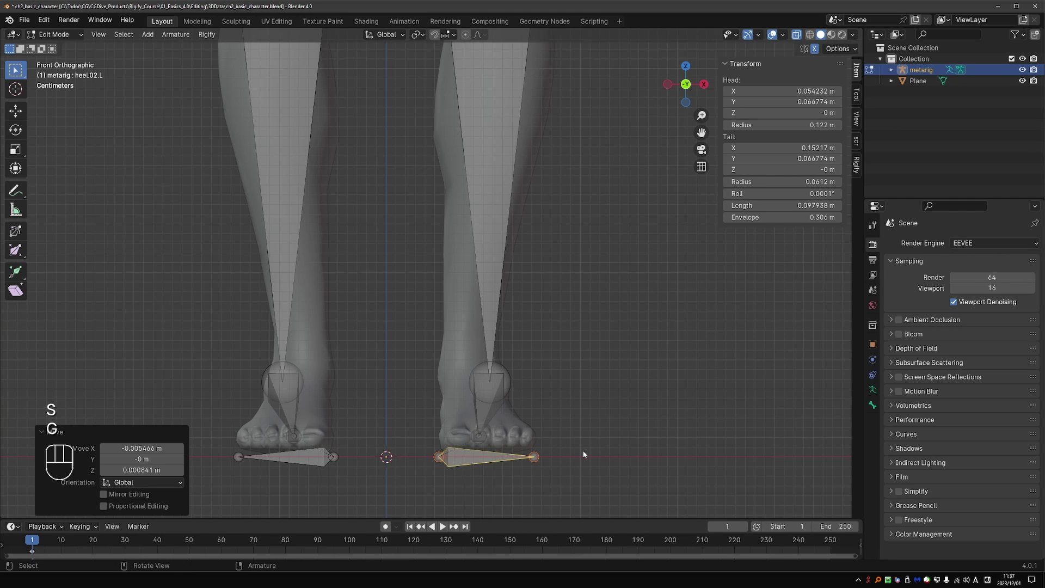
Mark both sides of the left foot with vertical annotation strokes at the heel bone's ends, and erase them
left_click_drag(437, 425, 430, 479)
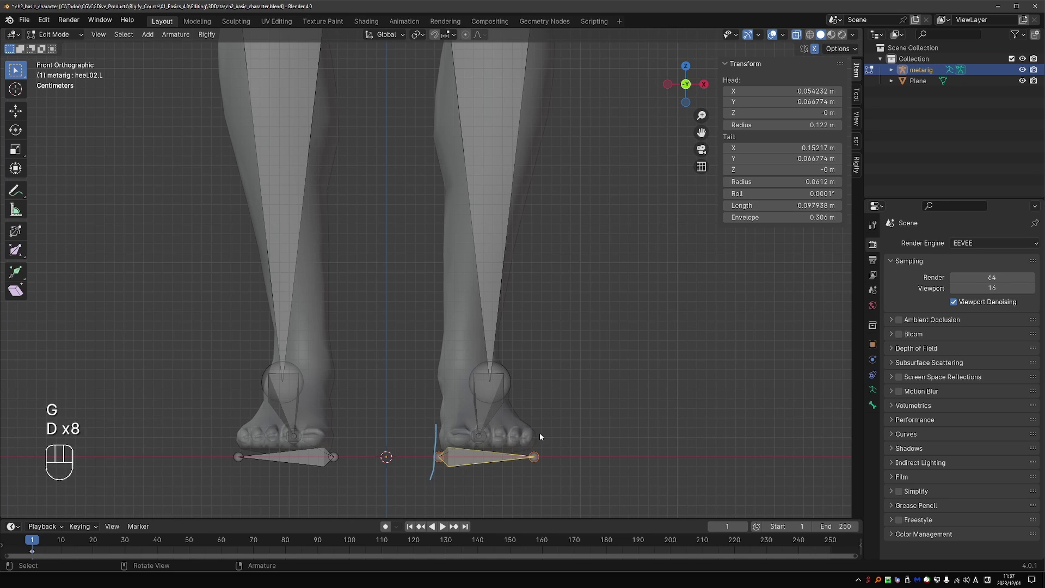
left_click_drag(539, 430, 533, 478)
right_click_drag(539, 461, 428, 460)
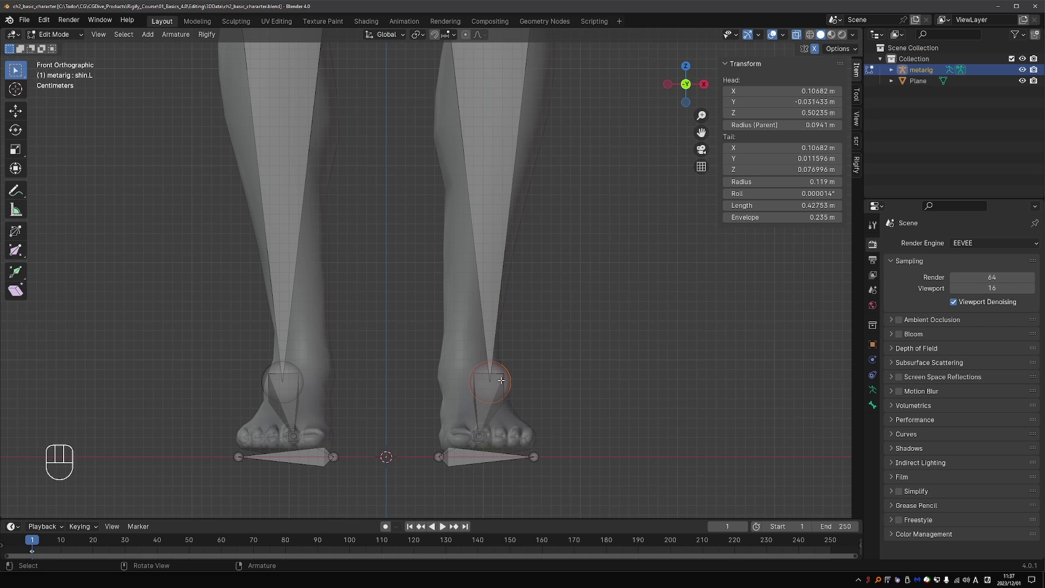
Move the left ankle joint about -0.016 m along X to centre it in the ankle
key("g")
key("x")
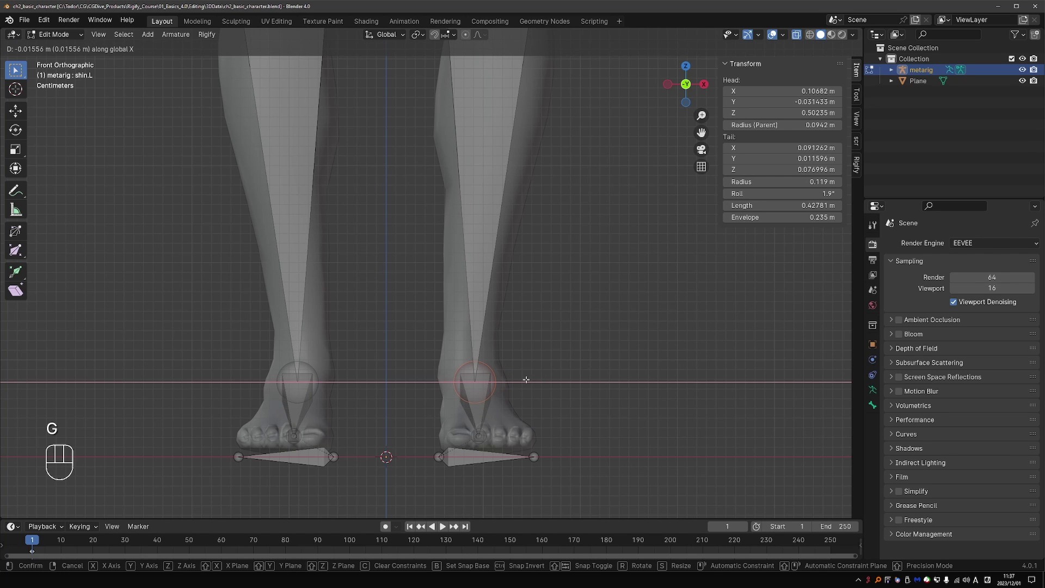
left_click(525, 380)
In side view, shift the left thigh's hip joint about 0.006 m along Y and Z, and lower the knee joint about 0.003 m
scroll(525, 377, "down", 6)
scroll(523, 374, "up", 3, "shift")
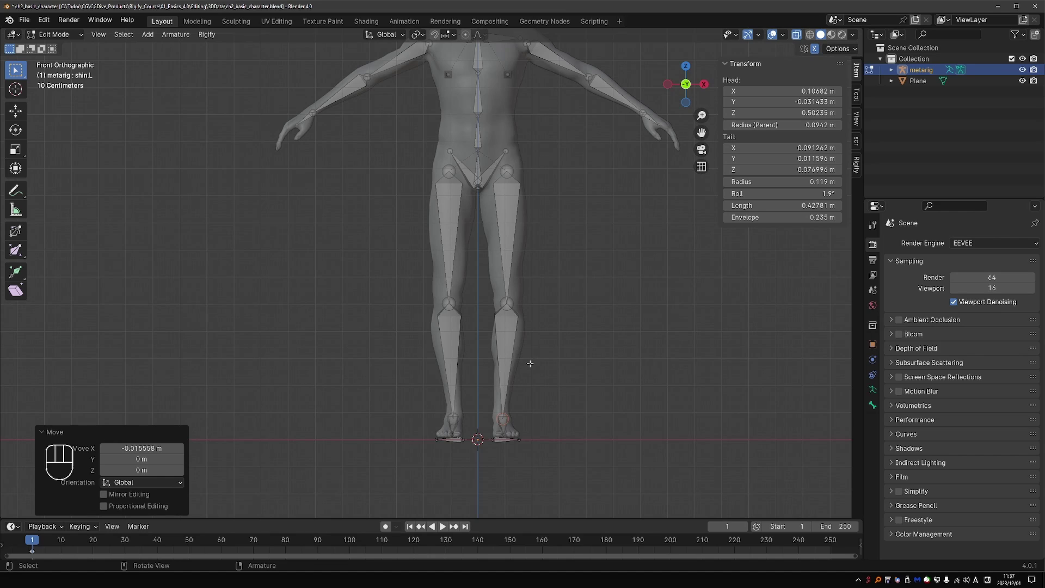
key("KP_3")
left_click(505, 163)
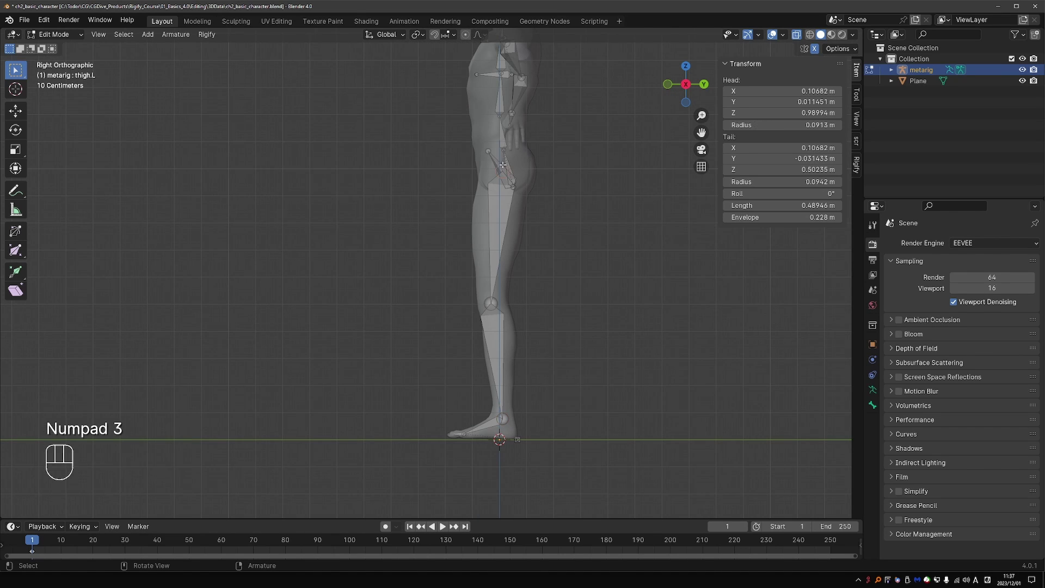
key("g")
left_click(505, 163)
key("g")
left_click(500, 298)
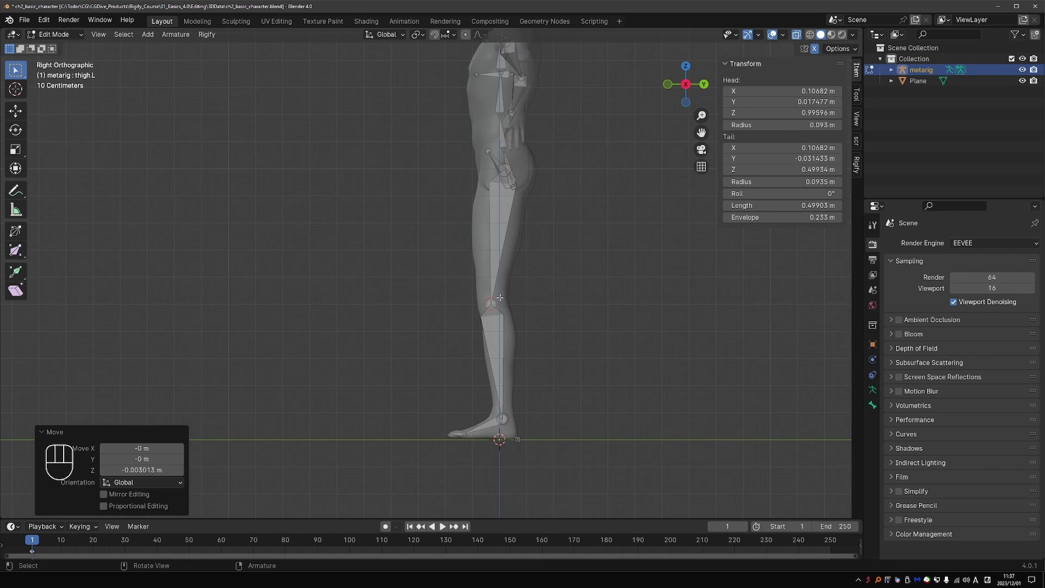
key("g")
right_click(548, 329)
In front view, move the left upper arm's head into the shoulder, at about X 0.163 m and Z 1.478 m
key("KP_1")
scroll(494, 196, "up", 3)
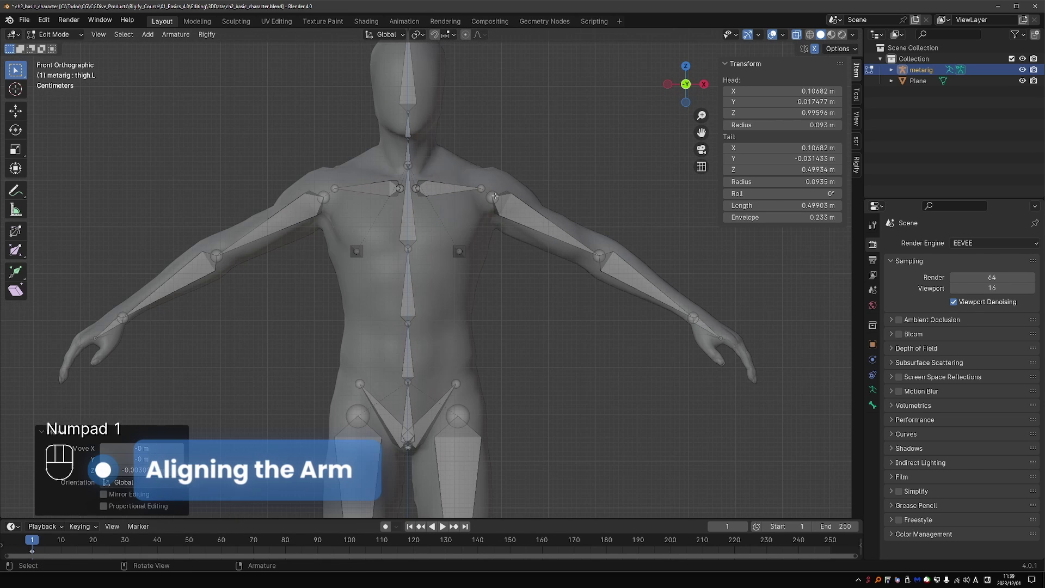
left_click(493, 196)
key("g")
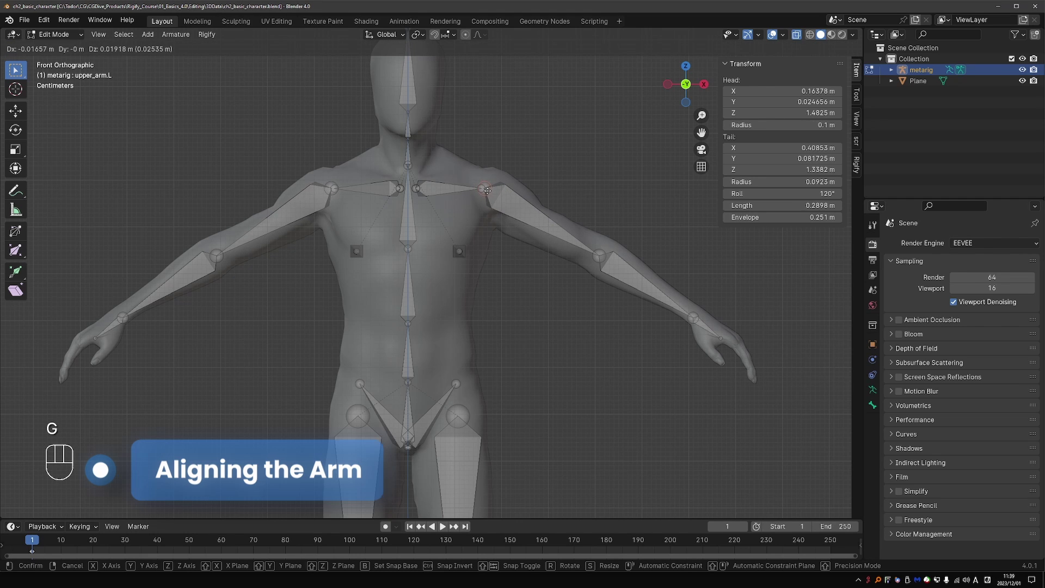
left_click(485, 192)
Shift the left elbow joint about -0.013 m along X and 0.005 m along Z
left_click(599, 254)
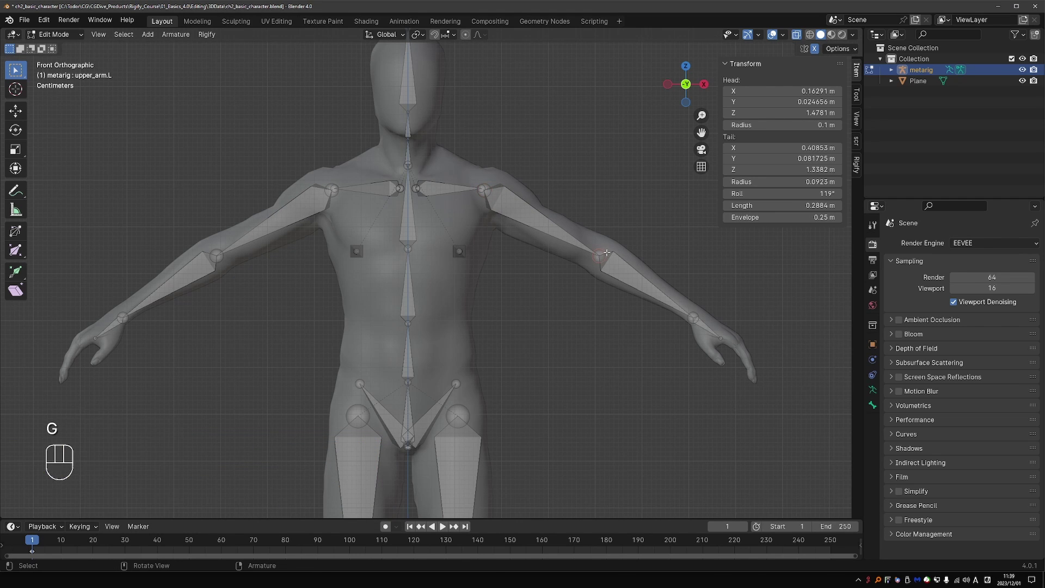
key("g")
key("g")
left_click(599, 248)
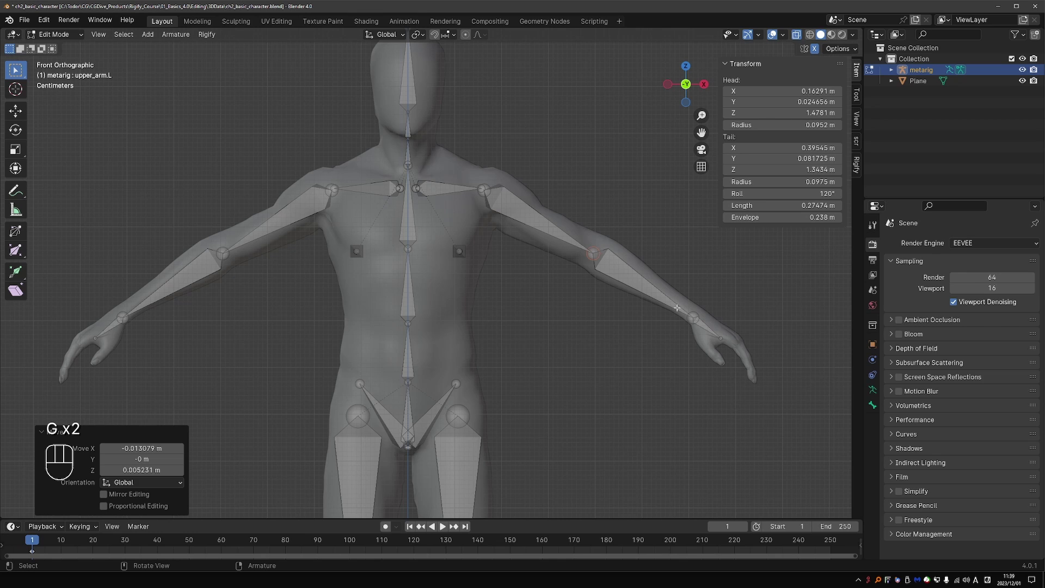
Fit the left wrist joint to the mesh's wrist, at about X 0.612 m and Z 1.211 m
left_click(694, 322)
key("g")
key("g")
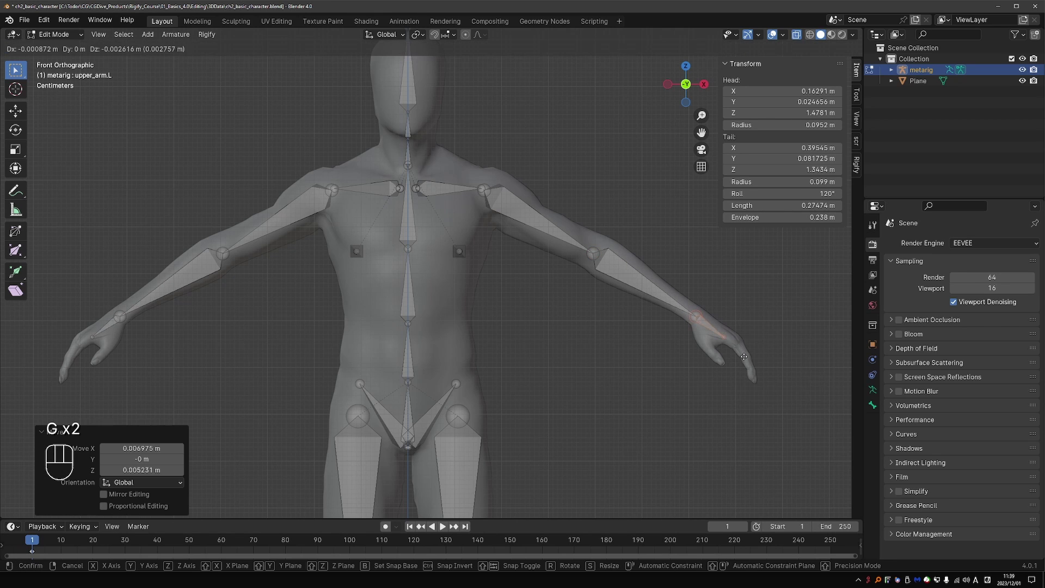
left_click(745, 356)
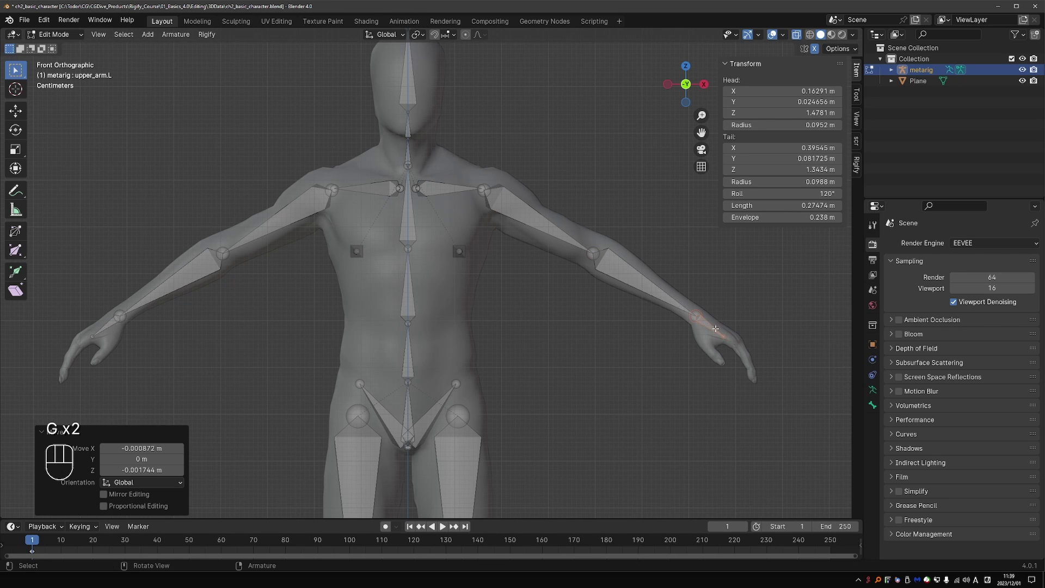
left_click(693, 313)
key("g")
left_click(691, 312)
Extend the left hand bone's tip toward the knuckles by about 0.048 m along X and -0.039 m along Z
left_click(733, 344)
key("g")
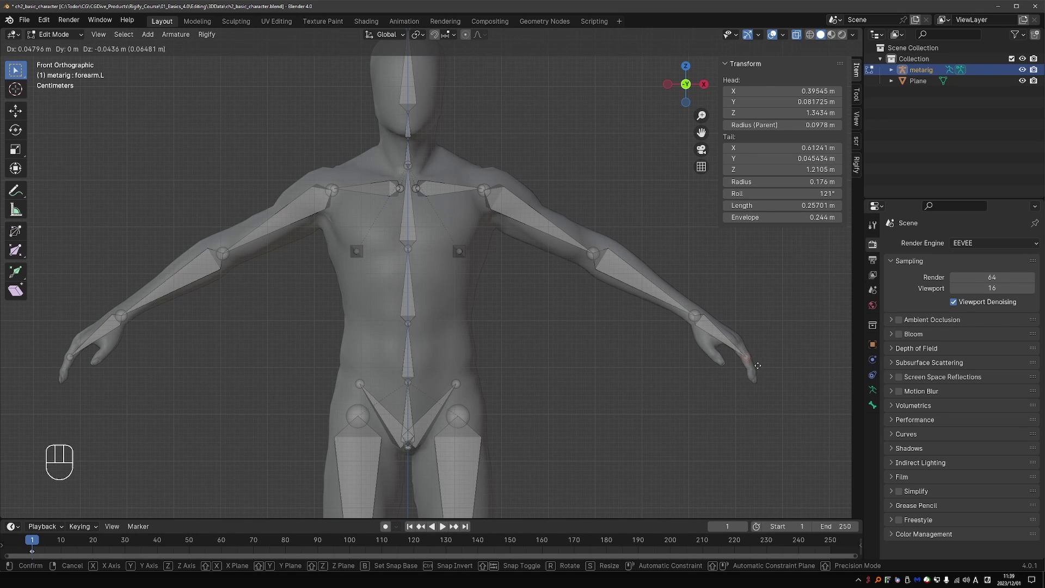
left_click(758, 363)
In top view, select the left upper arm, forearm and hand bones and move them about 0.021 m along Y
key("KP_7")
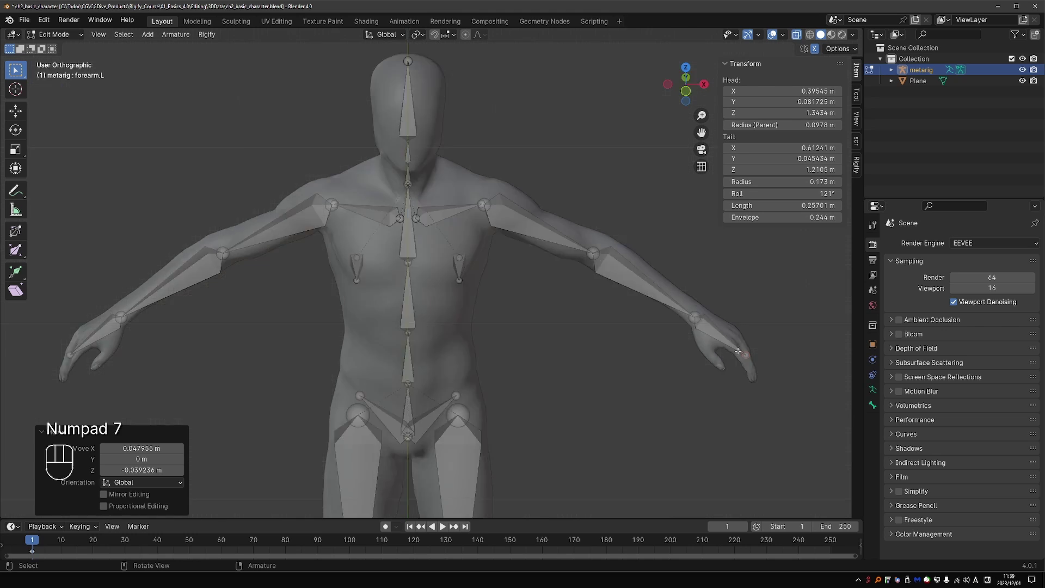
left_click(532, 350)
left_click(635, 341, "shift")
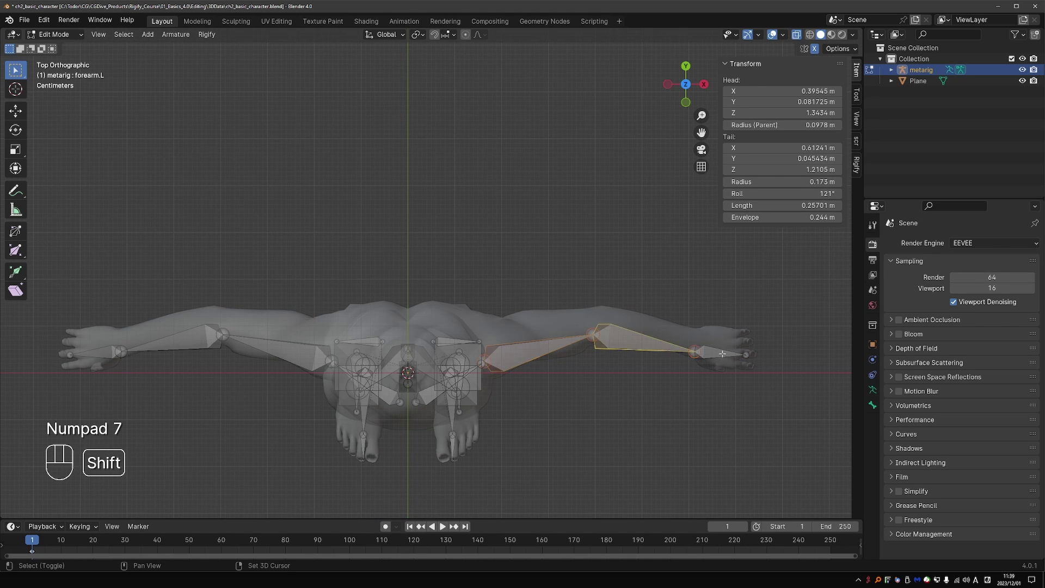
left_click(722, 354, "shift")
key("g")
key("y")
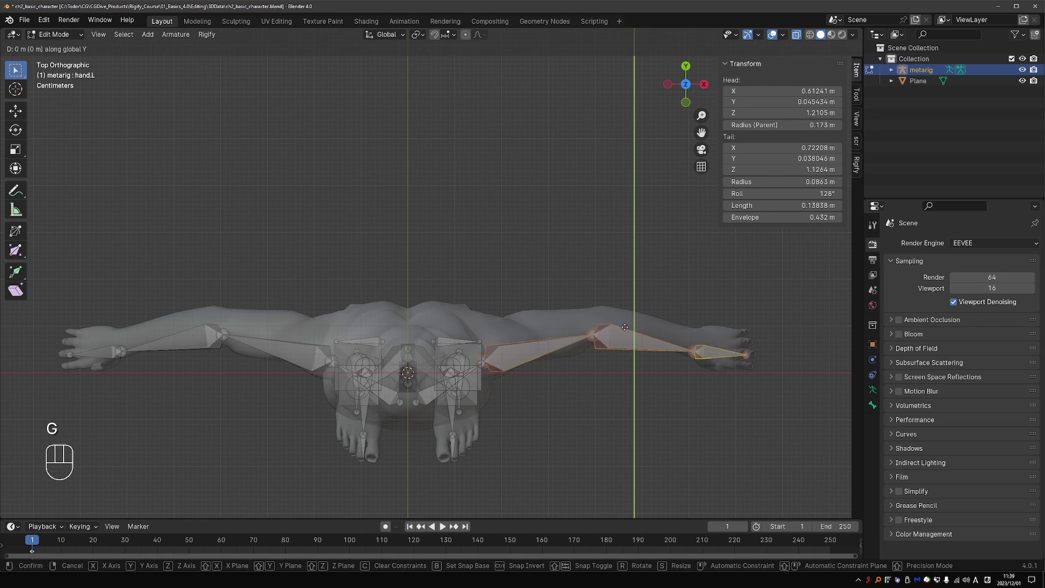
left_click(625, 318)
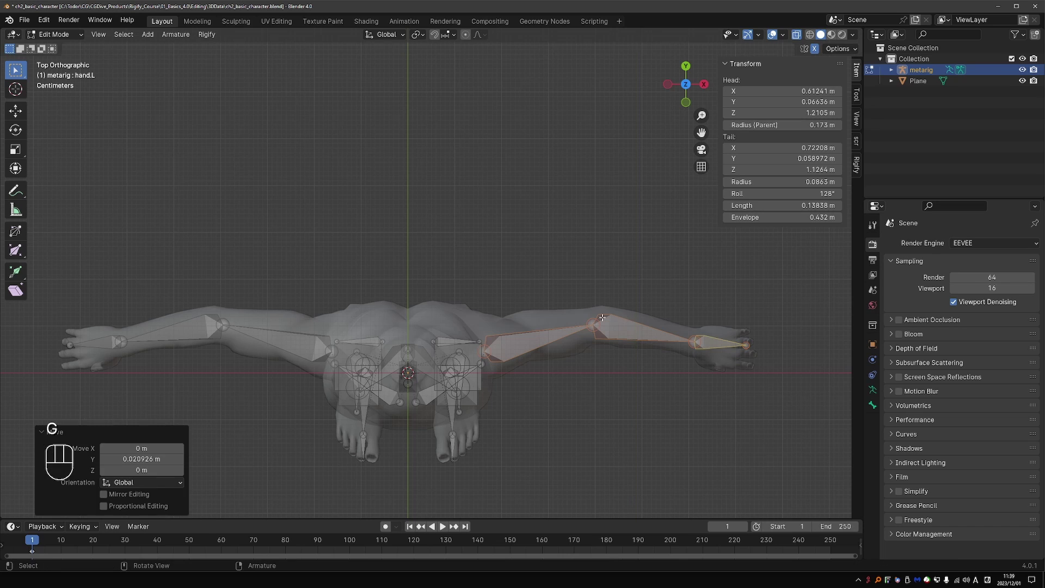
In top view, shift the left elbow joint about 0.015 m along X and 0.003 m along Y, and fine-tune its position
left_click(595, 325)
key("g")
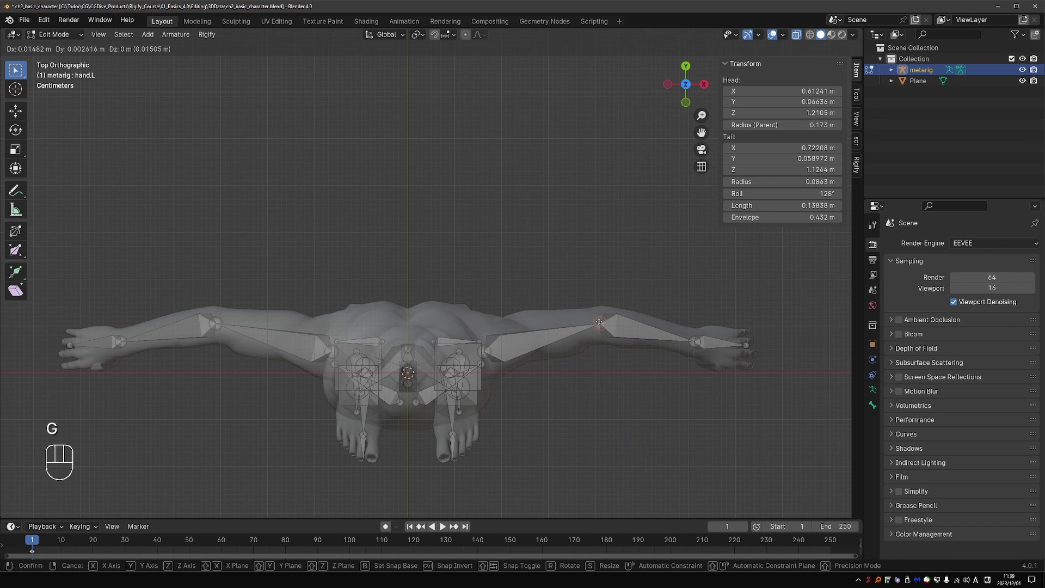
left_click(599, 322)
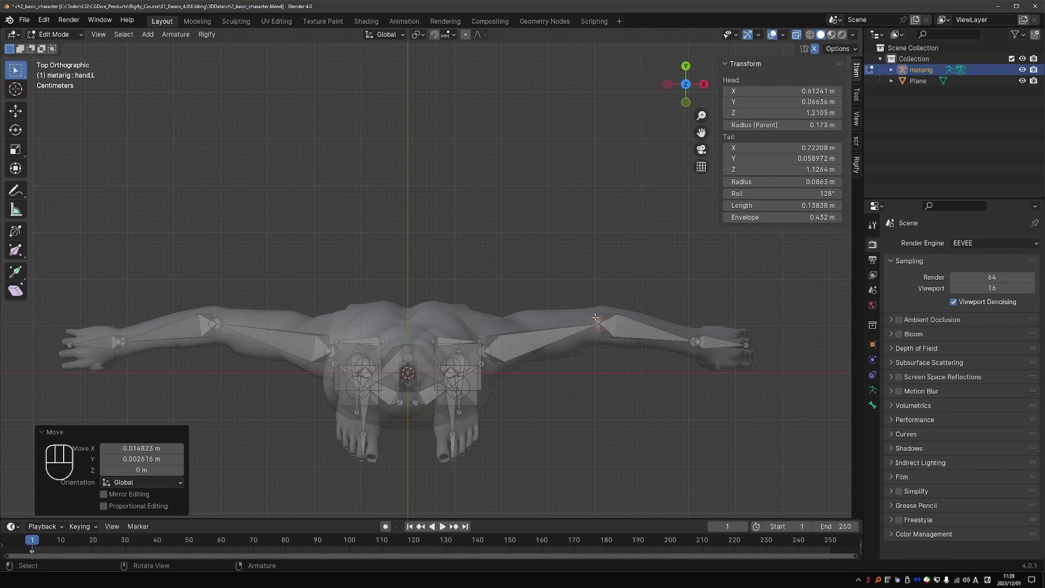
key("g")
left_click(598, 327)
In top view, scale the left shoulder bone down along Y to a length of about 0.141 m
left_click(427, 401)
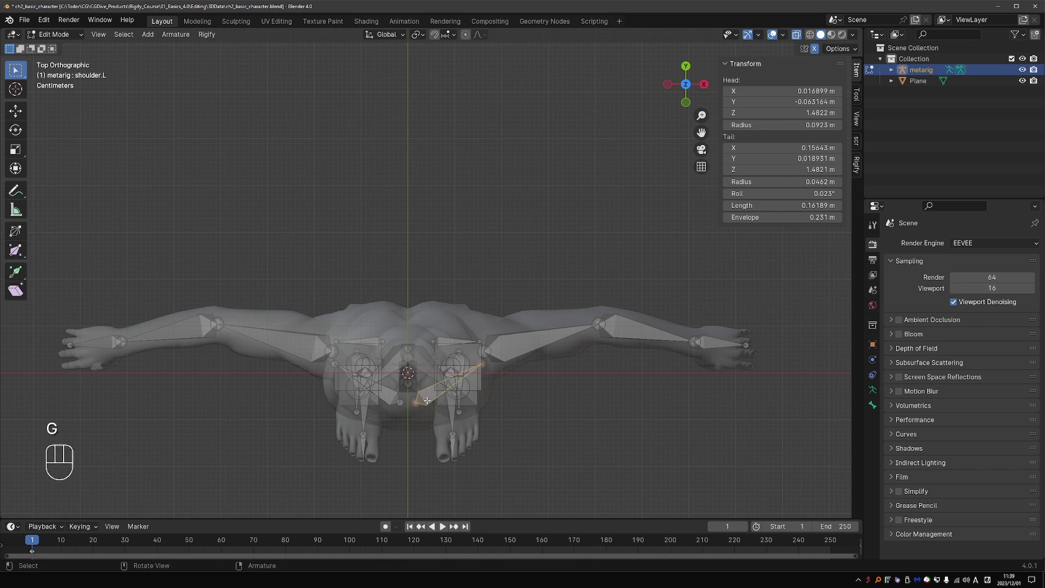
key("KP_1")
key("g")
left_click(413, 402)
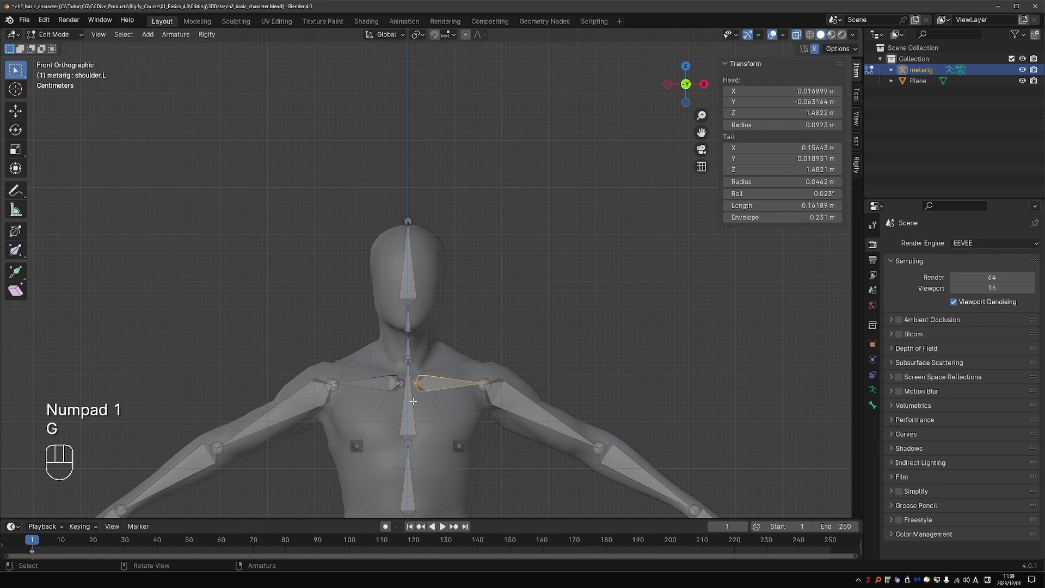
key("KP_7")
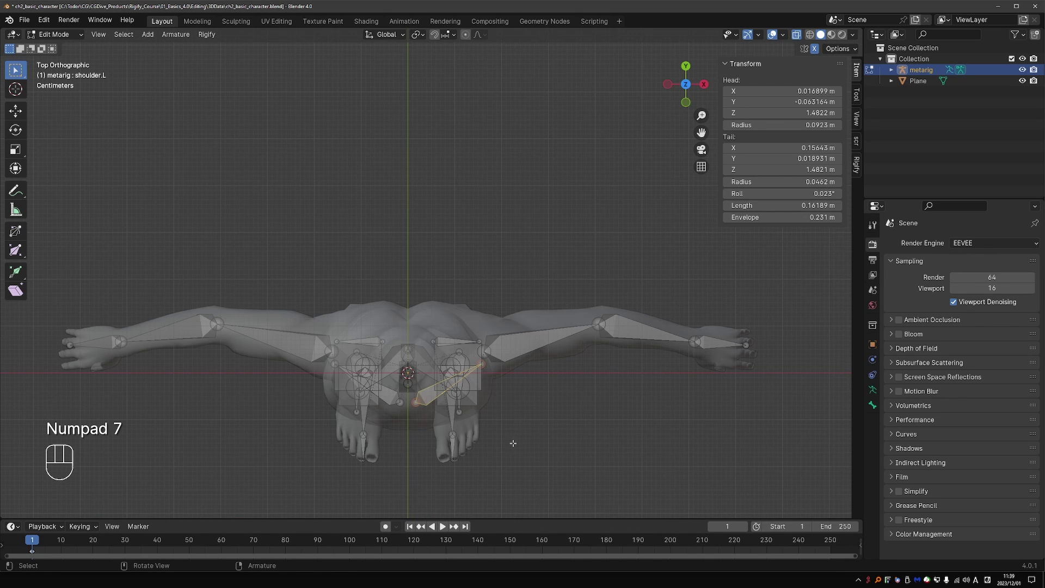
left_click(15, 149)
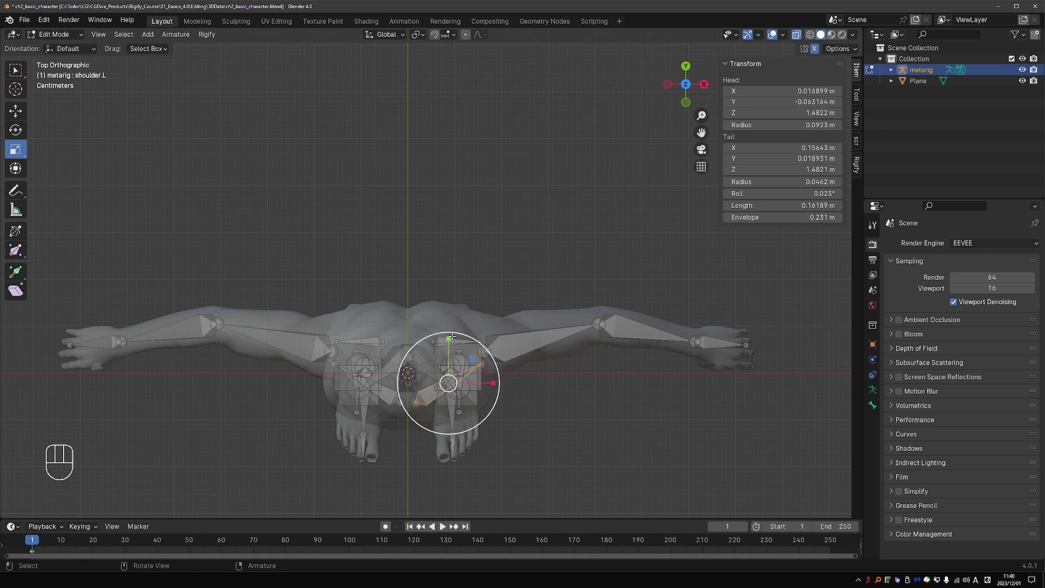
left_click_drag(448, 339, 449, 373)
Move the left shoulder bone's head to about X 0.024 m, Y -0.005 m and its tail to about X 0.158 m, Y 0.001 m
left_click(417, 389)
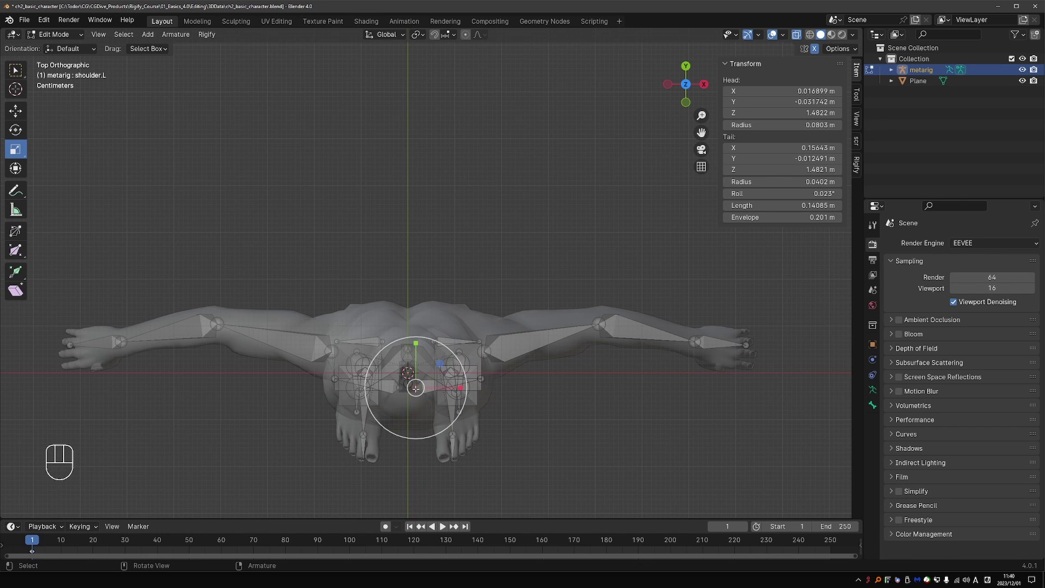
key("h")
key("g")
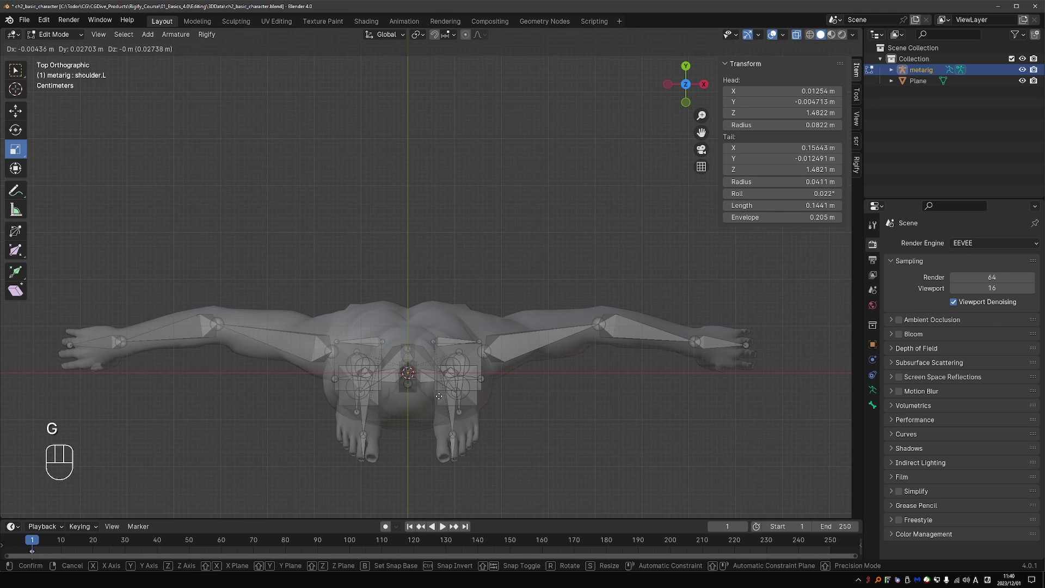
left_click(420, 375)
left_click(482, 379)
key("g")
left_click(479, 373)
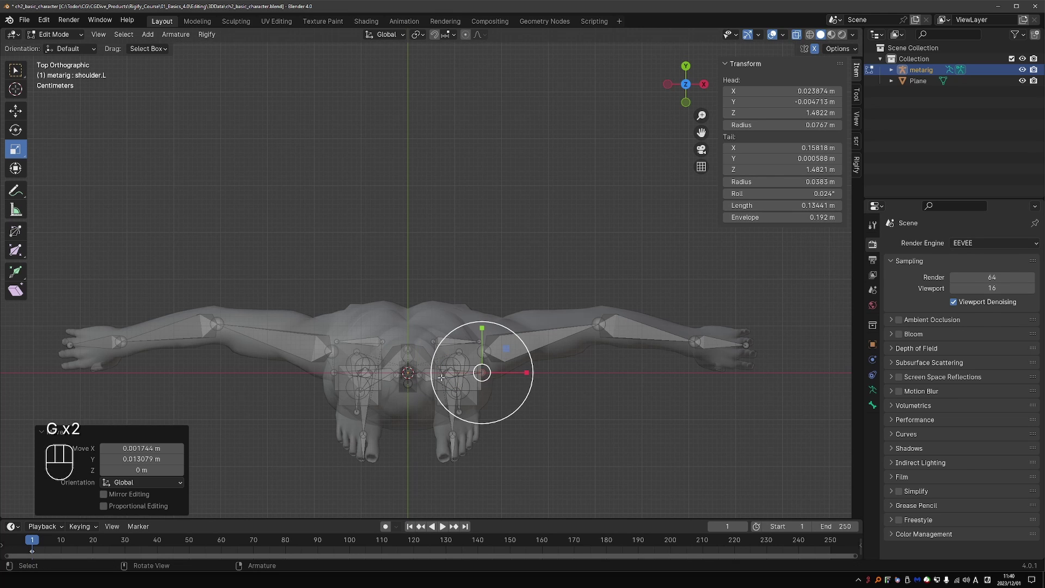
Move the whole left shoulder bone about 0.049 m along Y and 0.011 m up along Z with the Move tool
middle_click_drag(444, 373, 380, 278)
left_click(15, 111)
left_click_drag(480, 362, 490, 360)
middle_click_drag(490, 361, 485, 357)
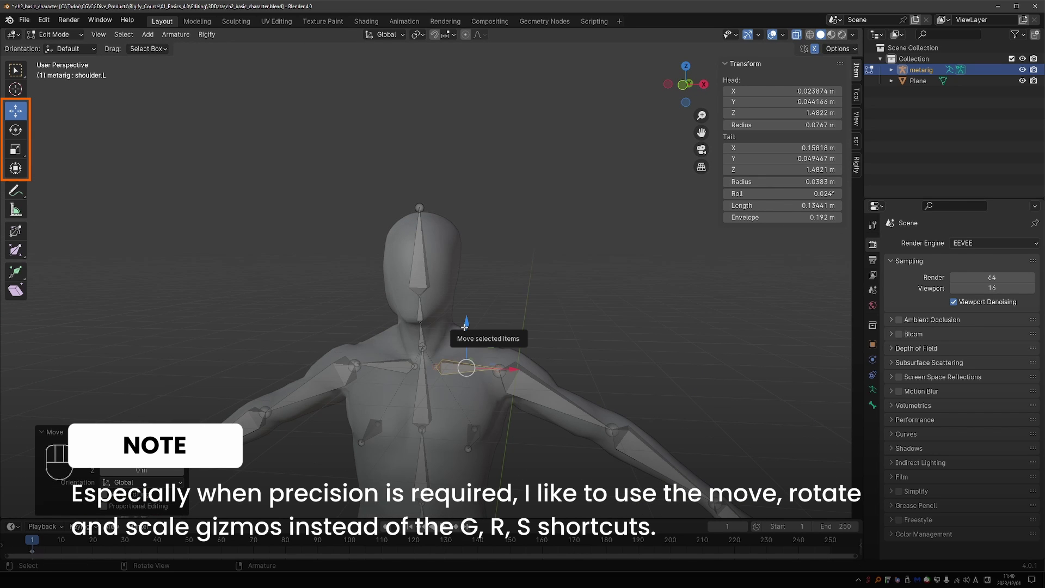
left_click_drag(465, 326, 466, 320)
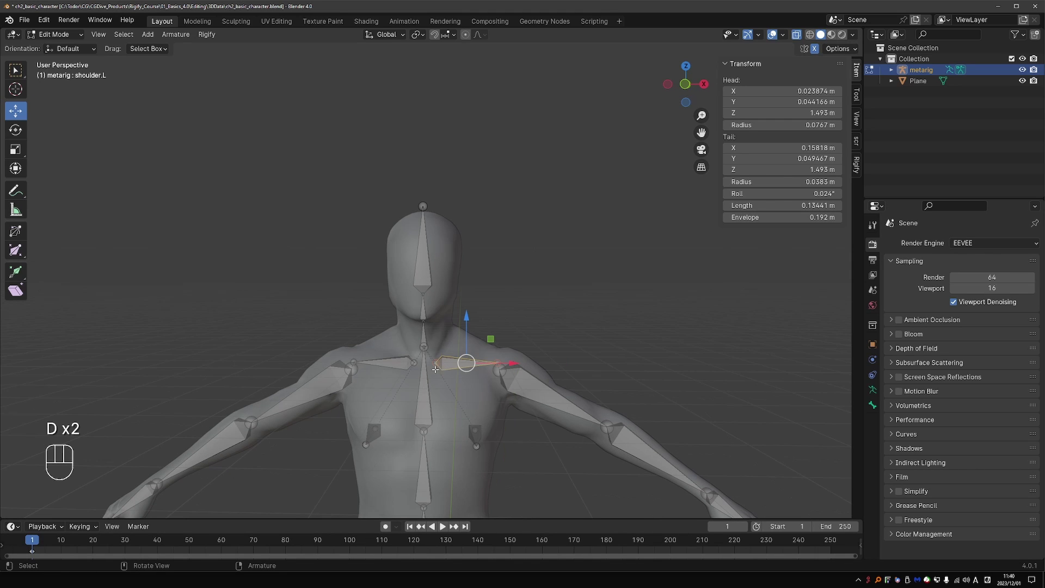
Draw an annotation mark over the left shoulder bone and erase it
key("d")
left_click_drag(491, 360, 490, 361)
right_click_drag(490, 360, 467, 362)
Reposition the left breast bone on the chest, at about X 0.10 m and Z 1.38 m
scroll(427, 370, "down", 4)
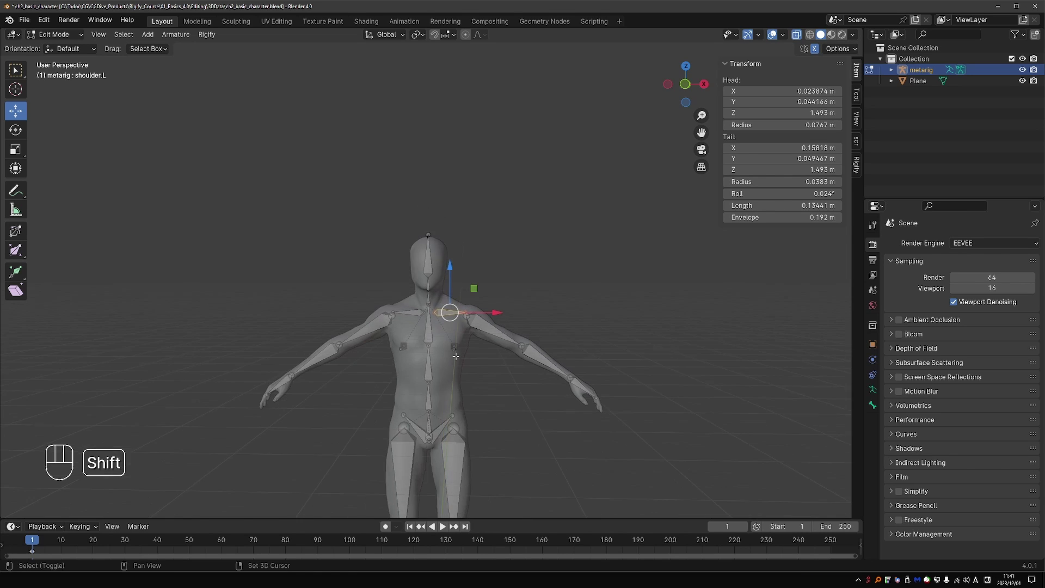
middle_click_drag(456, 367, 447, 352, "shift")
scroll(447, 351, "up", 2)
mouse_move(471, 349)
middle_mouse_down()
mouse_move(440, 345)
mouse_move(467, 348)
middle_mouse_up()
left_click(451, 347)
left_click(452, 348)
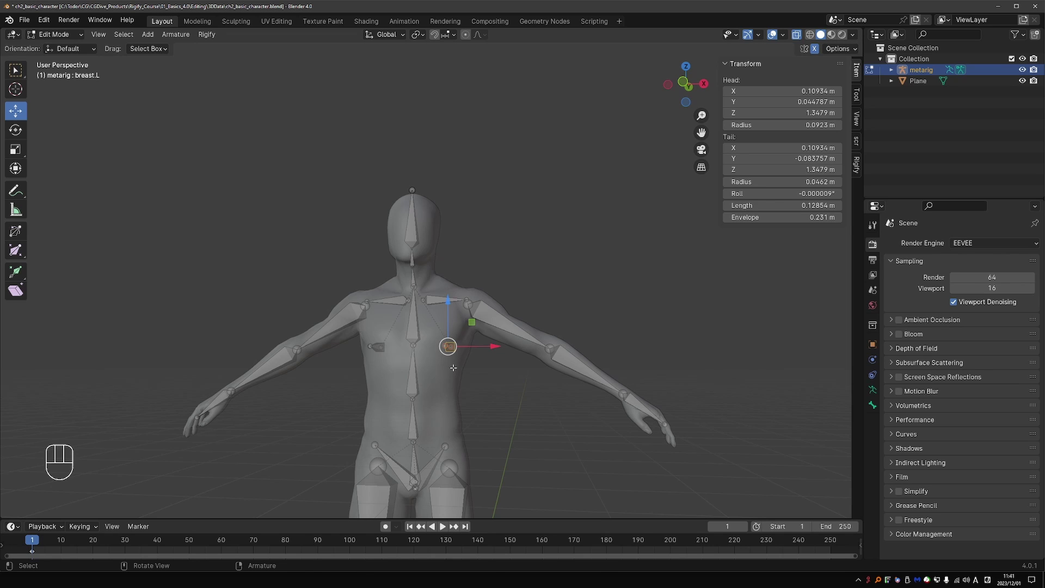
key("g")
left_click(449, 359)
key("KP_1")
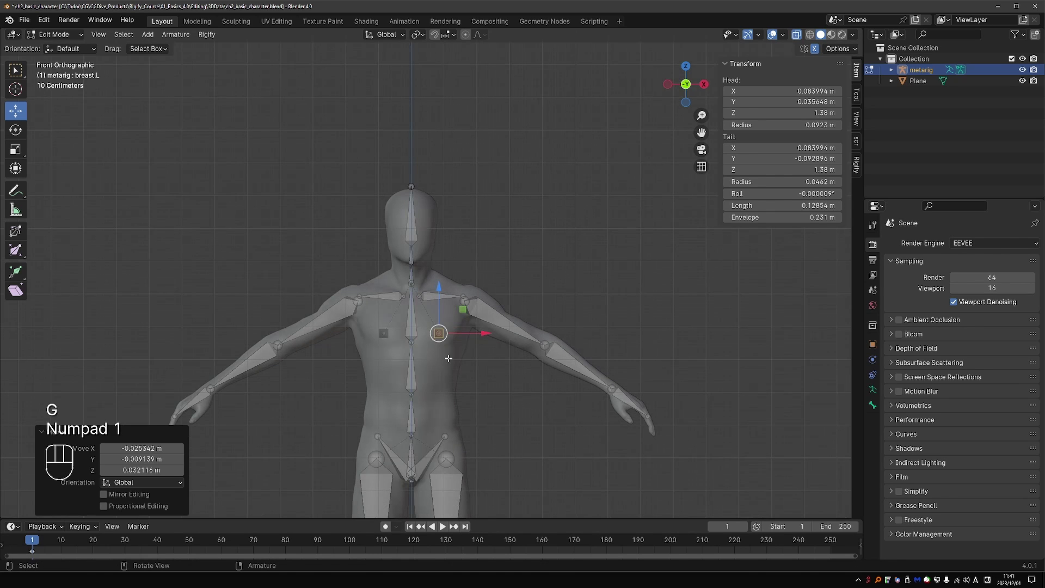
key("g")
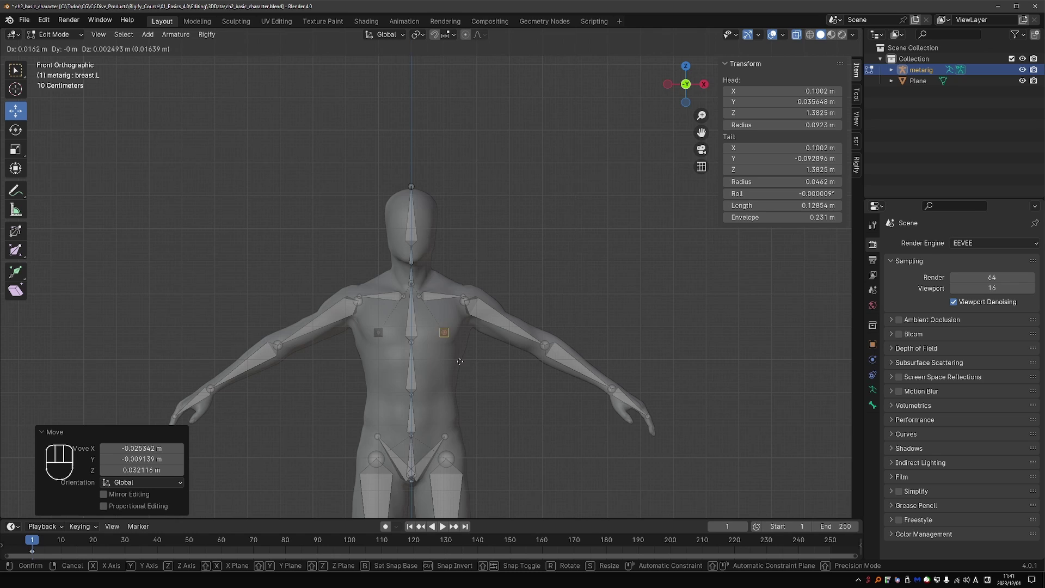
left_click(460, 361)
In side view, scale the left breast bone to about 0.100 m long and move it about -0.034 m along Y and 0.005 m along Z
key("KP_3")
key("s")
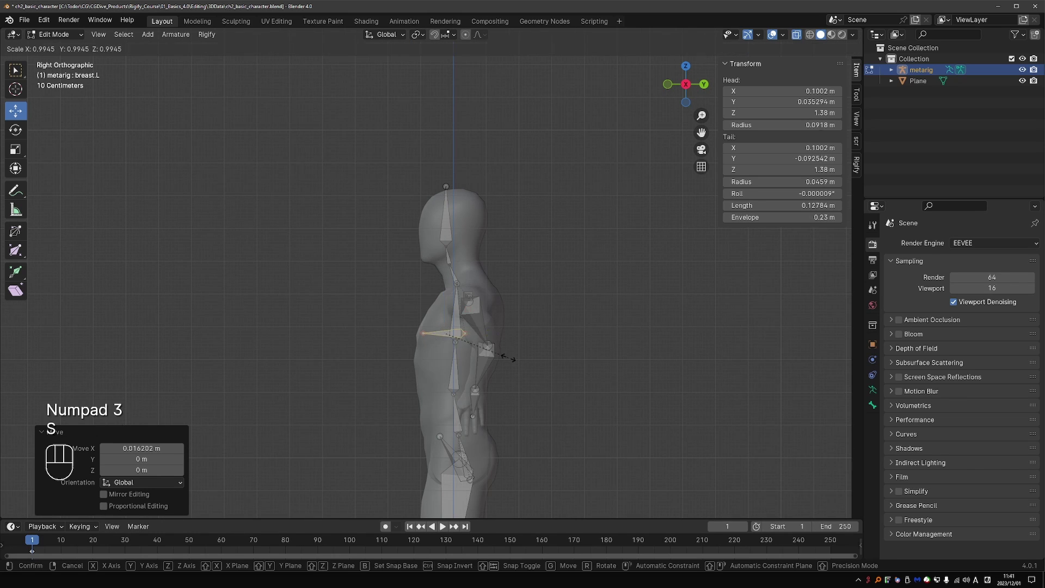
left_click(480, 354)
key("g")
left_click(478, 361)
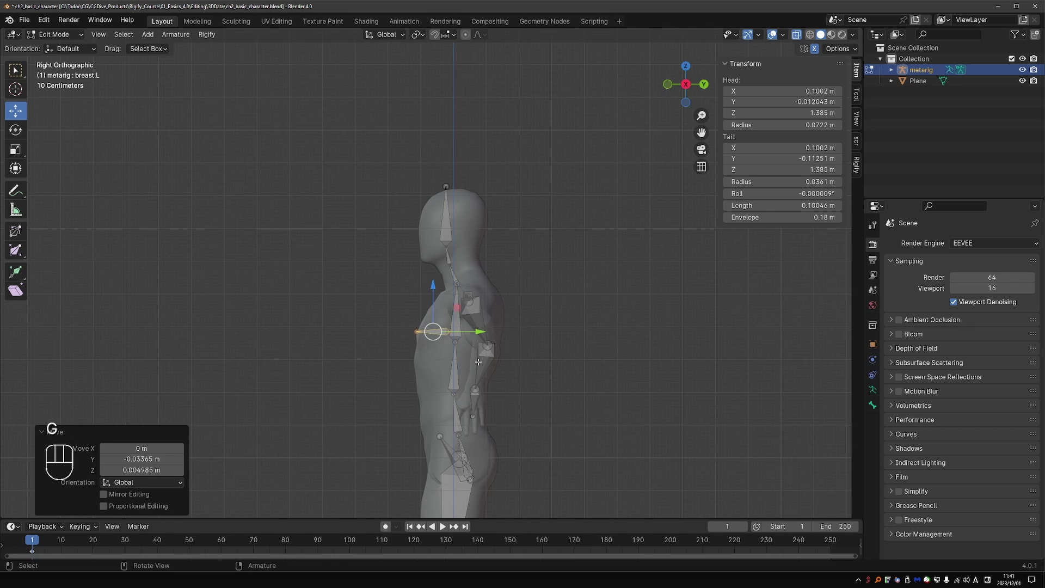
Select the thigh bones in side view and hide them to expose the pelvis bones
middle_click_drag(476, 477, 491, 371, "shift")
scroll(491, 370, "up", 4)
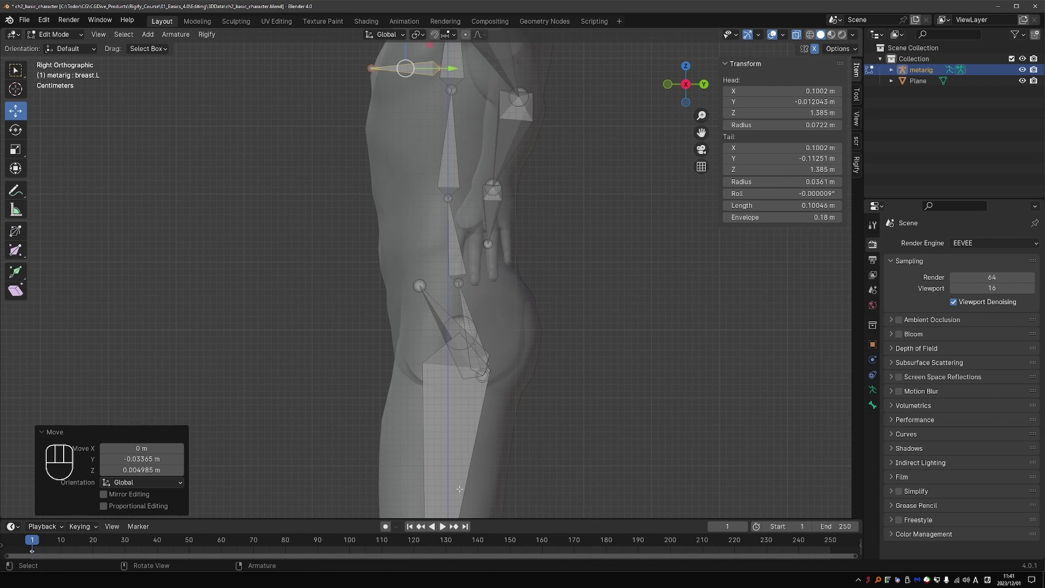
middle_click_drag(459, 489, 468, 370, "shift")
left_click_drag(355, 289, 544, 358)
left_click_drag(370, 312, 544, 362)
key("h")
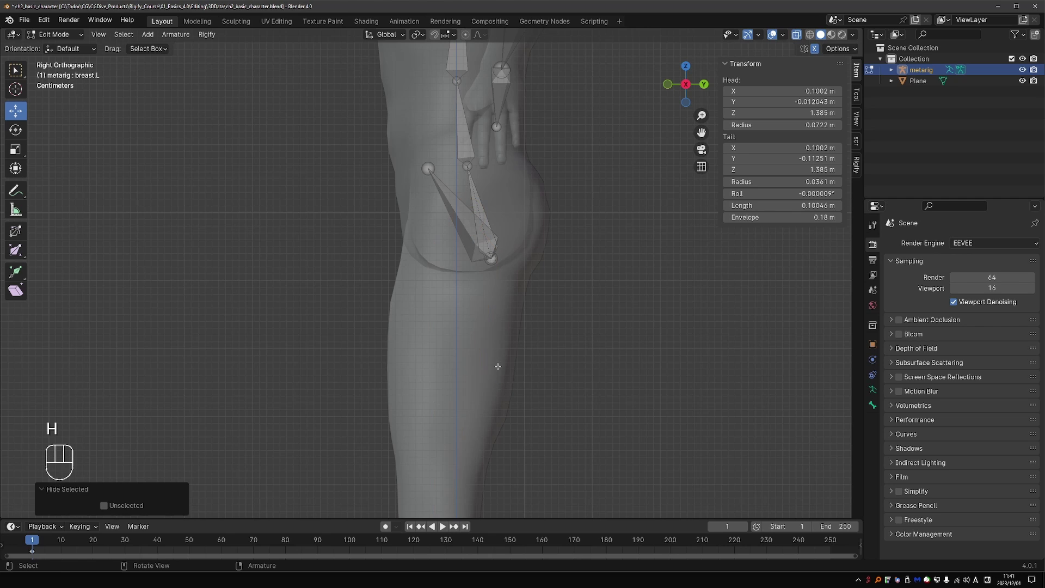
In side view, move the joint shared by the lowest spine bone and the pelvis bones to about Y 0.026 m and Z 0.955 m
middle_click_drag(447, 279, 437, 450, "shift")
left_click_drag(439, 446, 513, 409)
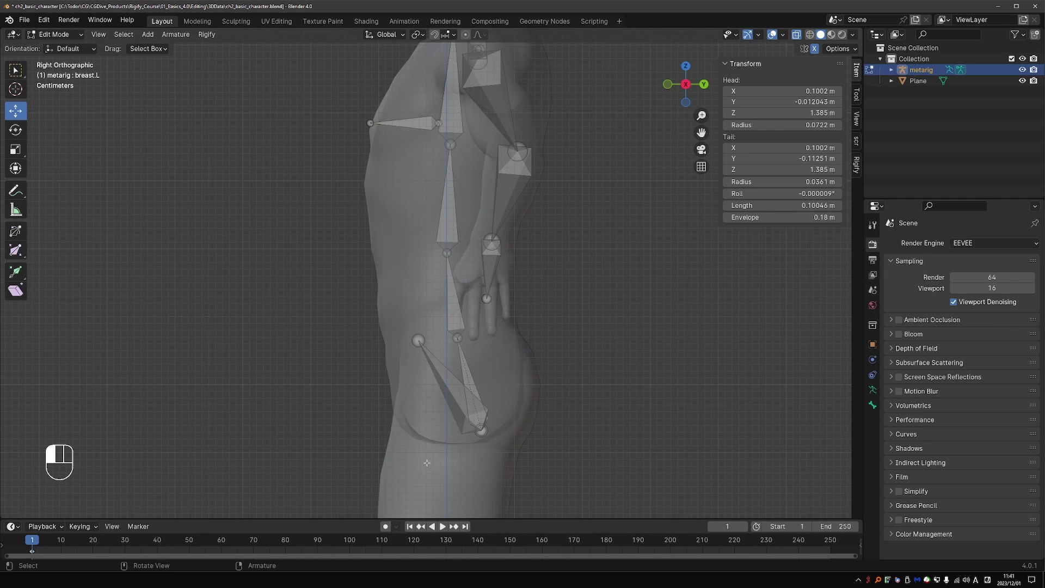
left_click_drag(426, 464, 524, 412)
middle_click_drag(525, 412, 483, 386)
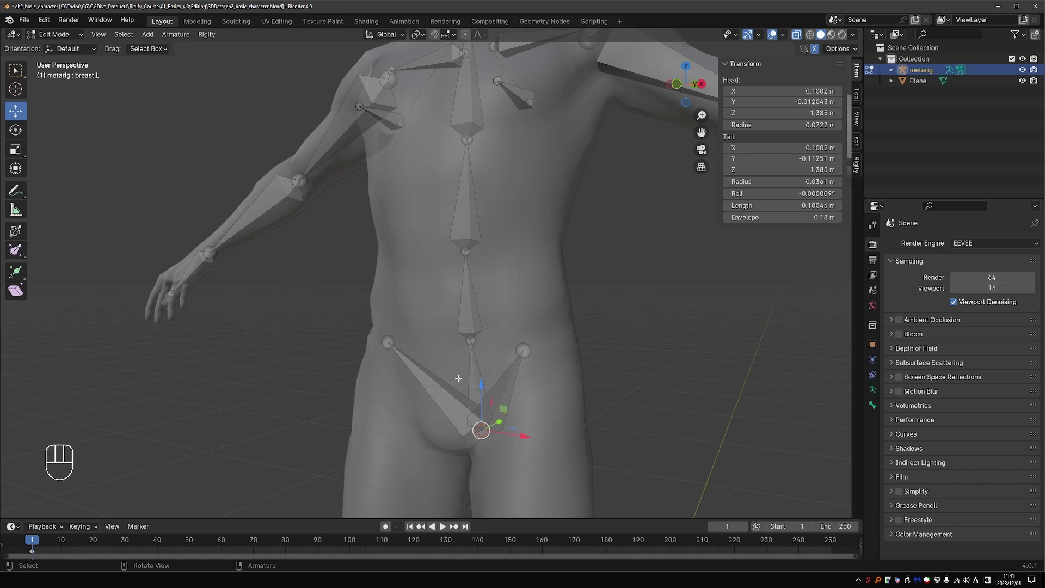
key("KP_3")
key("g")
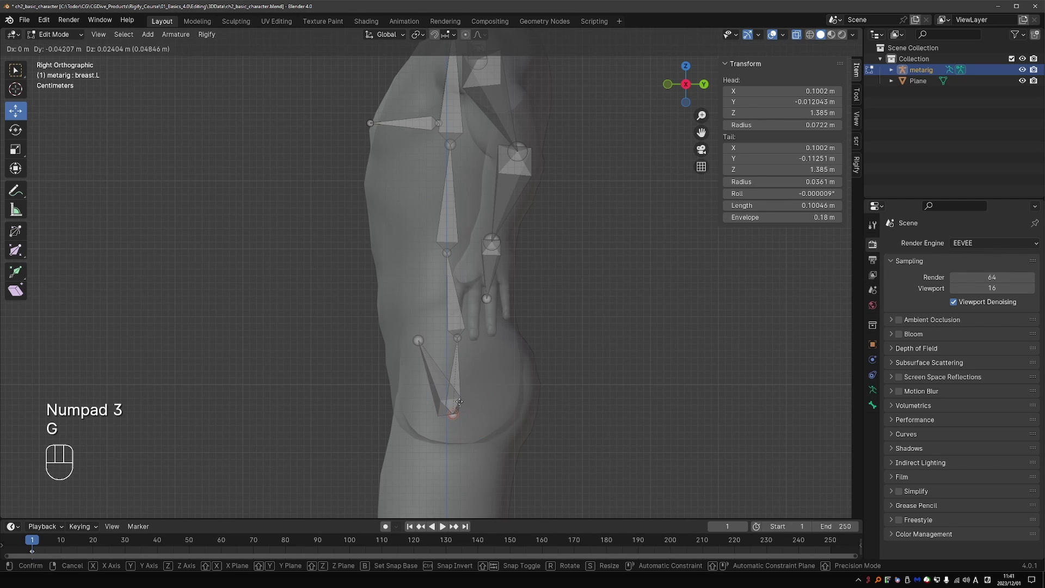
left_click(472, 401)
Adjust the joints along the lower spine, shifting the waist joint about -0.005 m along Y and 0.013 m along Z, and nudging the chest joint
key("g")
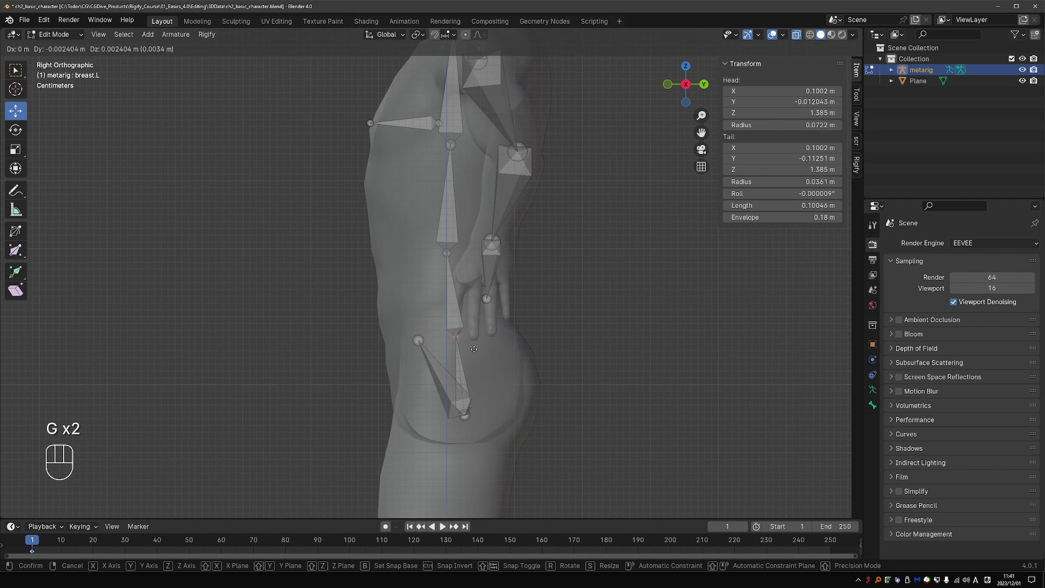
left_click(419, 226)
key("g")
left_click(420, 145)
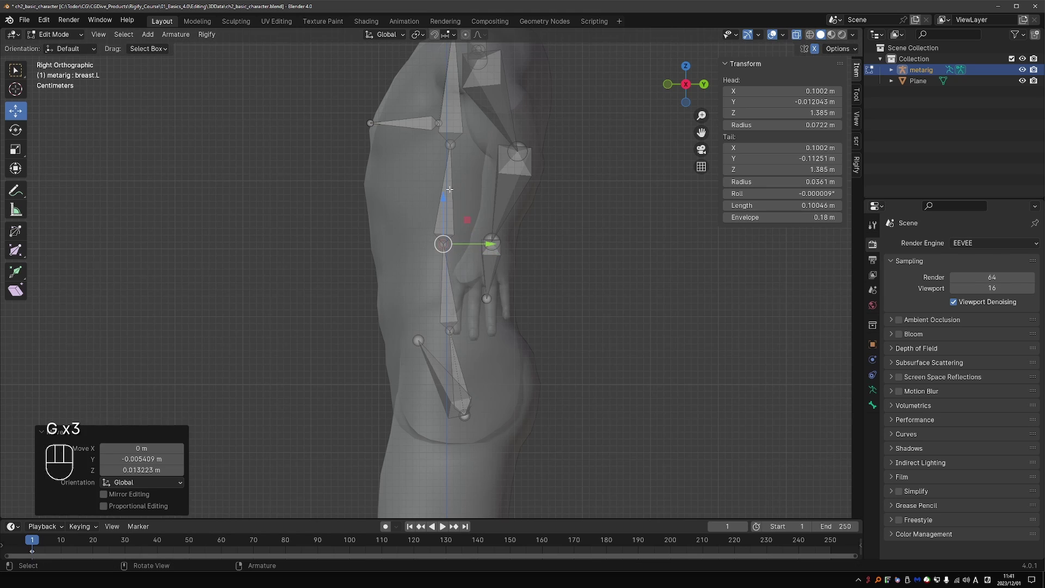
key("g")
left_click(470, 175)
middle_click_drag(470, 175, 472, 246, "shift")
middle_click_drag(471, 472, 471, 416, "shift")
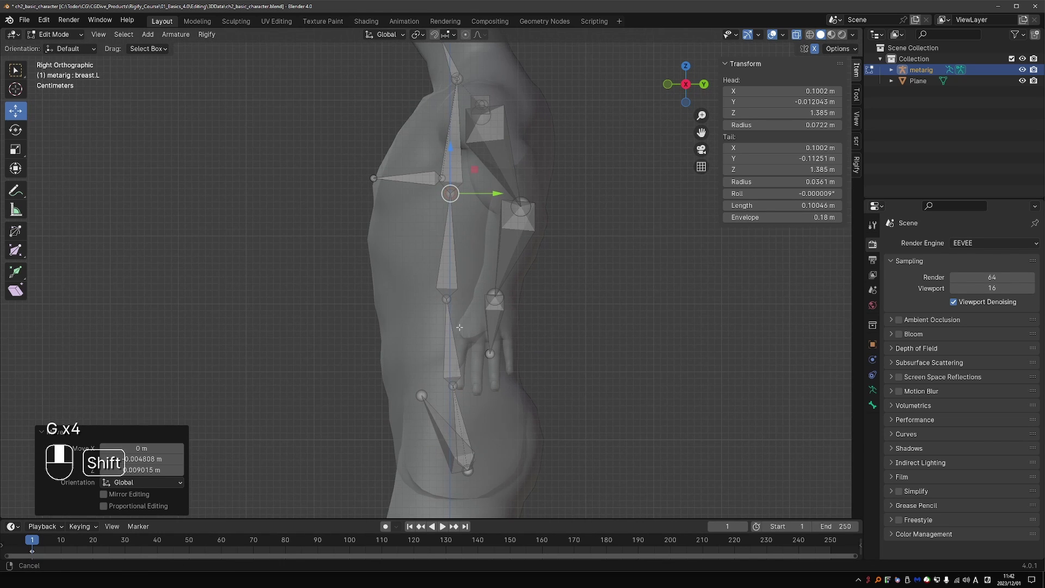
Draw an annotation mark near the base of the neck and erase it
key("d")
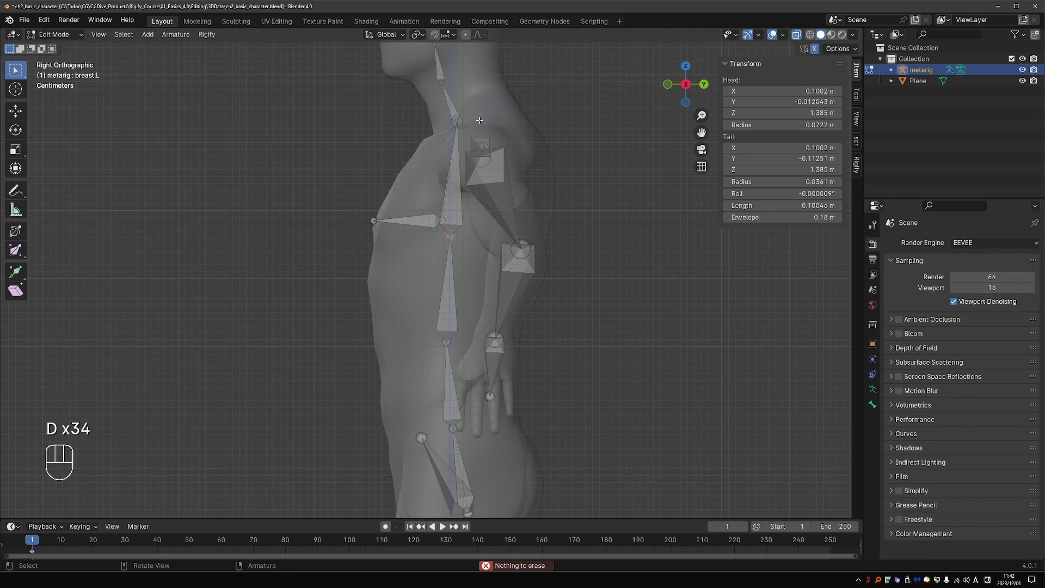
mouse_move(478, 117)
left_mouse_down()
mouse_move(484, 138)
mouse_move(451, 115)
left_mouse_up()
right_click_drag(448, 114, 450, 151)
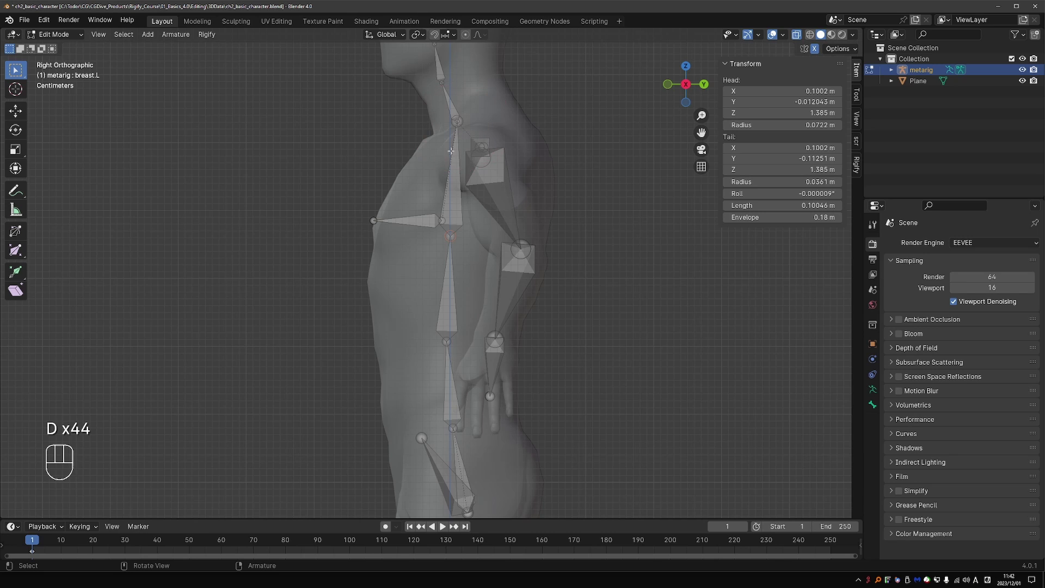
Move the left pelvis bone's tip to about X 0.106 m, Y 0.015 m and Z 1.062 m, and select the bone
middle_click_drag(477, 305, 414, 343)
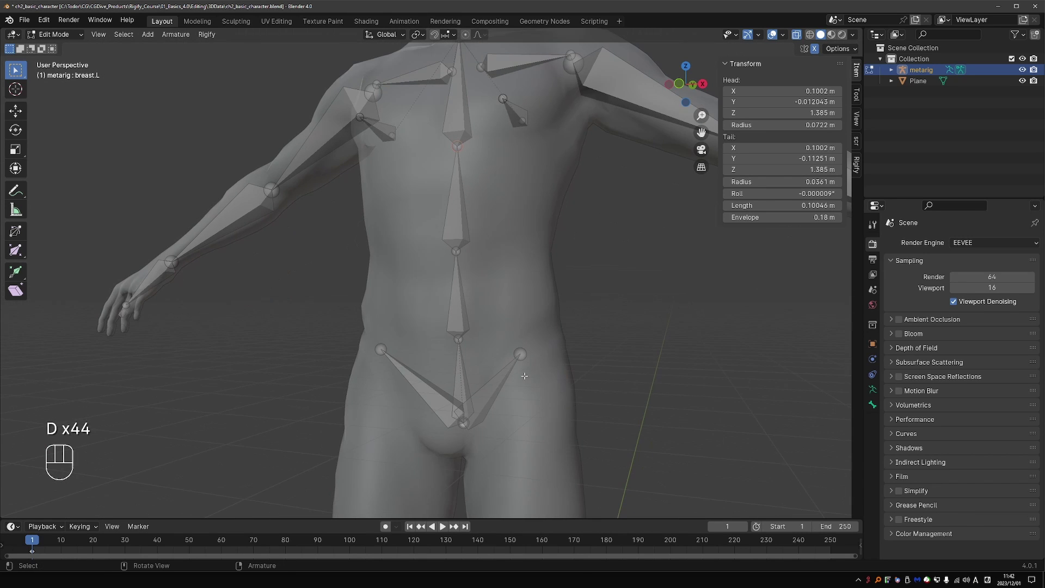
key("KP_3")
left_click(436, 361)
key("g")
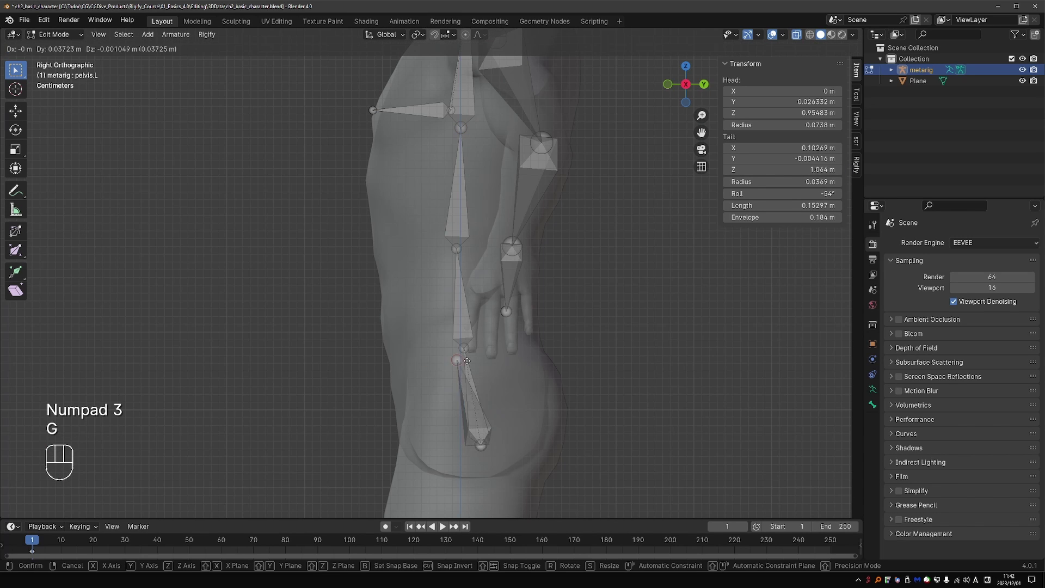
left_click(478, 362)
middle_click_drag(466, 384, 556, 376)
key("g")
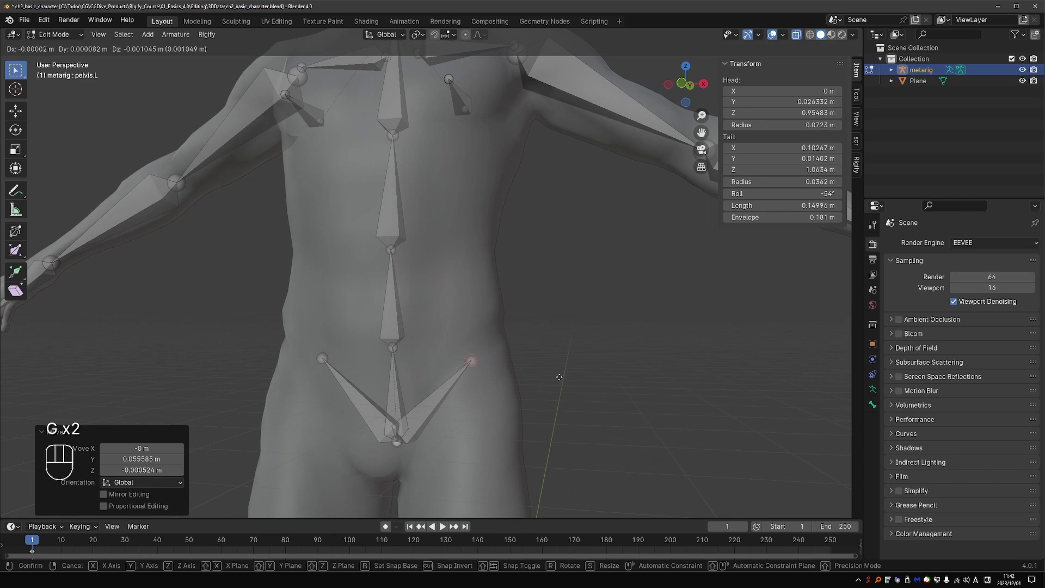
left_click(485, 428)
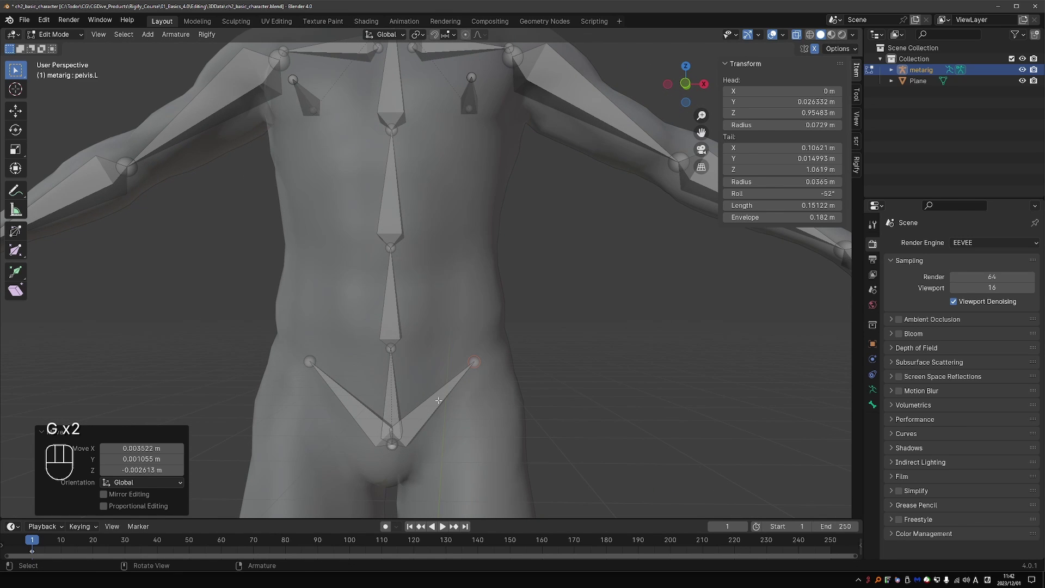
left_click(439, 401)
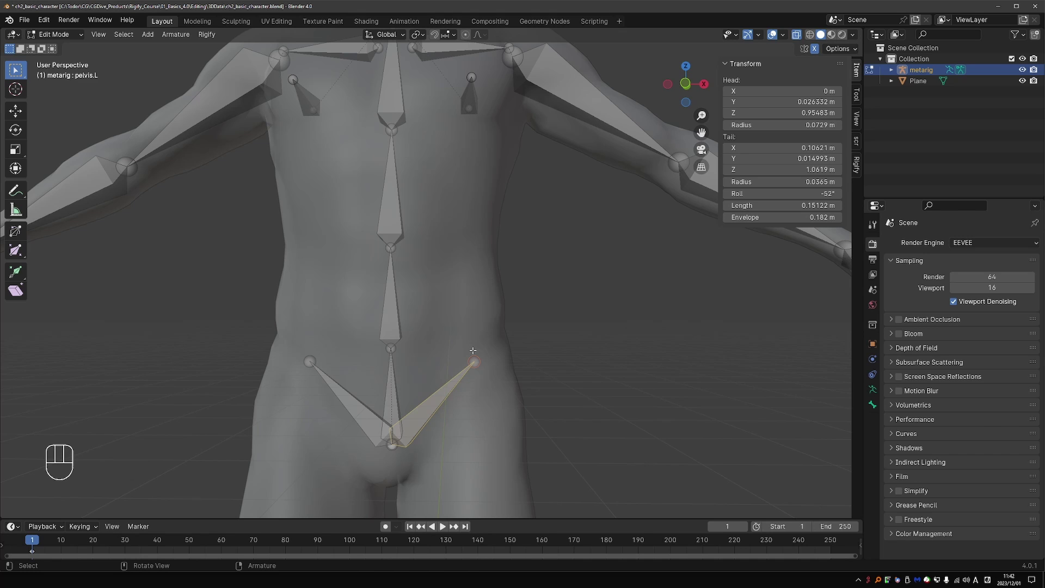
In side view, try moving the lower neck bone (spine.004) away from the chest bone
key("KP_3")
scroll(471, 351, "down", 2)
middle_click_drag(418, 197, 419, 359, "shift")
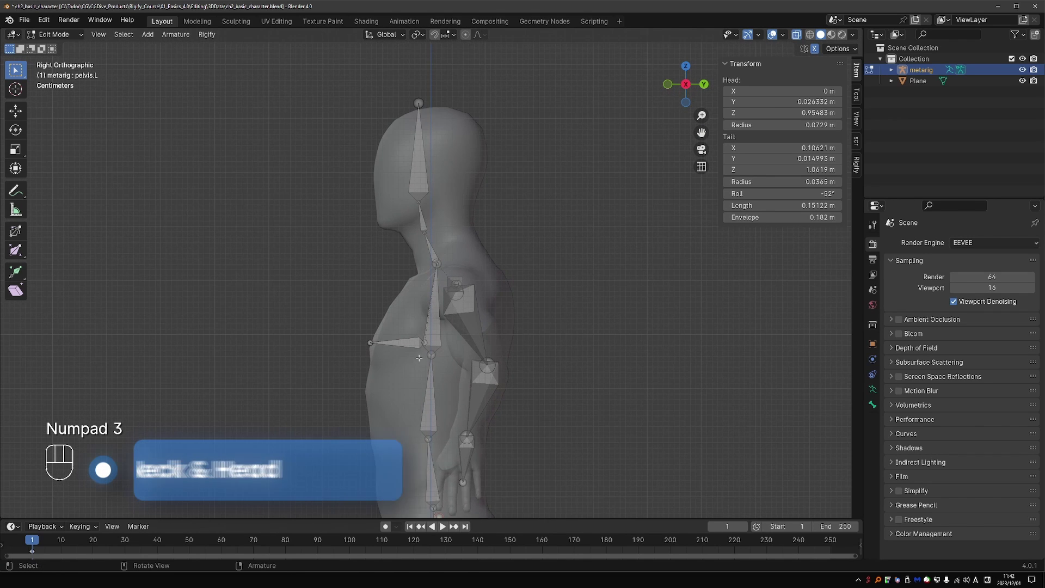
scroll(419, 358, "up", 1)
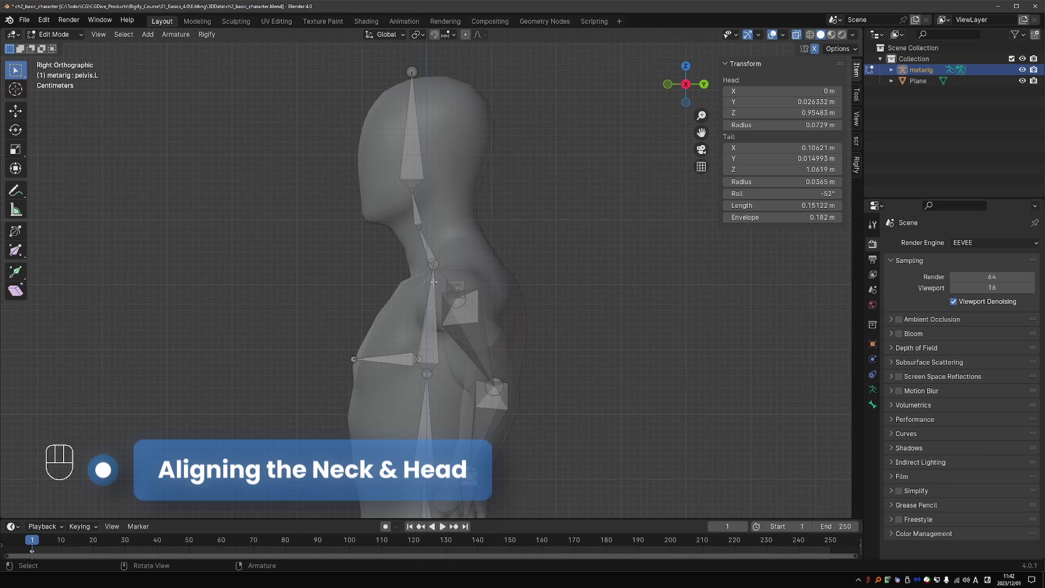
left_click(434, 259)
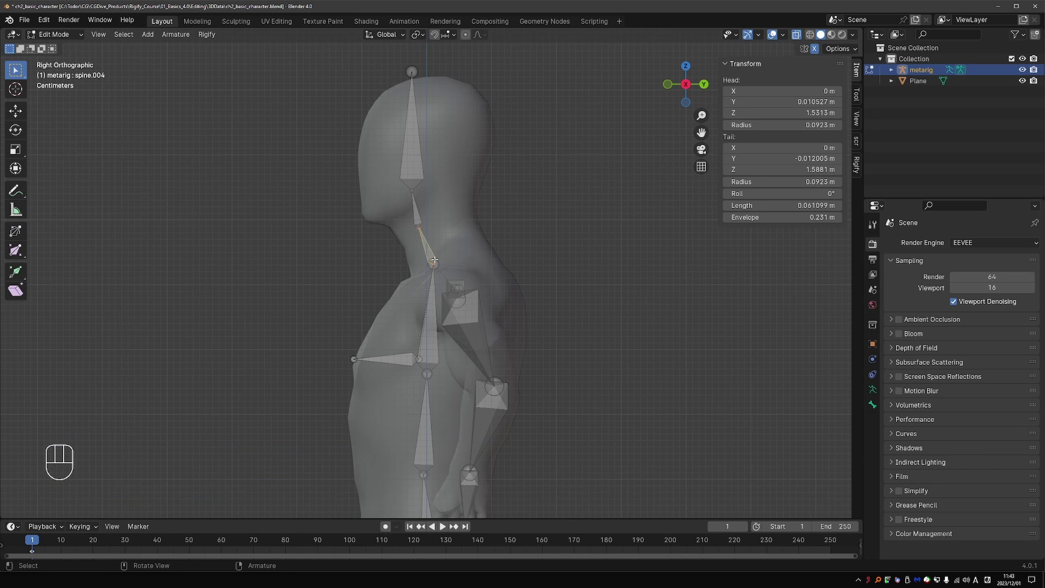
key("g")
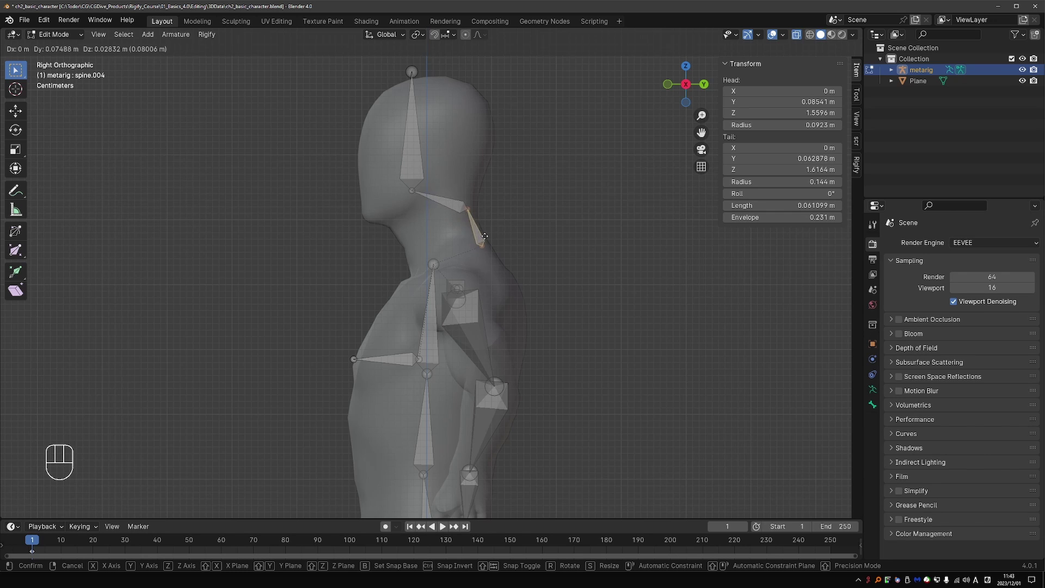
left_click(432, 234)
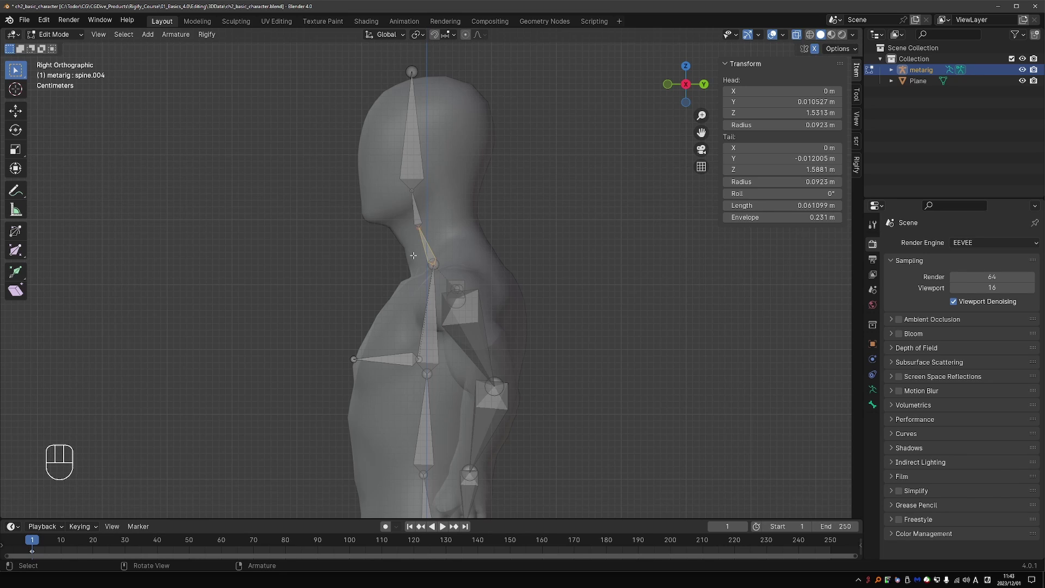
Select the joint at the base of the neck, save the file, and move the joint to about Y 0.036 m and Z 1.534 m
left_click_drag(397, 253, 448, 278)
key("ctrl+s")
key("g")
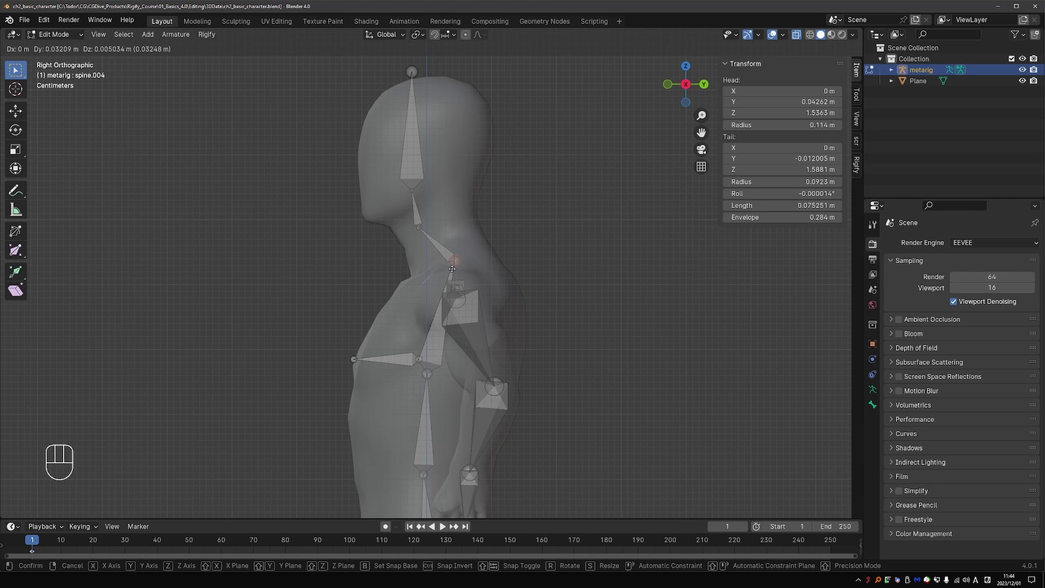
left_click(433, 263)
Move the joint between the two neck bones to about Y 0.024 m and Z 1.569 m
key("g")
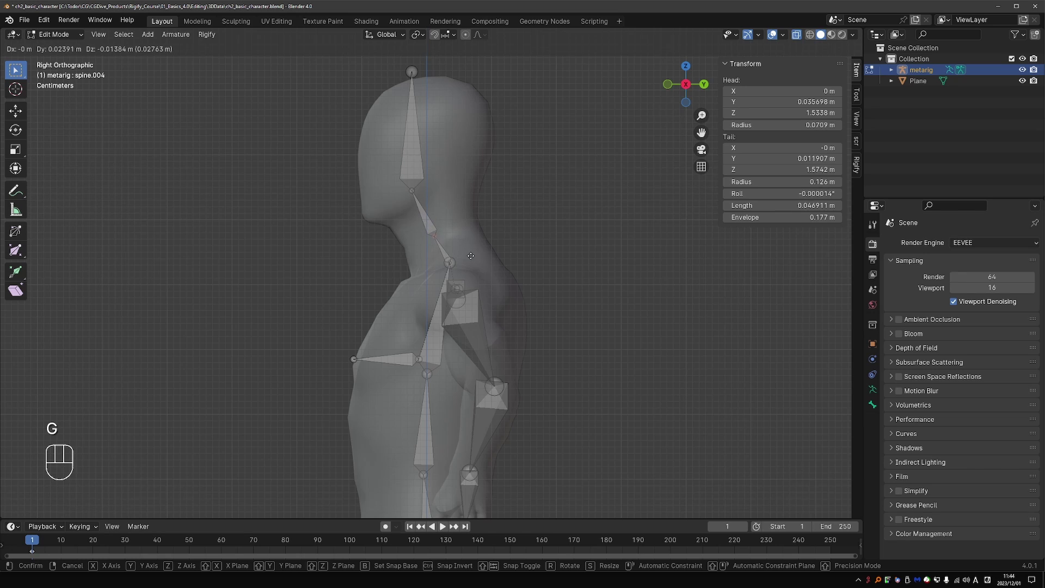
key("ctrl+z")
key("g")
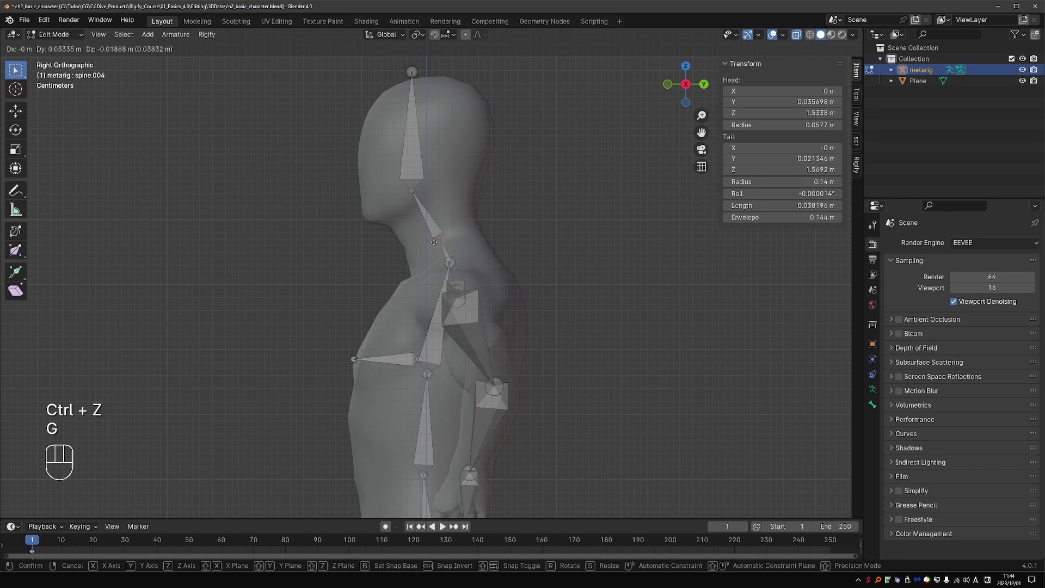
left_click(433, 224)
Move the head bone (spine.006) toward the back of the head and adjust its base joint to about Y 0.013 m and Z 1.644 m
key("g")
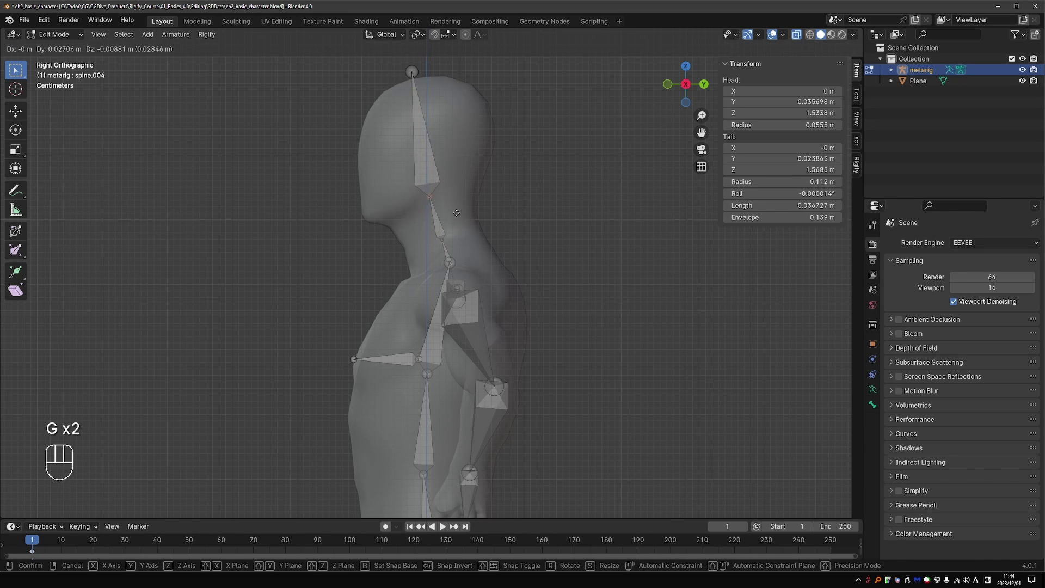
right_click(437, 216)
left_click(411, 163)
key("g")
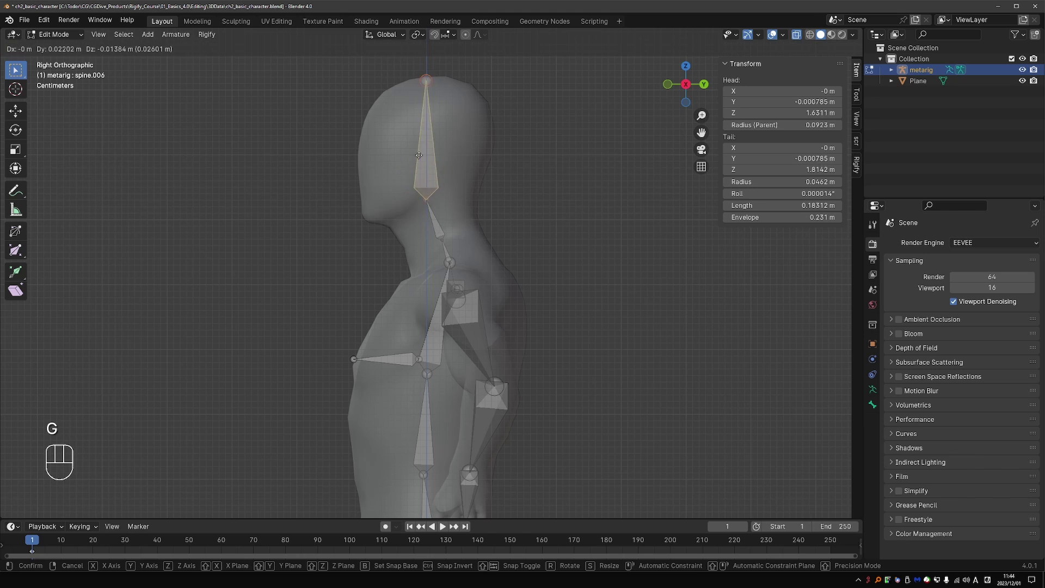
left_click(450, 164)
left_click(448, 186)
key("g")
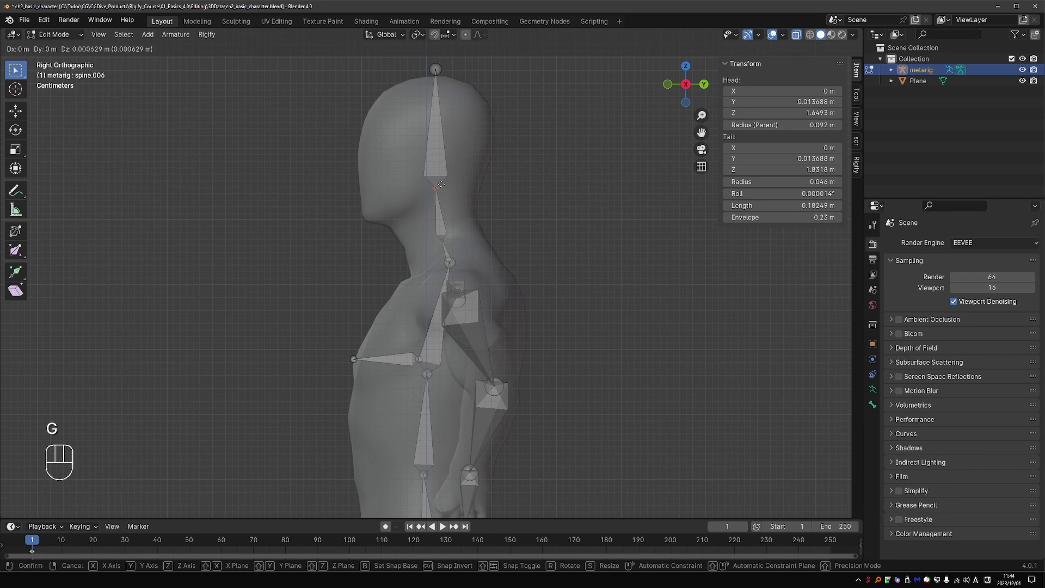
left_click(447, 188)
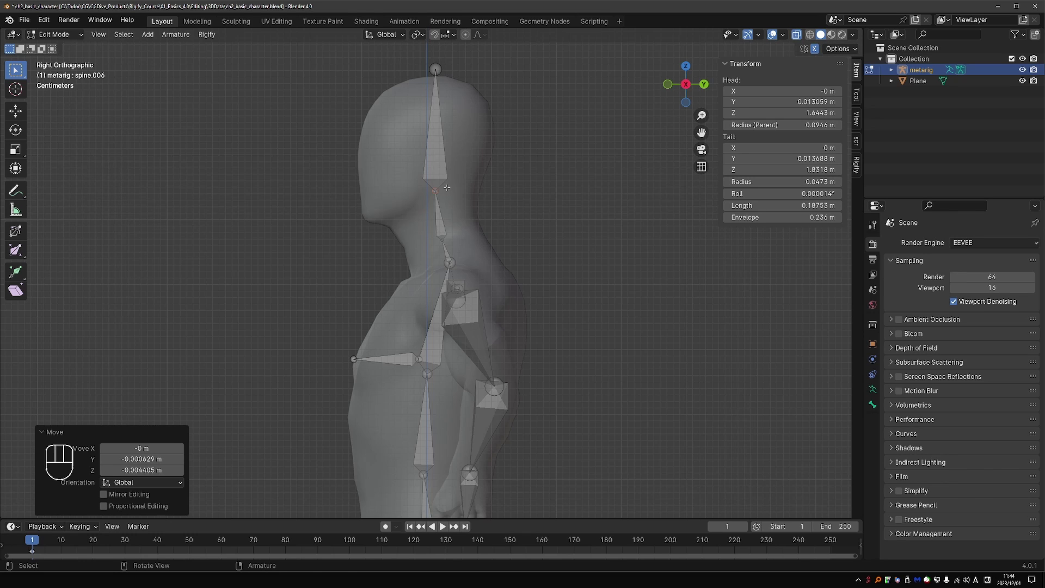
Test the head bone's rotation in Pose Mode, cancel it, and return to Edit Mode
key("ctrl+Tab")
key("r")
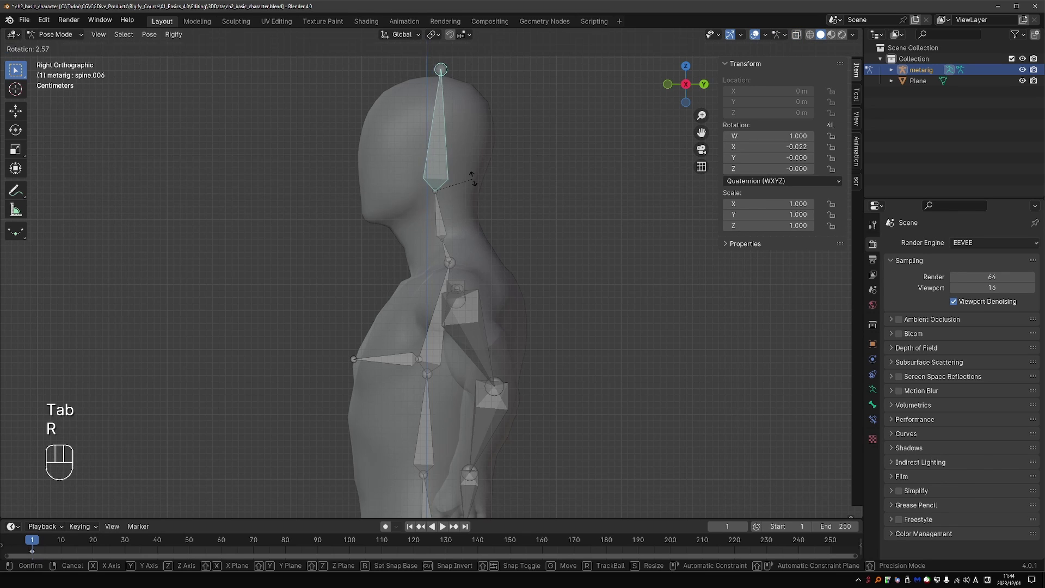
right_click(437, 184)
key("d")
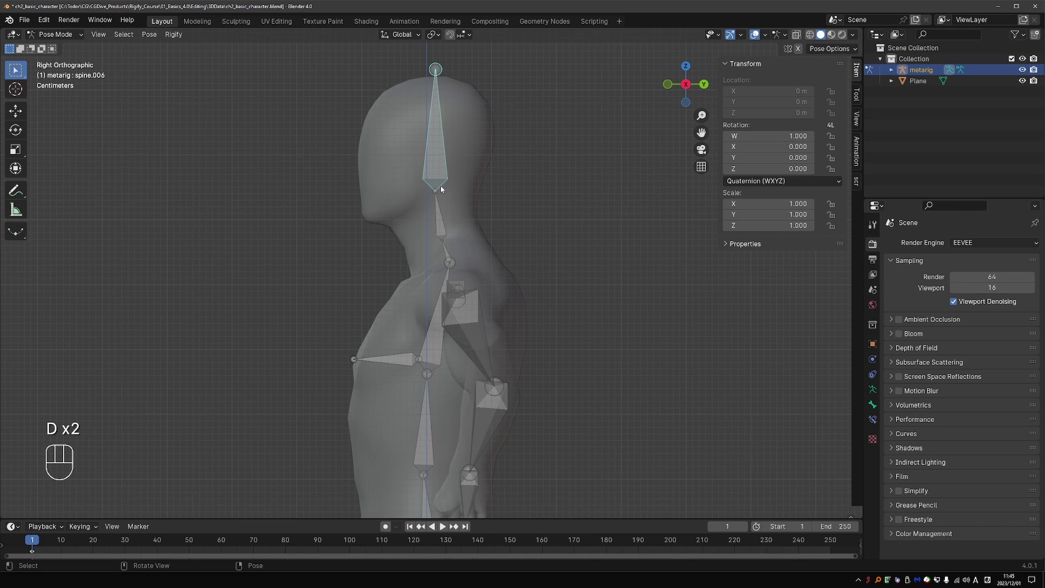
key("d")
key("r")
right_click(413, 150)
key("d")
key("d")
key("d")
key("Tab")
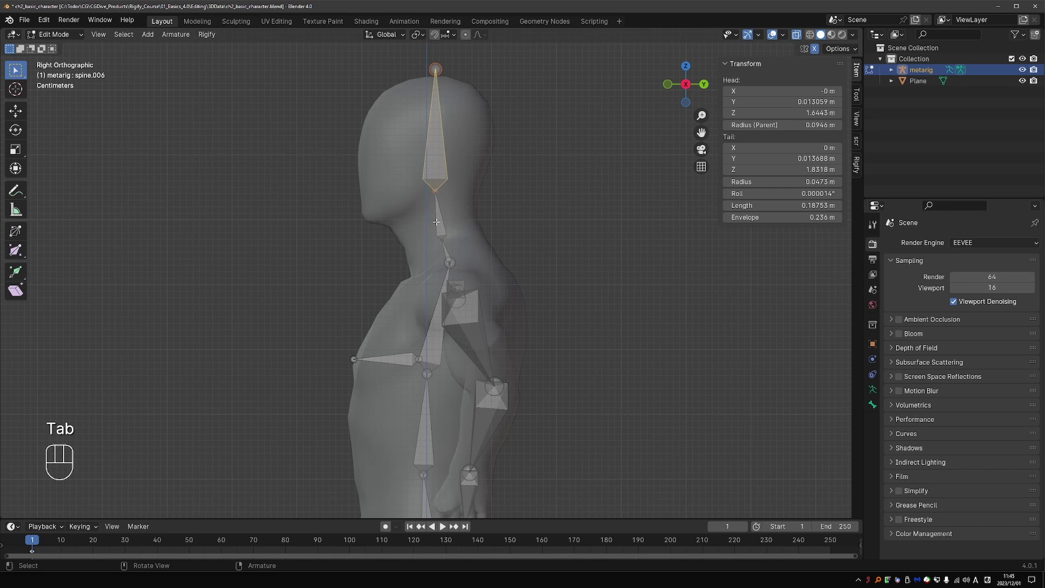
Move the mid-neck joint about -0.005 m along Y and 0.015 m along Z, and lower the head bone's base to about Z 1.641 m
left_click_drag(422, 228, 462, 252)
key("ctrl+z")
key("g")
left_click(433, 195)
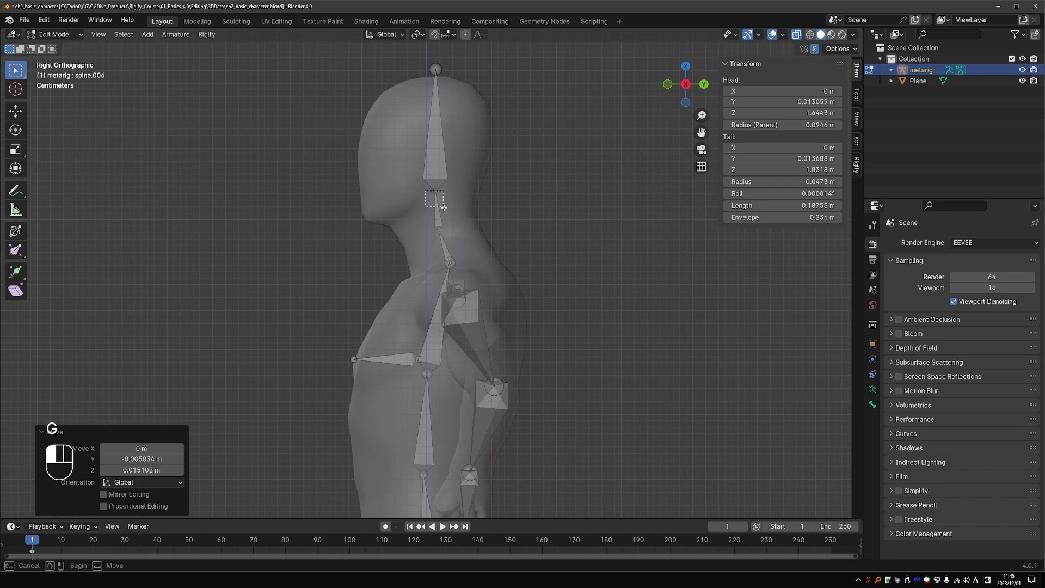
key("g")
left_click(430, 188)
Move the head bone's tip to the top of the skull, at about Y 0.012 m and Z 1.826 m
left_click_drag(430, 52, 447, 80)
key("g")
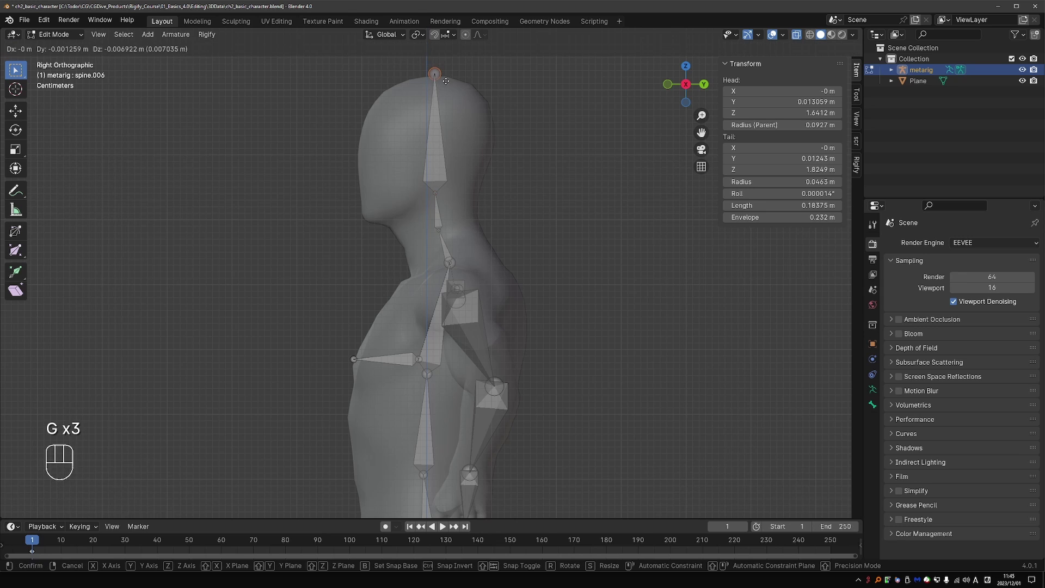
left_click(446, 85)
Reveal the hidden thigh bones and generate the Rigify control rig from the meta-rig
middle_click_drag(518, 174, 545, 316)
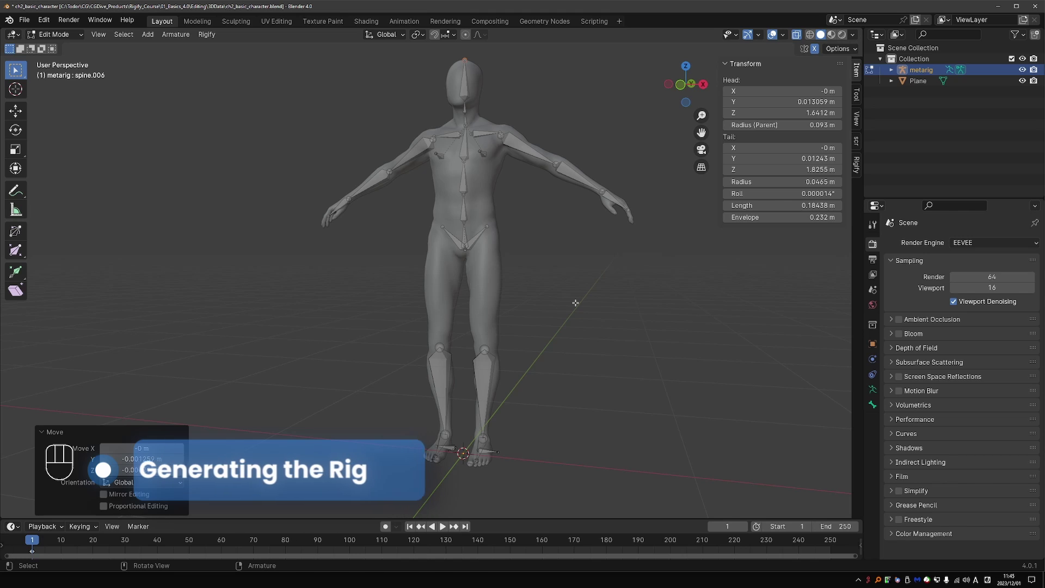
key("alt+h")
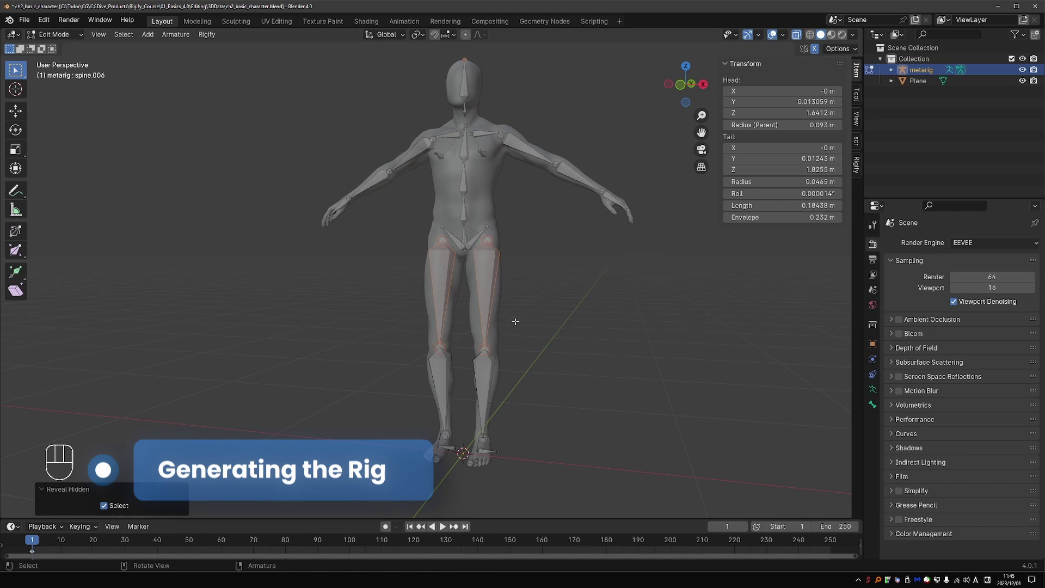
middle_click_drag(553, 350, 648, 368)
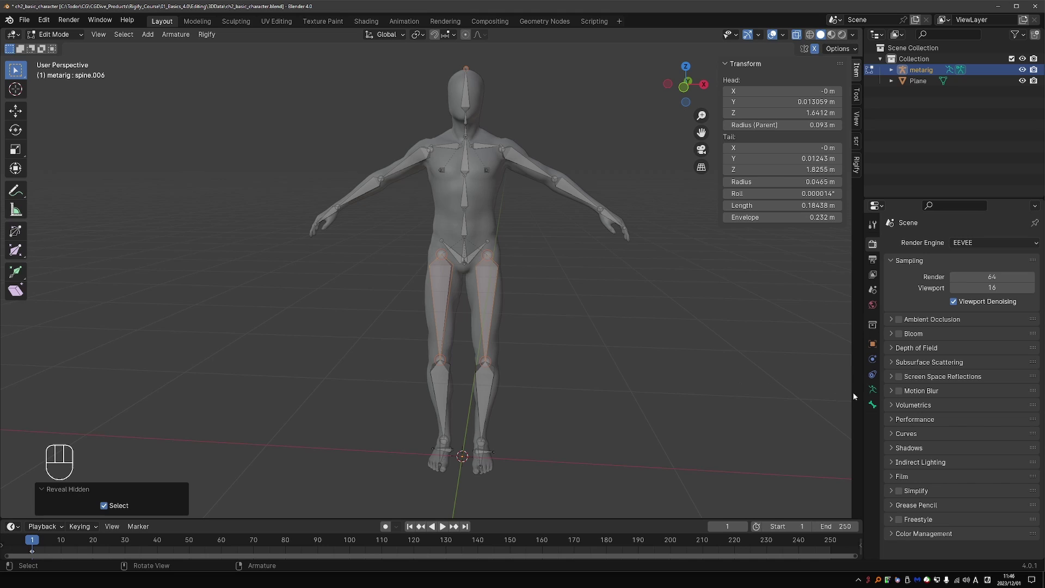
left_click(873, 390)
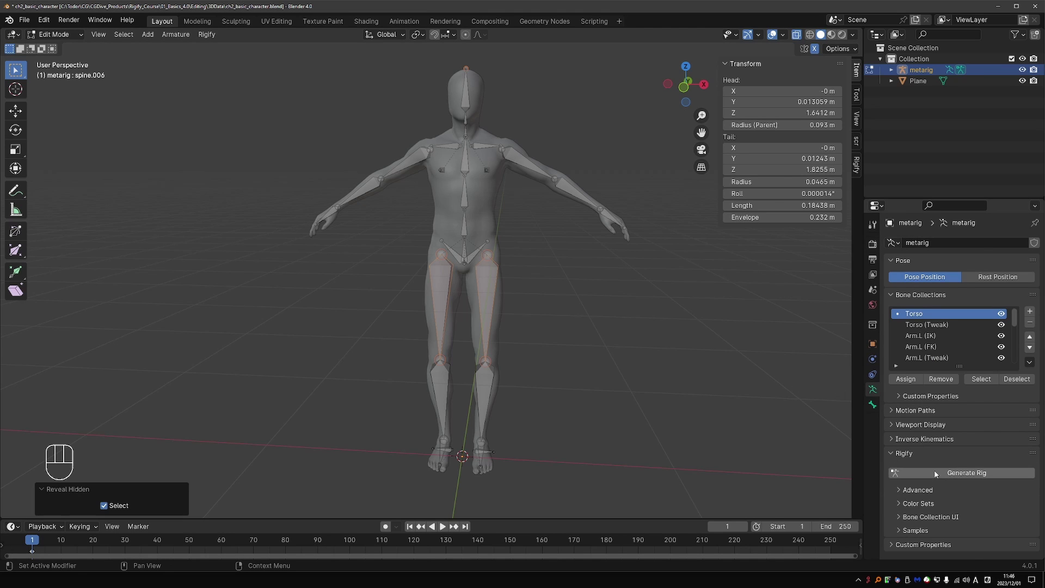
left_click(968, 473)
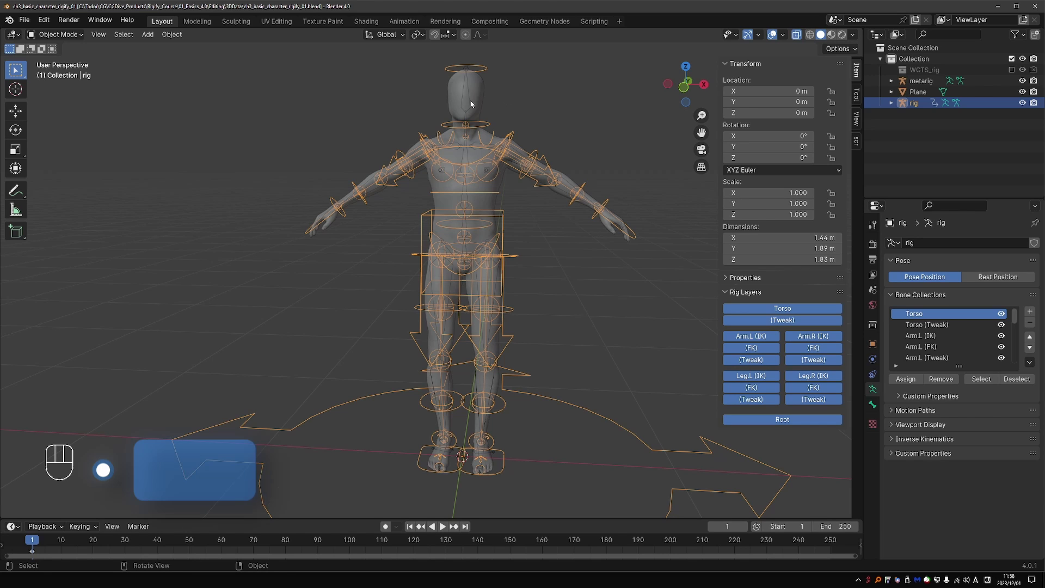
Parent the character mesh to the generated rig with automatic weights
left_click(486, 77)
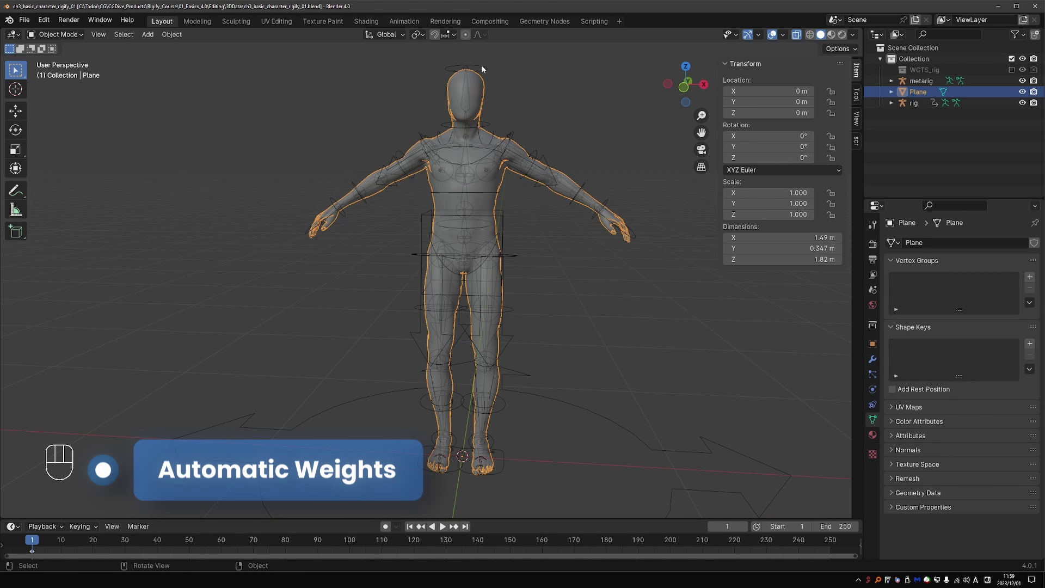
left_click(481, 71, "shift")
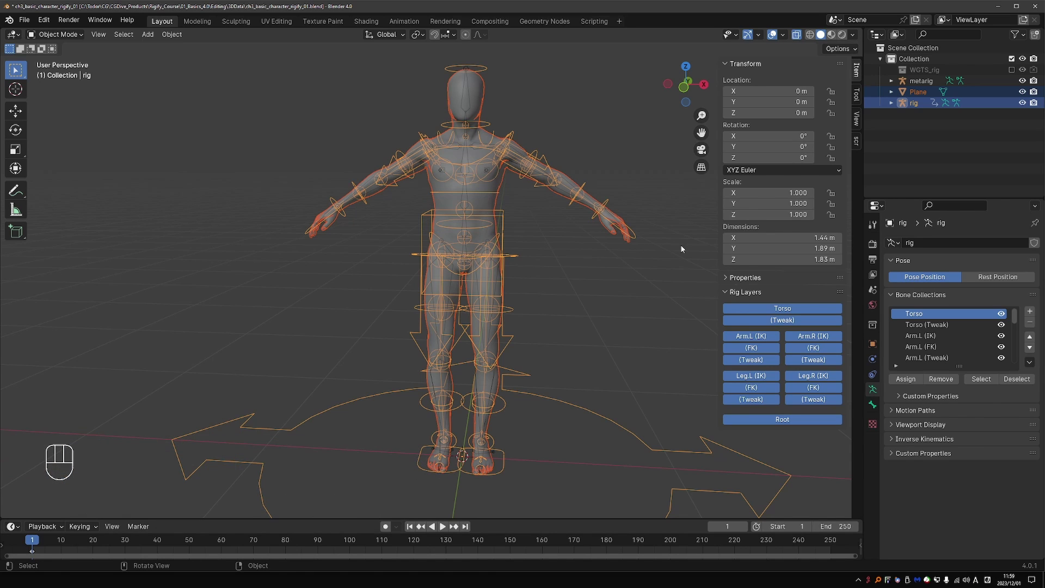
key("ctrl+p")
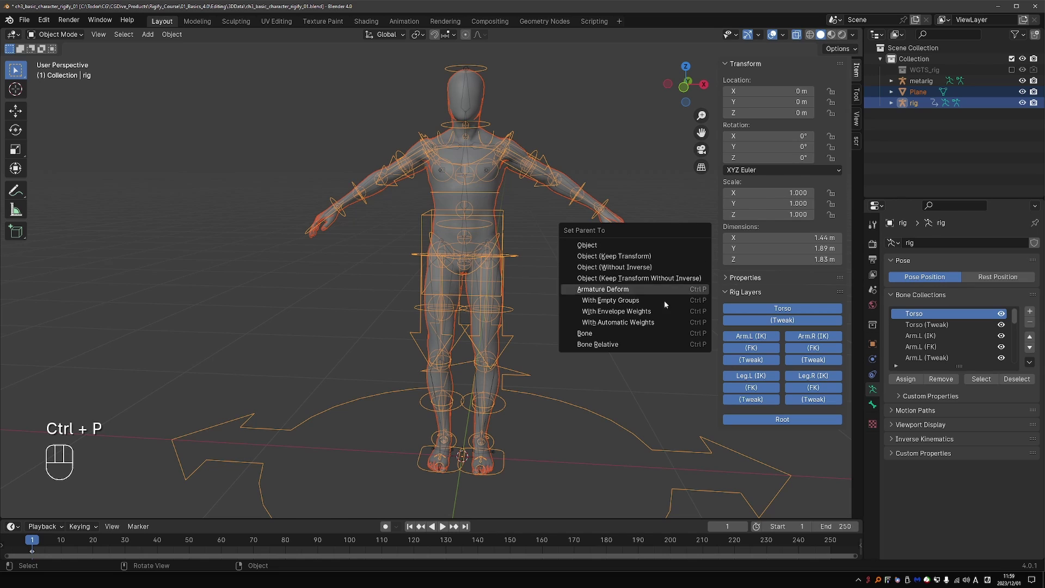
left_click(649, 323)
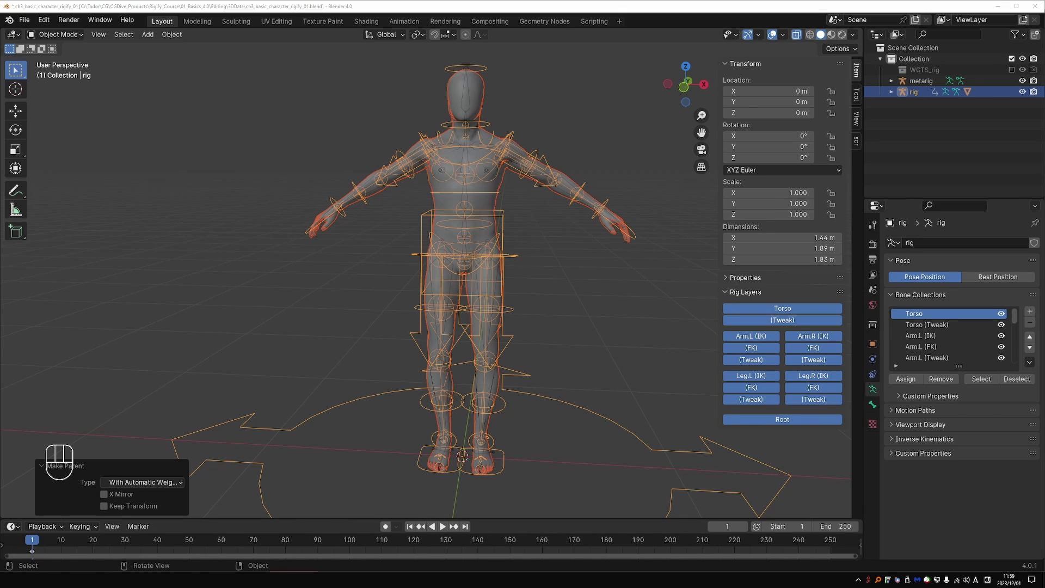
In Pose Mode, move and rotate the left hand IK control to about X -0.267 m, Y -0.063 m, Z -0.172 m
key("Tab")
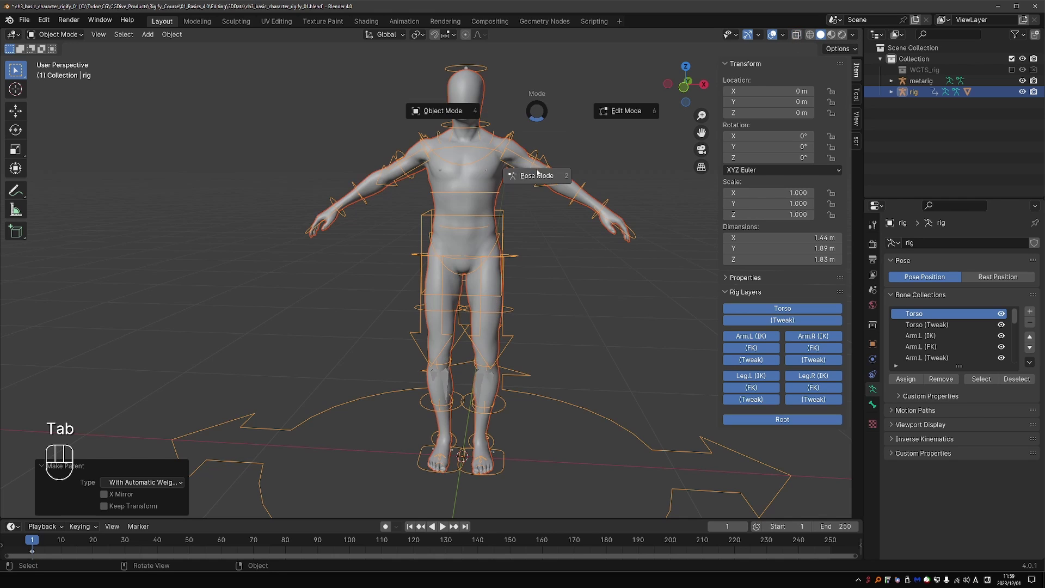
left_click(535, 204)
left_click(613, 231)
key("g")
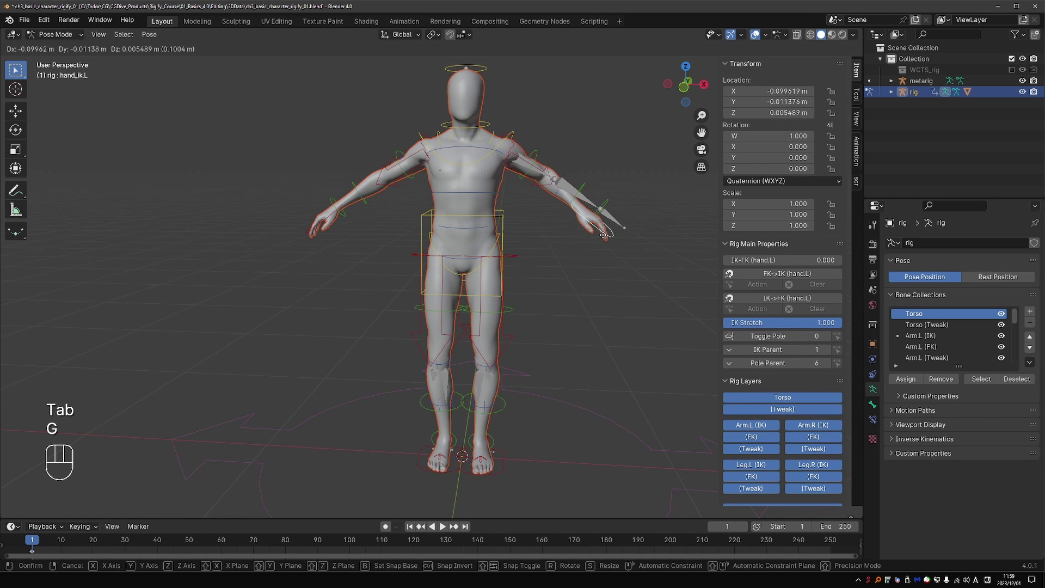
left_click(596, 248)
key("r")
left_click(539, 289)
key("g")
left_click(506, 321)
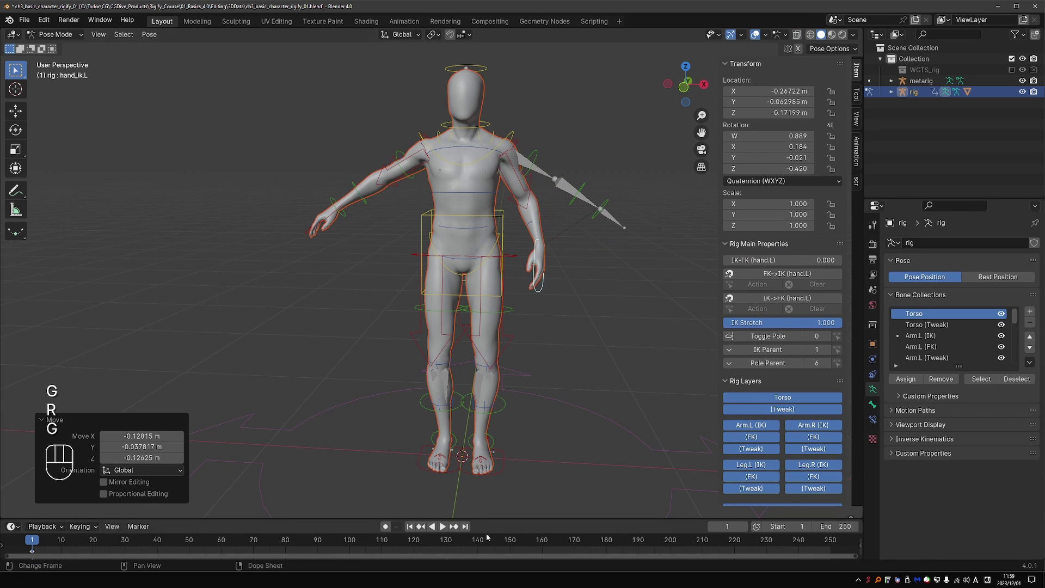
Move the left foot IK control to about X 0.18 m, Y 0.05 m, Z 0.17 m, rotate it outward, and return to Object Mode
left_click(503, 464)
key("g")
left_click(531, 436)
key("r")
key("r")
key("r")
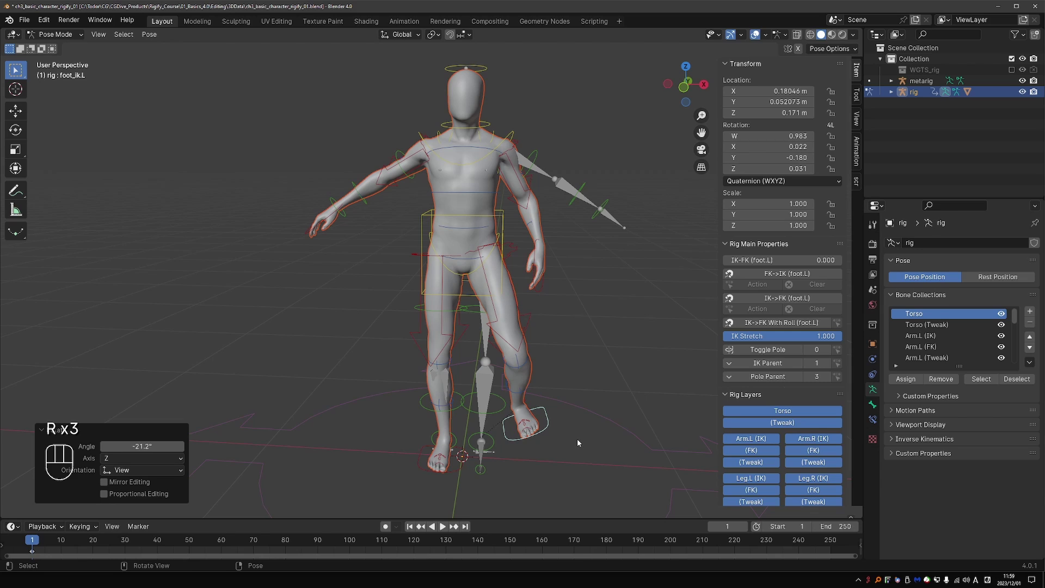
left_click(578, 439)
key("Tab")
left_click(402, 229)
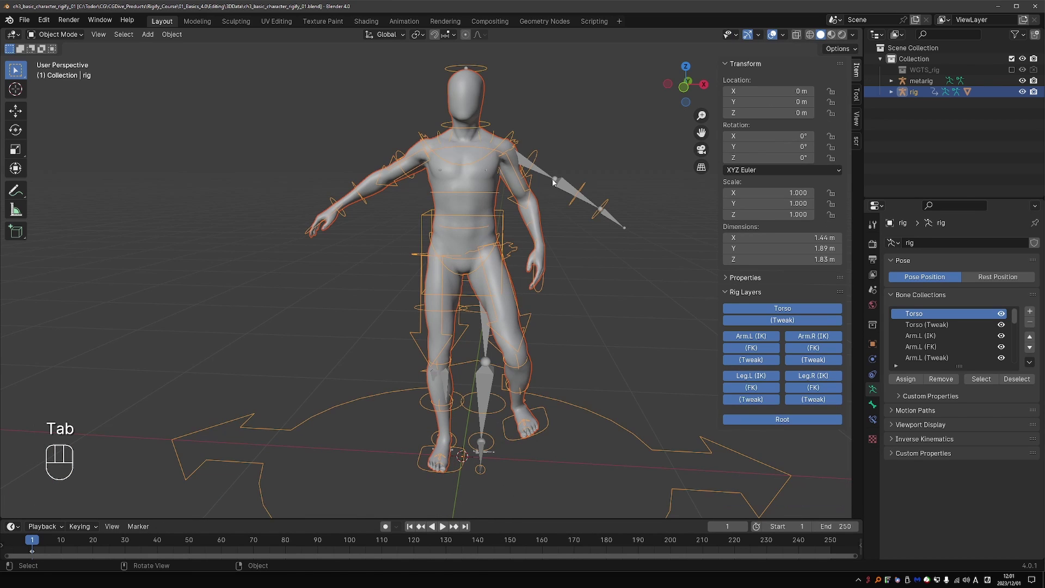
Select the meta-rig and open it in Edit Mode
left_click(554, 182)
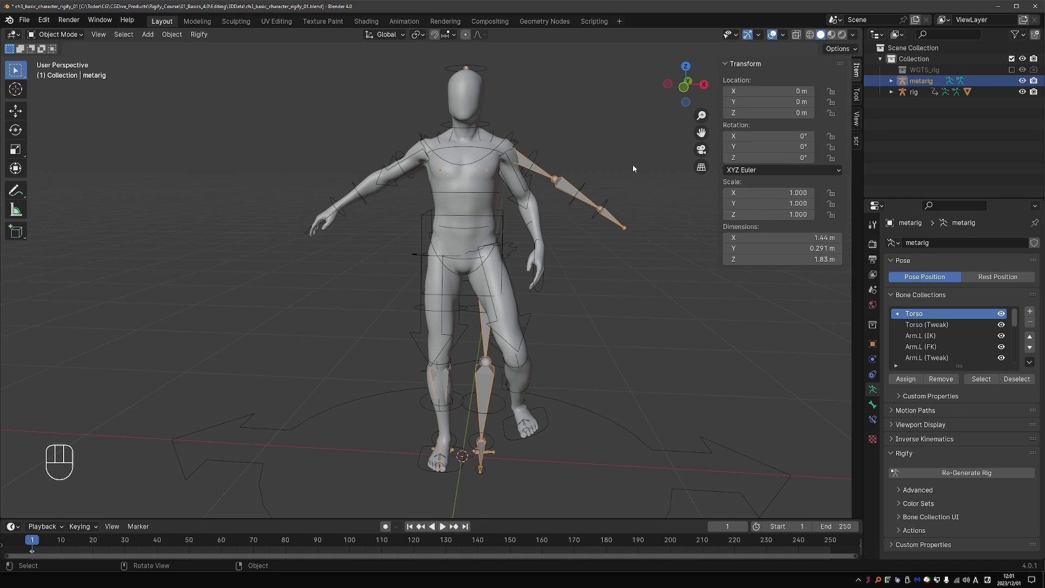
key("Tab")
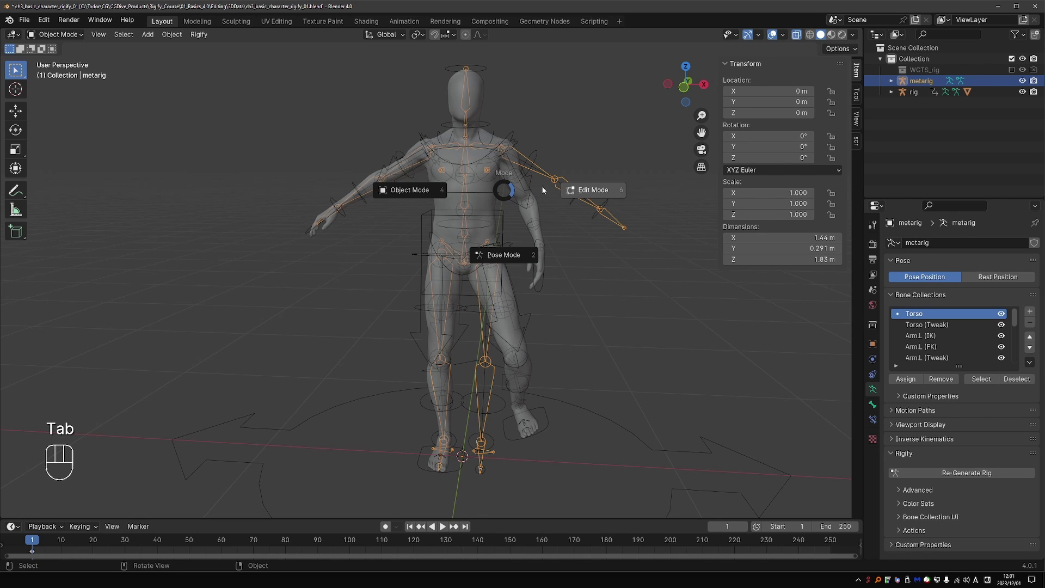
left_click(594, 190)
key("g")
key("g")
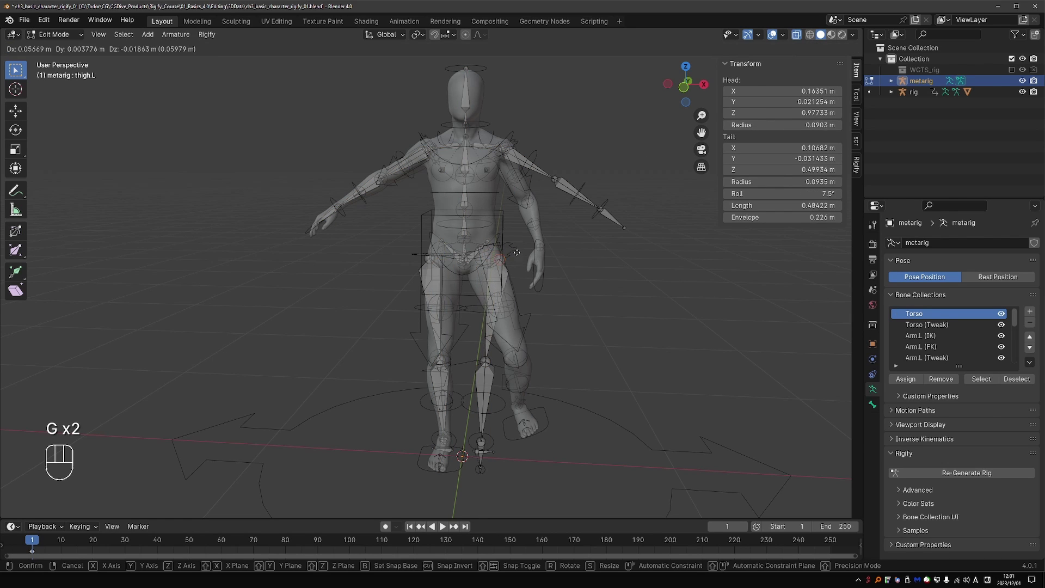
right_click(518, 252)
Move the base of the left upper arm bone about -0.011 m along X and 0.009 m along Z in the front view
left_click(506, 143)
key("g")
key("g")
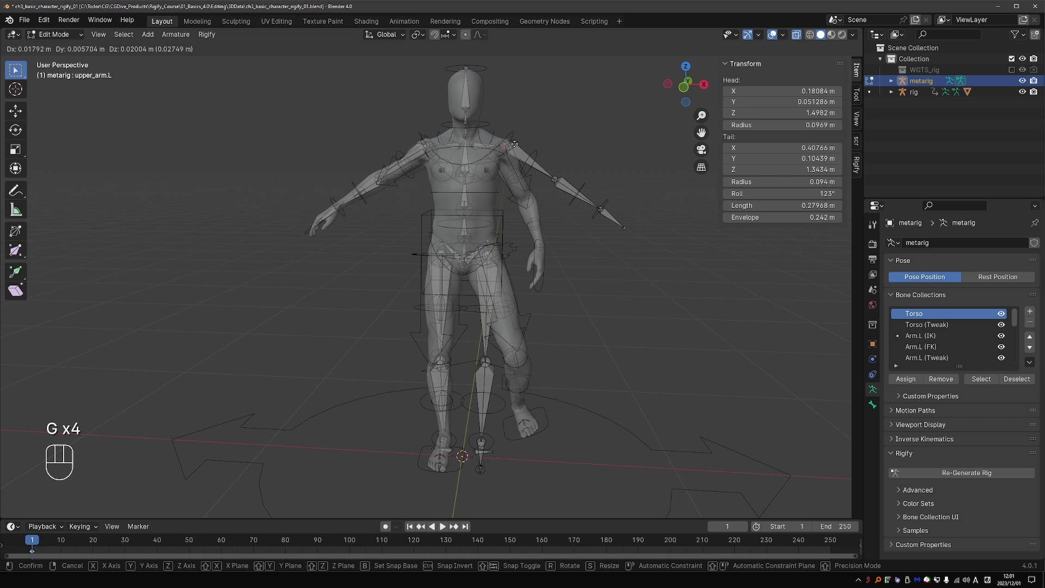
right_click(511, 151)
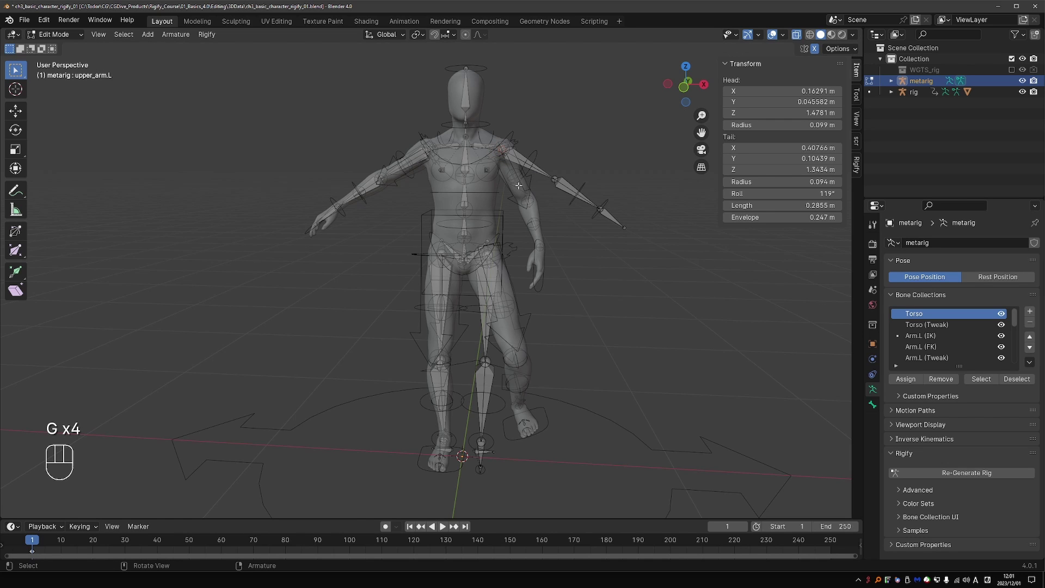
key("KP_1")
scroll(490, 147, "up", 3)
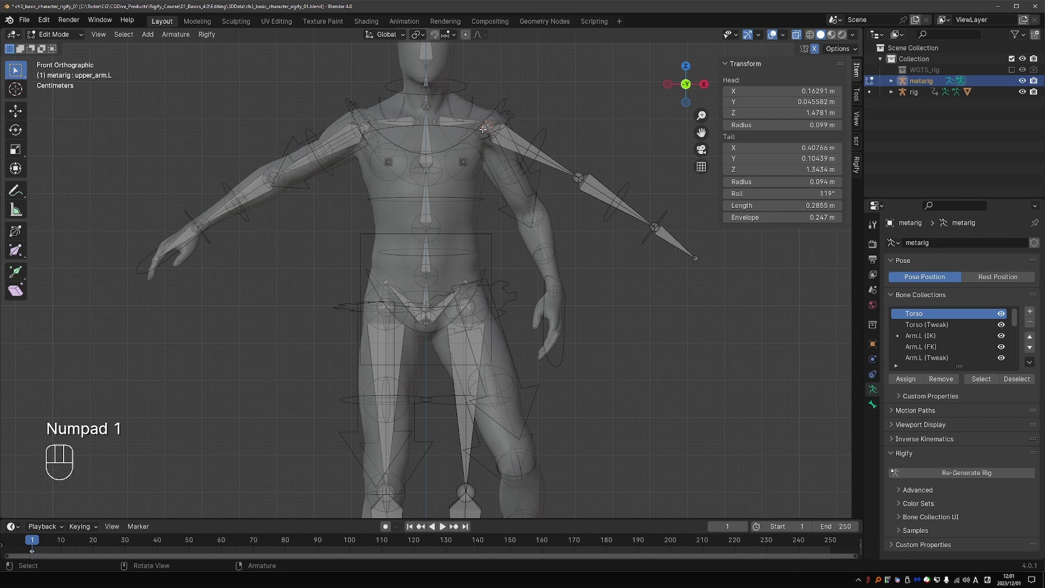
key("g")
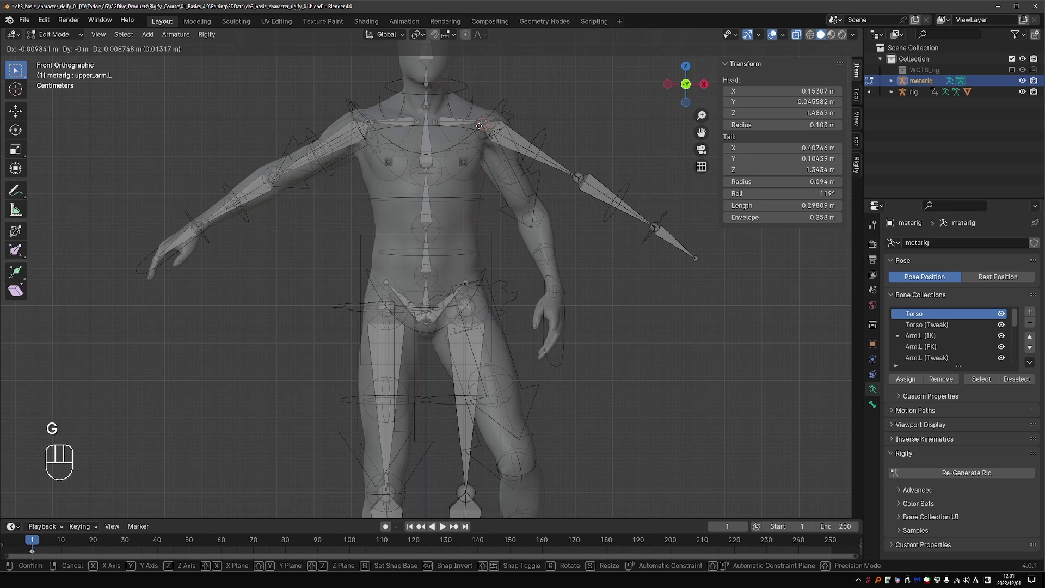
left_click(479, 126)
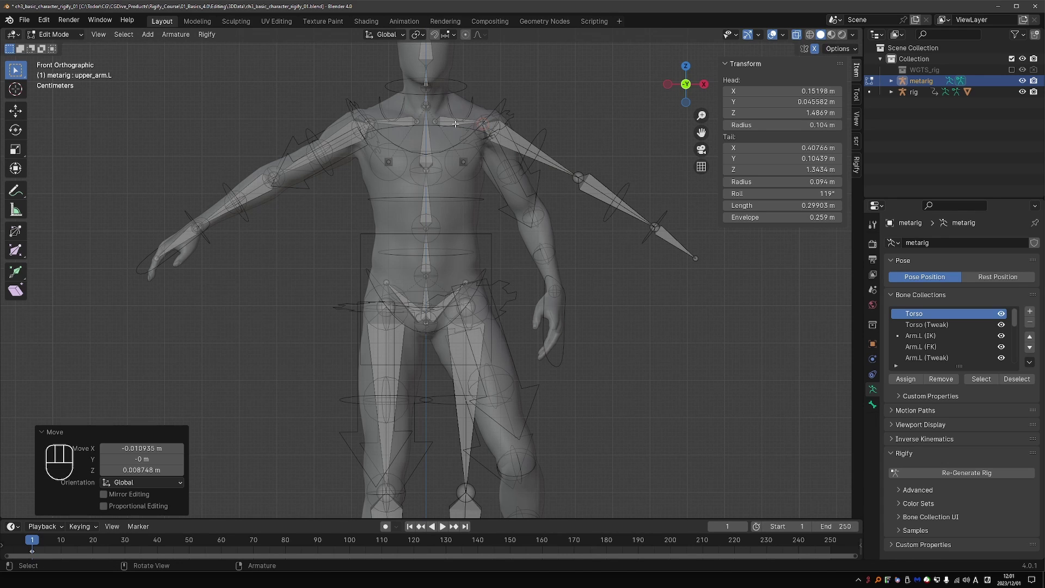
Scale the left shoulder bone by about 0.954 and raise it about 0.009 m along Z
left_click(455, 124)
key("s")
left_click(457, 124)
key("g")
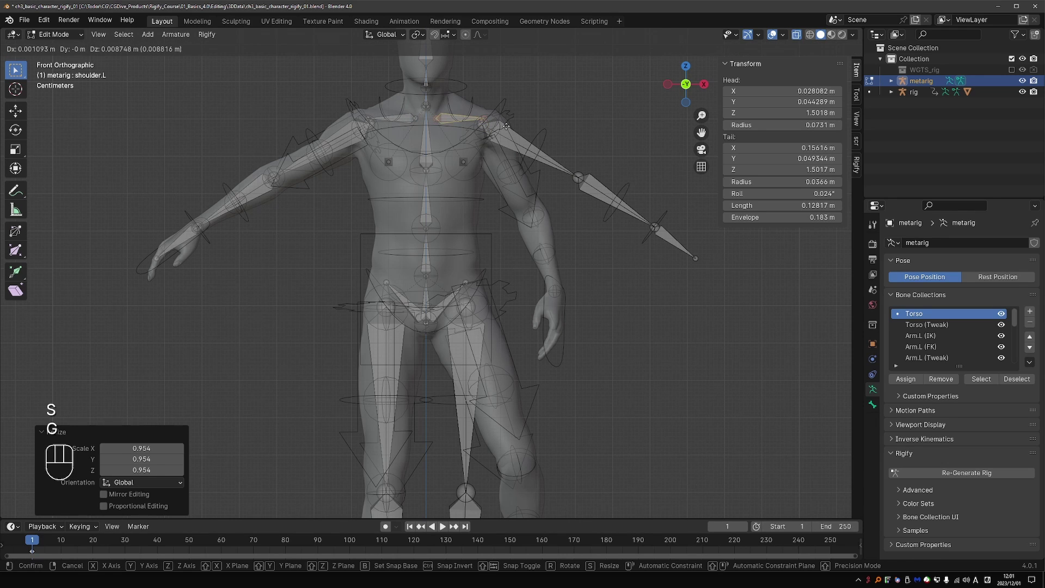
left_click(507, 126)
middle_click_drag(482, 304, 479, 242, "shift")
left_click(468, 242)
key("g")
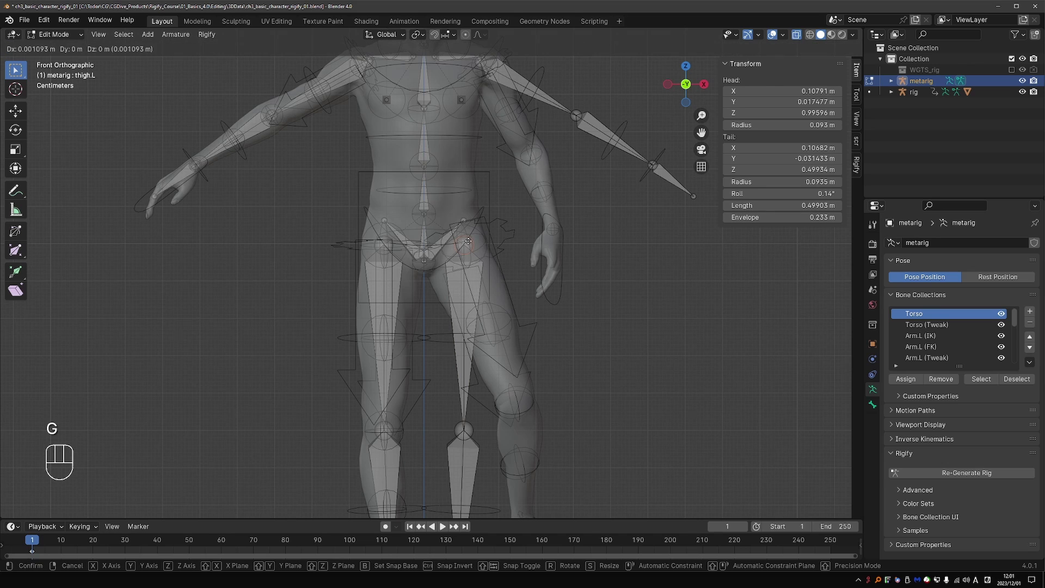
right_click(468, 241)
Move the right knee joint about -0.006 m along X and re-generate the rig from the meta-rig
scroll(456, 219, "down", 2)
left_click(406, 368)
key("g")
left_click(404, 368)
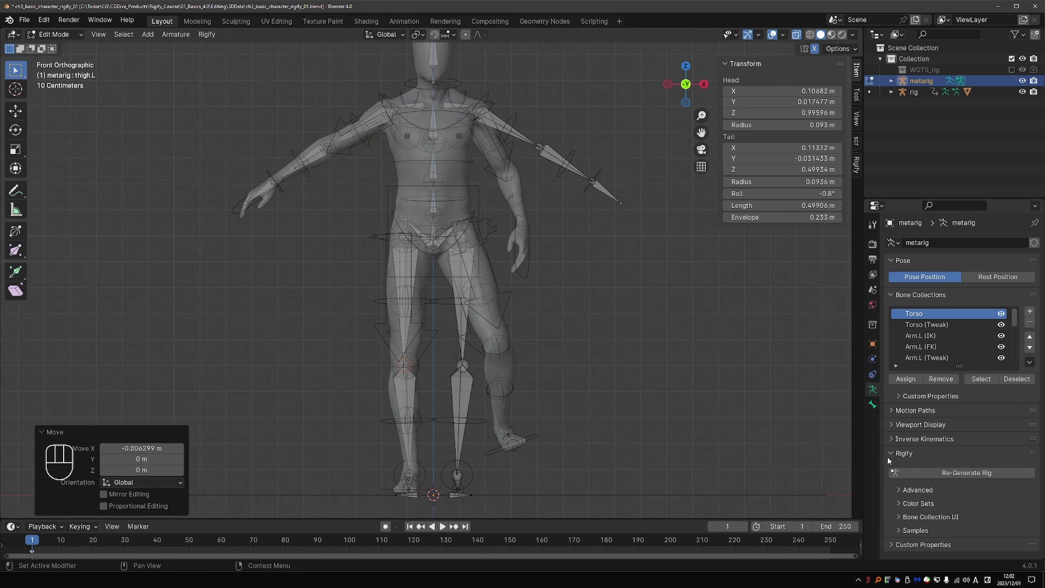
left_click(927, 472)
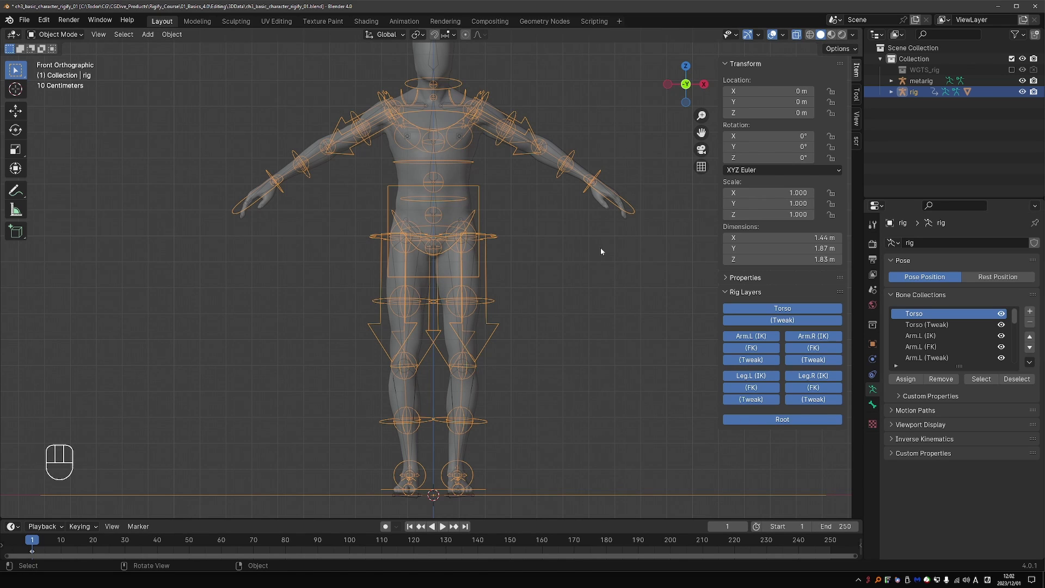
Reopen the meta-rig in Edit Mode and select the left arm bones down to the hand
left_click(492, 113)
left_click(492, 112)
key("Tab")
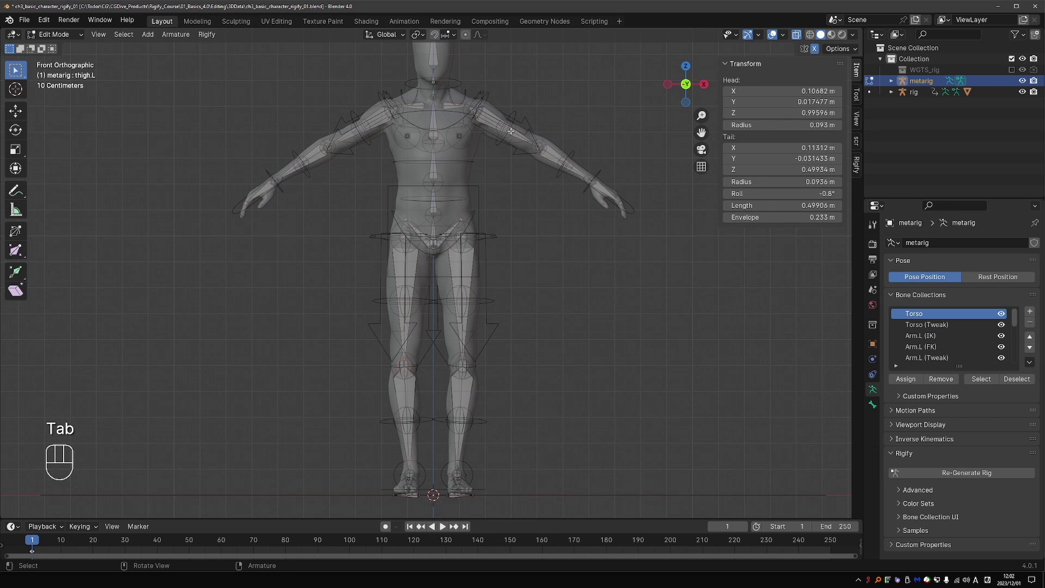
left_click(554, 158, "shift")
left_click(601, 195, "shift")
key("s")
left_click(600, 230)
key("g")
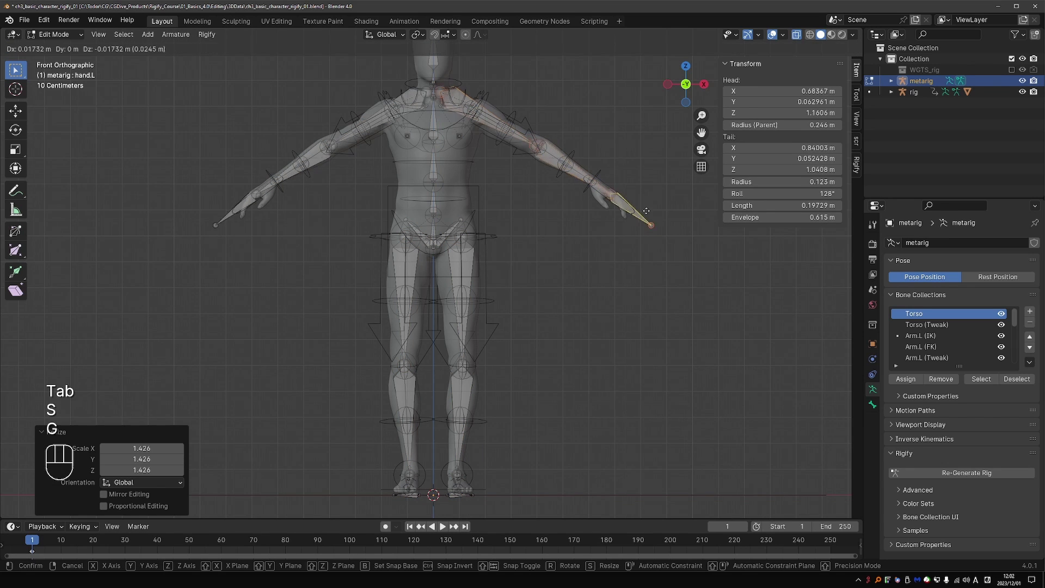
left_click(639, 257)
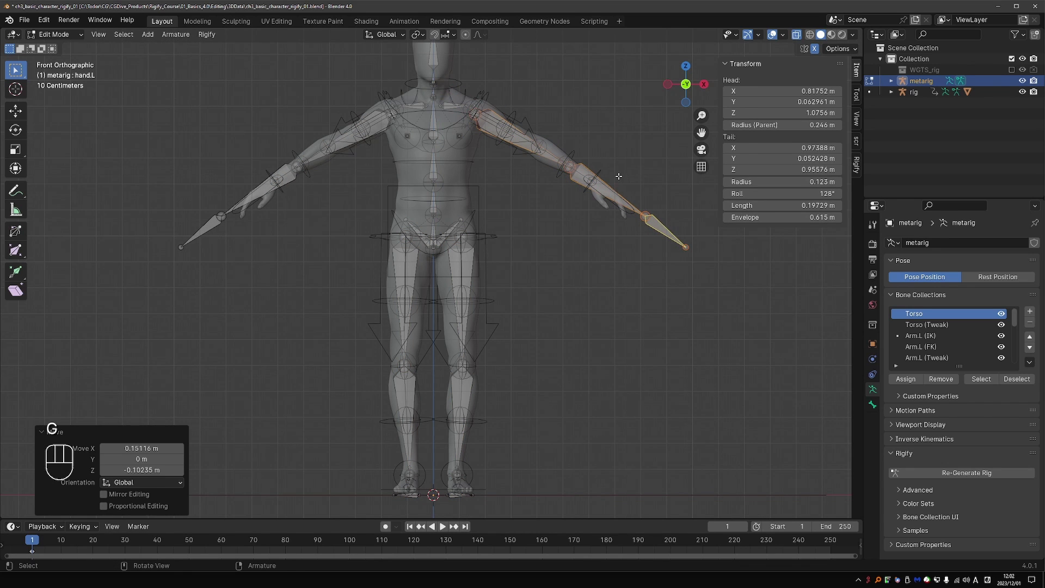
key("ctrl+z")
key("ctrl+z")
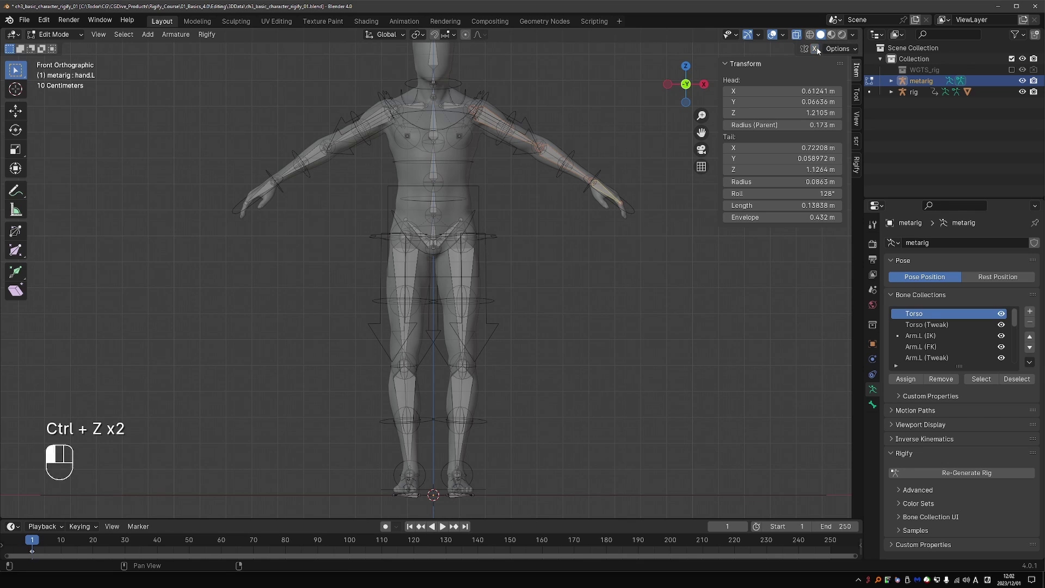
With X-axis mirroring off, scale the selected left arm bones by about 1.193 and move them about 0.091 m along X and -0.058 m along Z
key("s")
left_click(656, 233)
key("g")
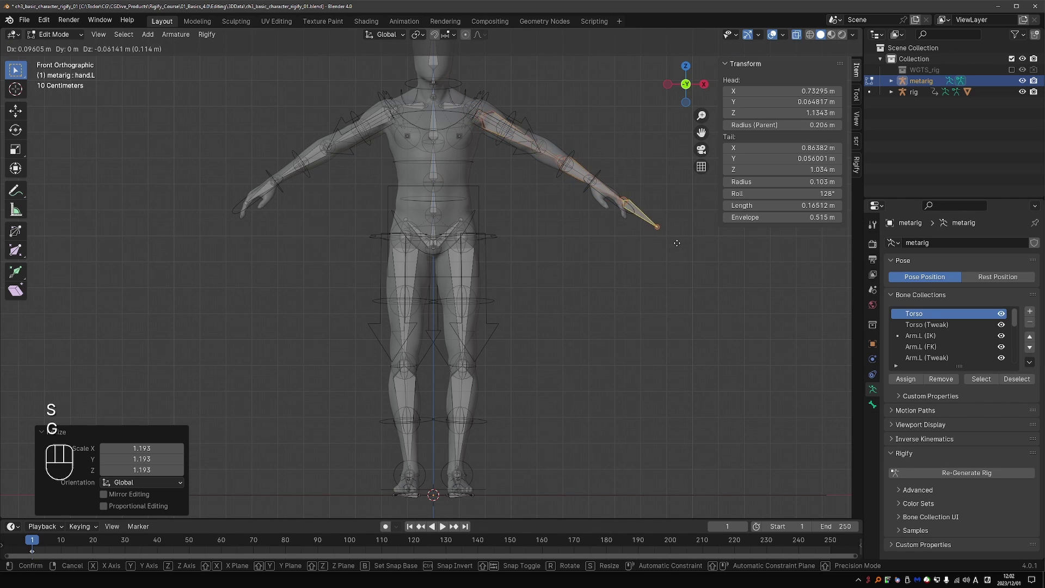
left_click(676, 243)
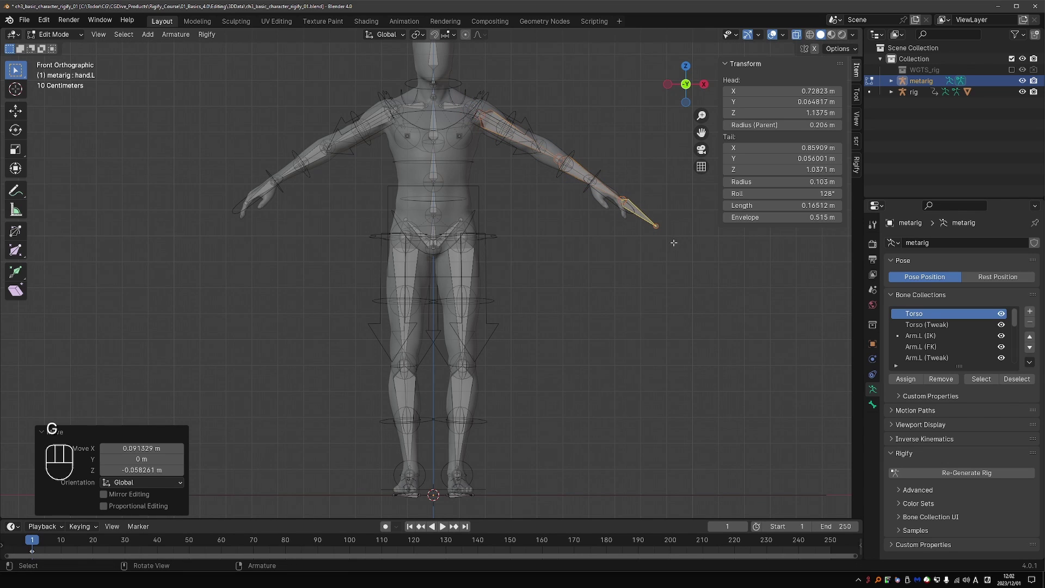
Re-generate the rig and, in Pose Mode, move the left hand IK control to about X -0.233 m, Y -0.074 m, Z 0.005 m
left_click(959, 473)
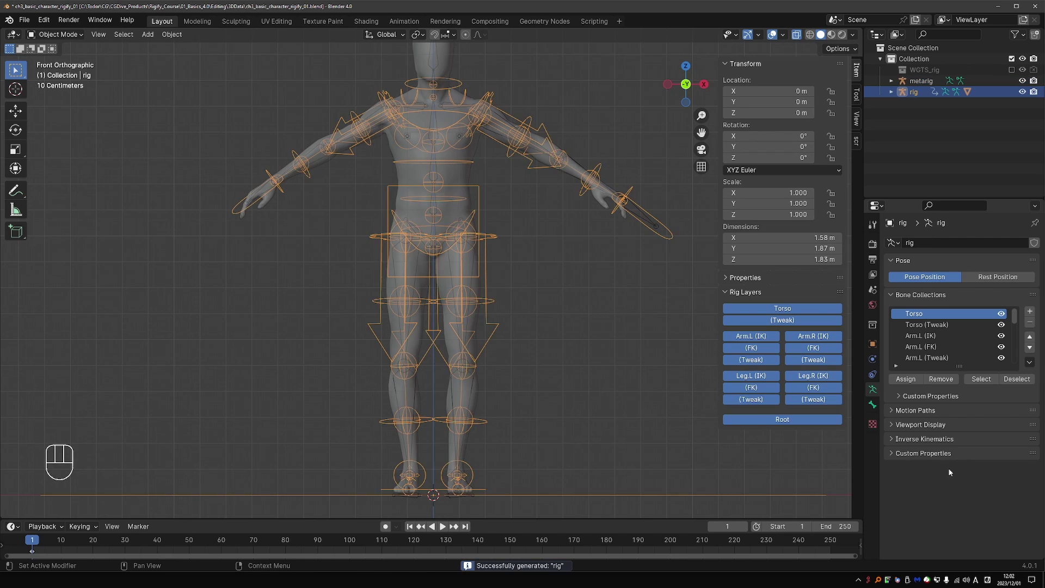
mouse_move(544, 245)
middle_mouse_down()
mouse_move(568, 264)
mouse_move(571, 286)
mouse_move(547, 242)
middle_mouse_up()
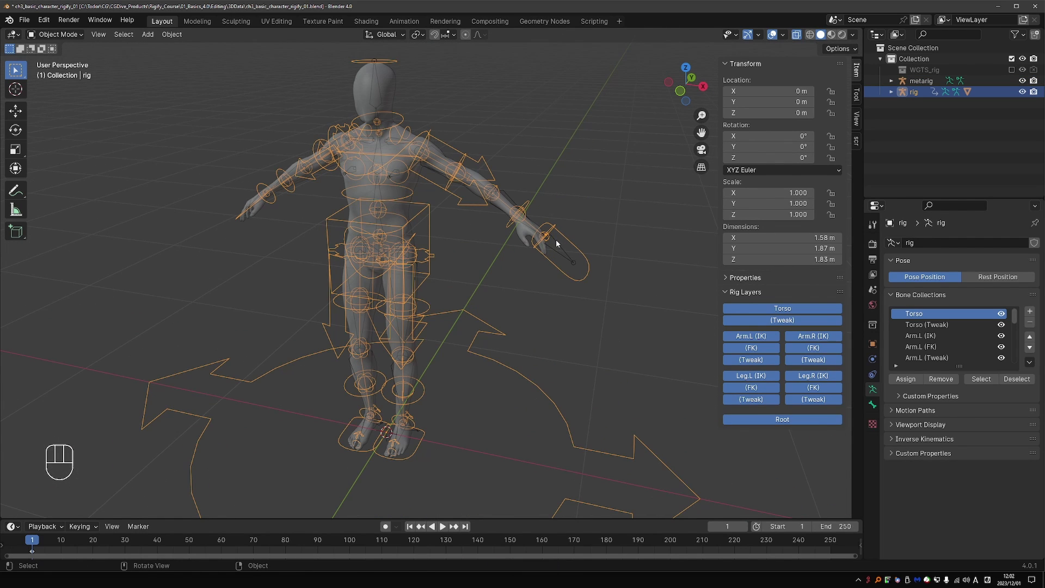
key("Tab")
left_click(567, 273)
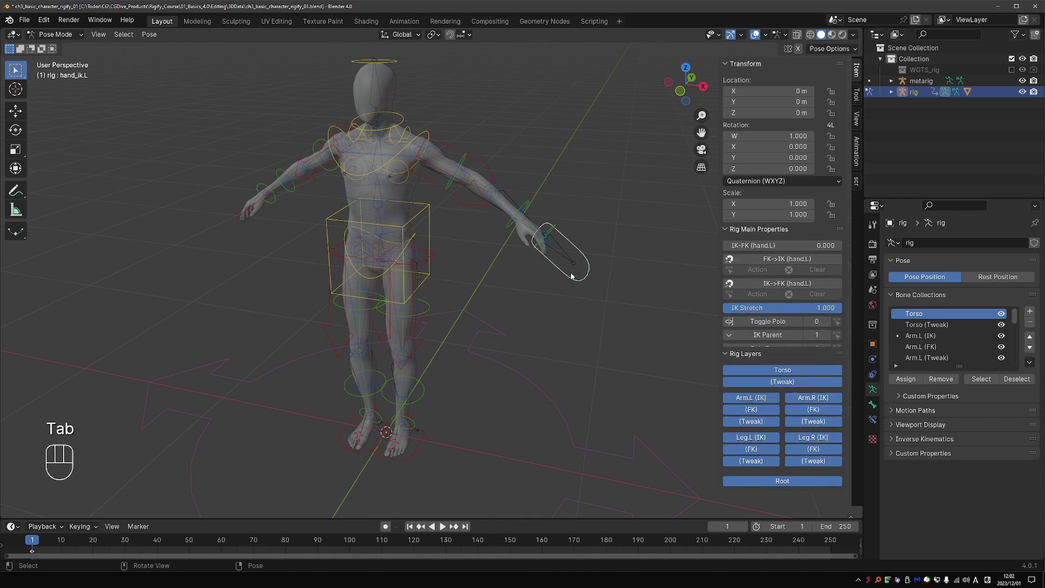
key("g")
left_click(537, 276)
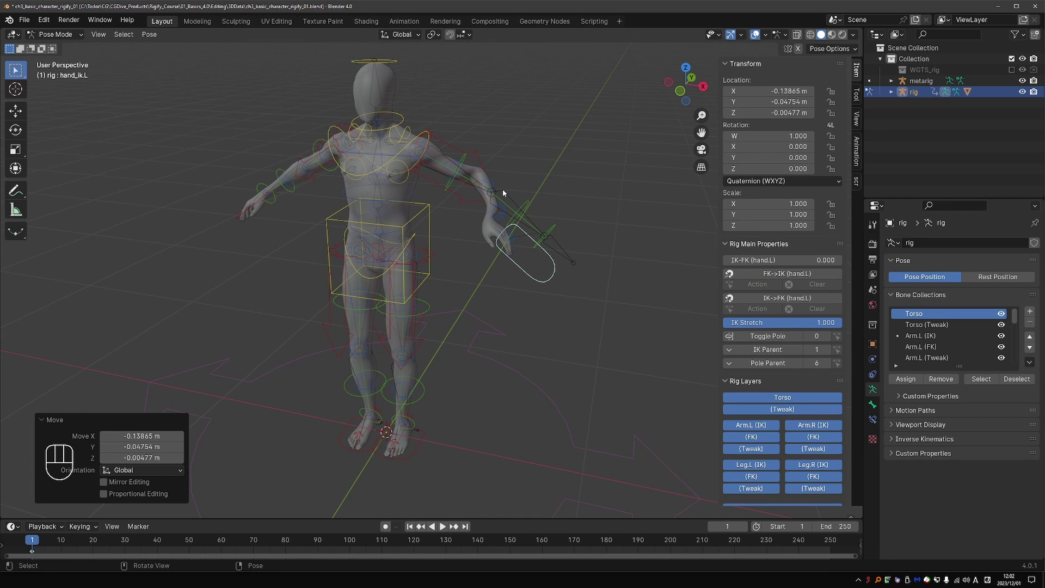
key("g")
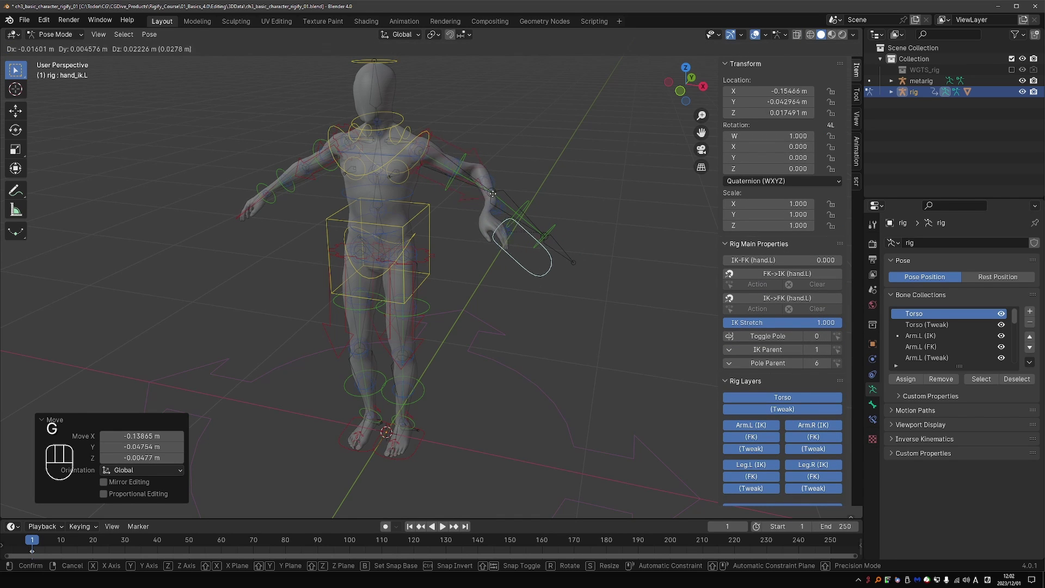
left_click(472, 197)
scroll(462, 200, "up", 2)
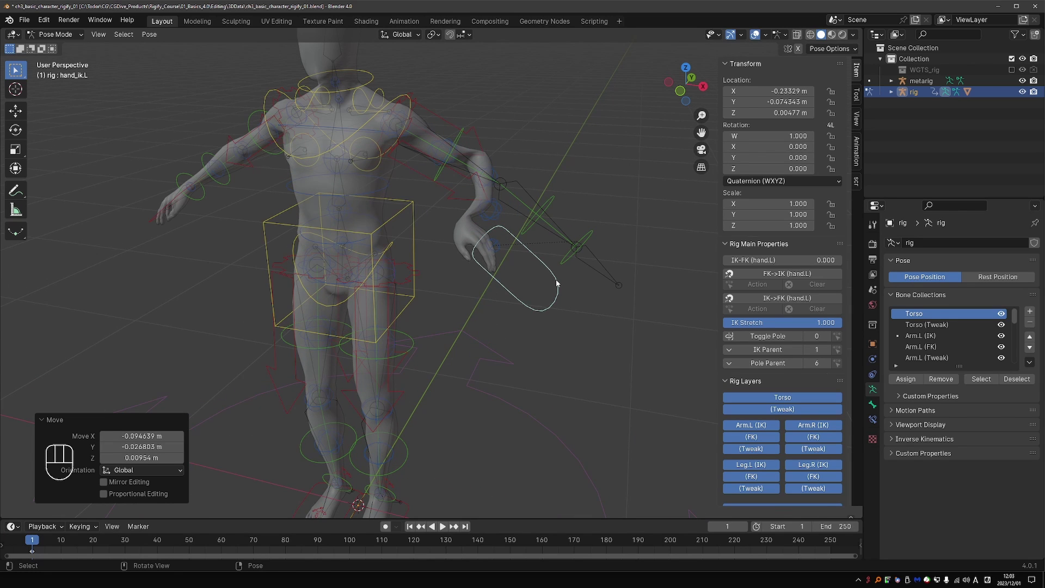
Save the file, undo the left hand pose, rig re-generation and left arm bone edits, and return the meta-rig to Object Mode
key("ctrl+s")
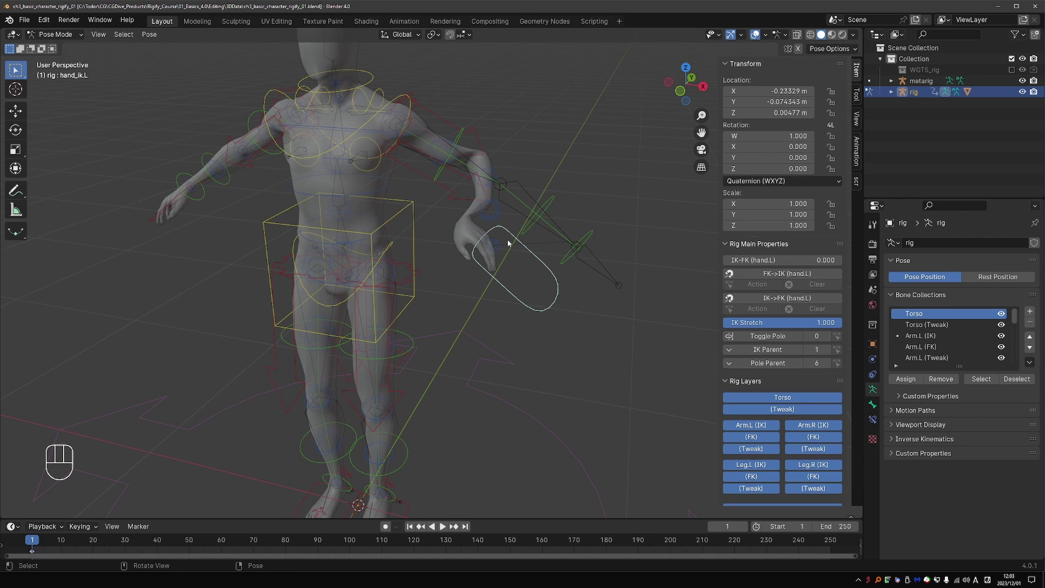
key("ctrl+z")
key("ctrl+z")
key("ctrl+z")
key("ctrl+z")
key("ctrl+z")
key("ctrl+z")
key("ctrl+z")
key("ctrl+z")
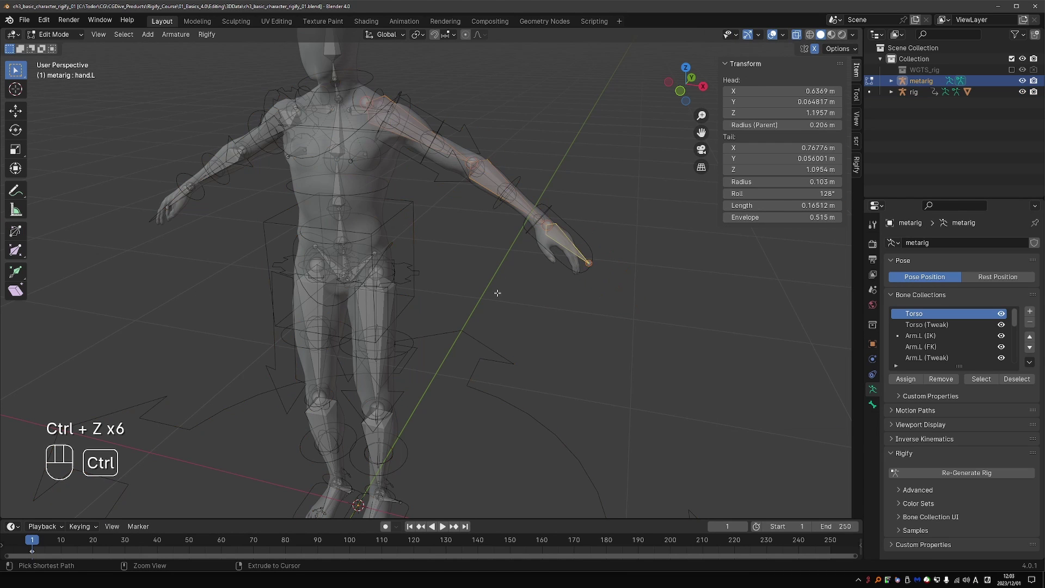
key("ctrl+z")
key("ctrl+z")
key("Tab")
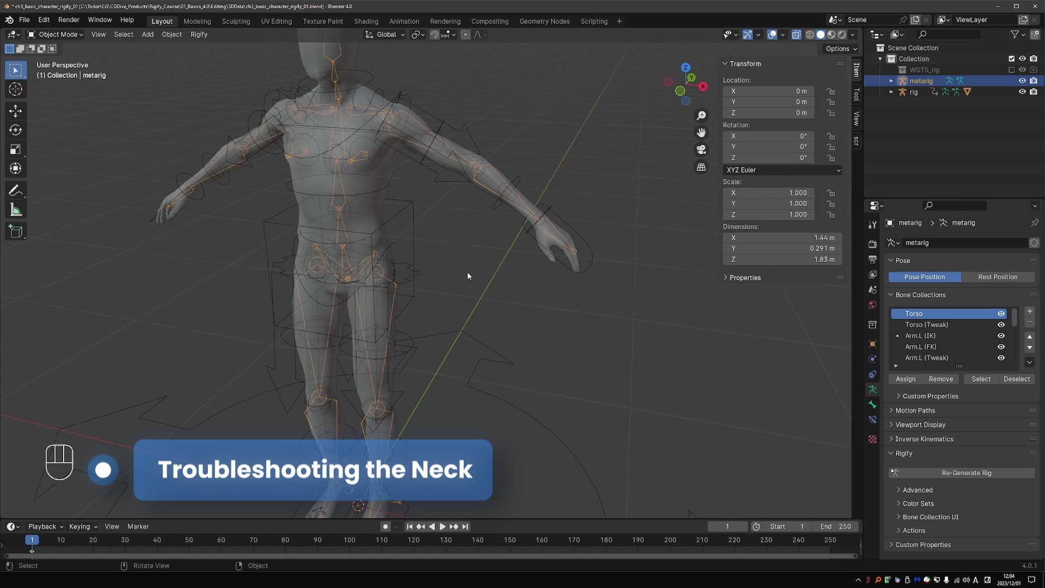
Isolate the meta-rig in Local View and, in Edit Mode, select the tail of the chest bone spine.003 at the neck base
middle_click_drag(331, 139, 340, 211, "shift")
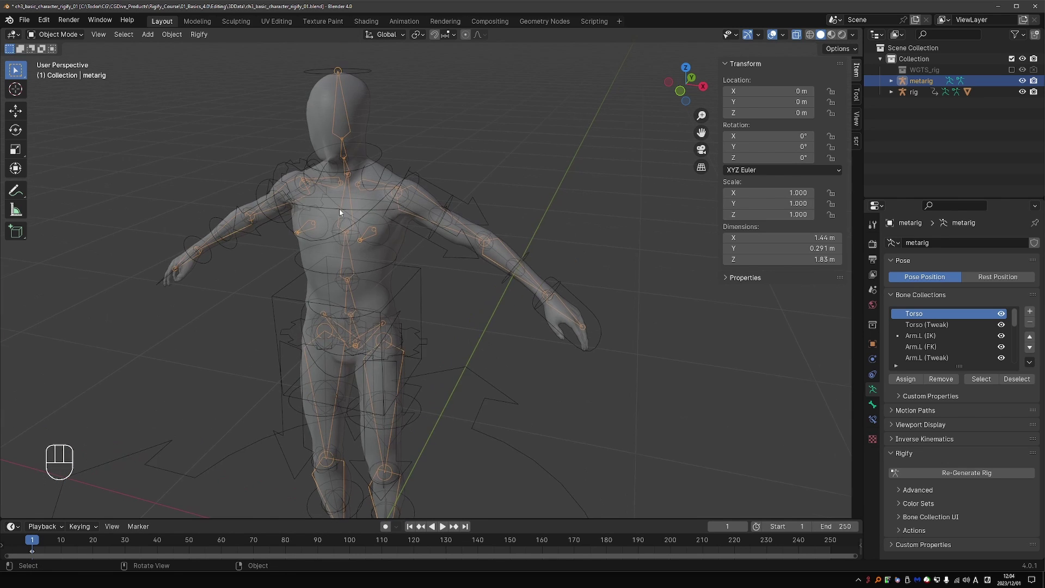
scroll(340, 211, "up", 3)
key("Tab")
key("KP_Divide")
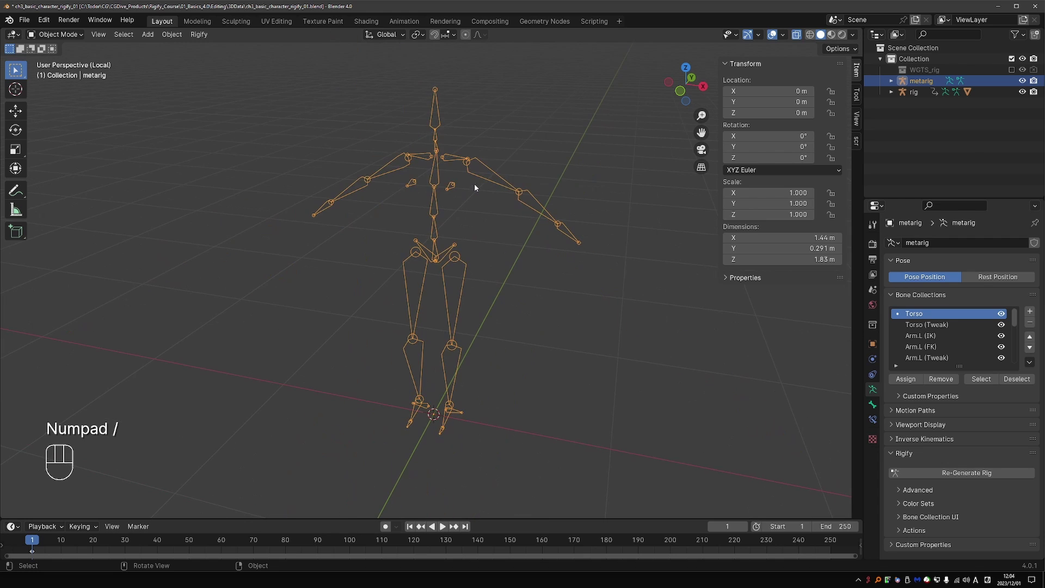
key("Tab")
scroll(508, 150, "up", 7)
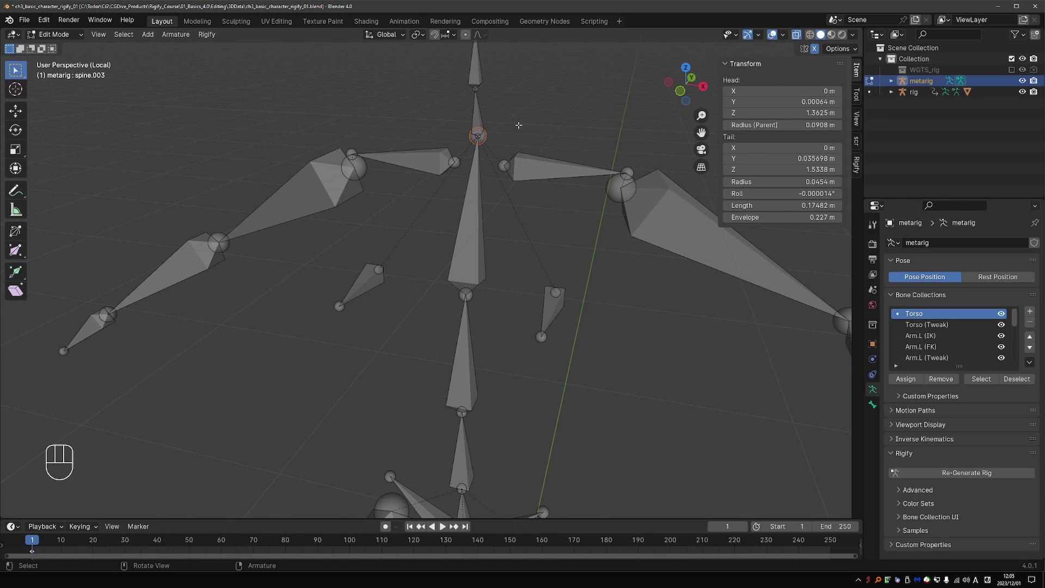
Select the head of neck bone spine.004 and move it off the chest bone by about X -0.008 m, Y 0.004 m, Z 0.014 m
key("g")
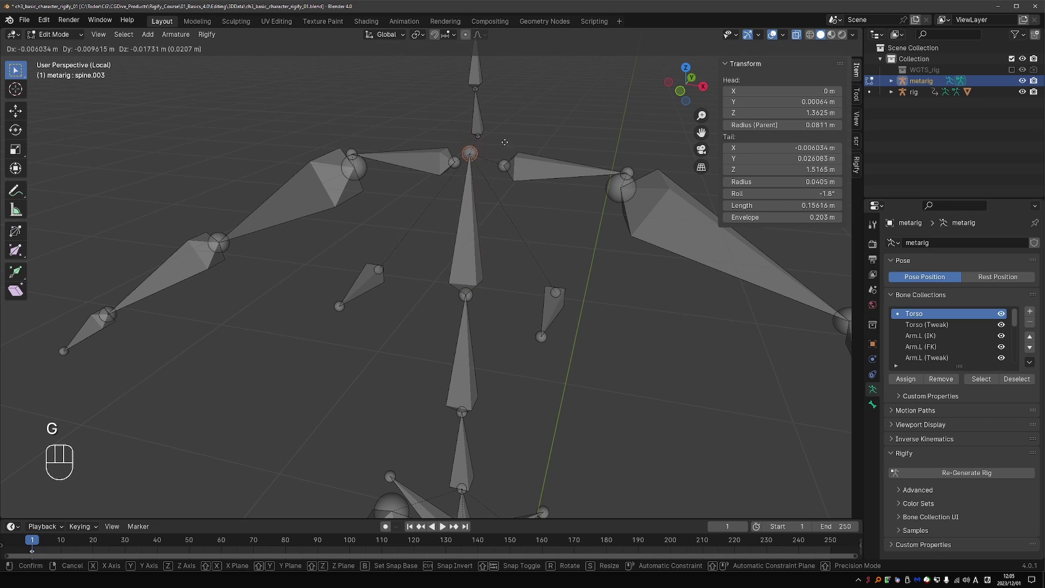
right_click(498, 150)
left_click(479, 129)
key("g")
right_click(491, 150)
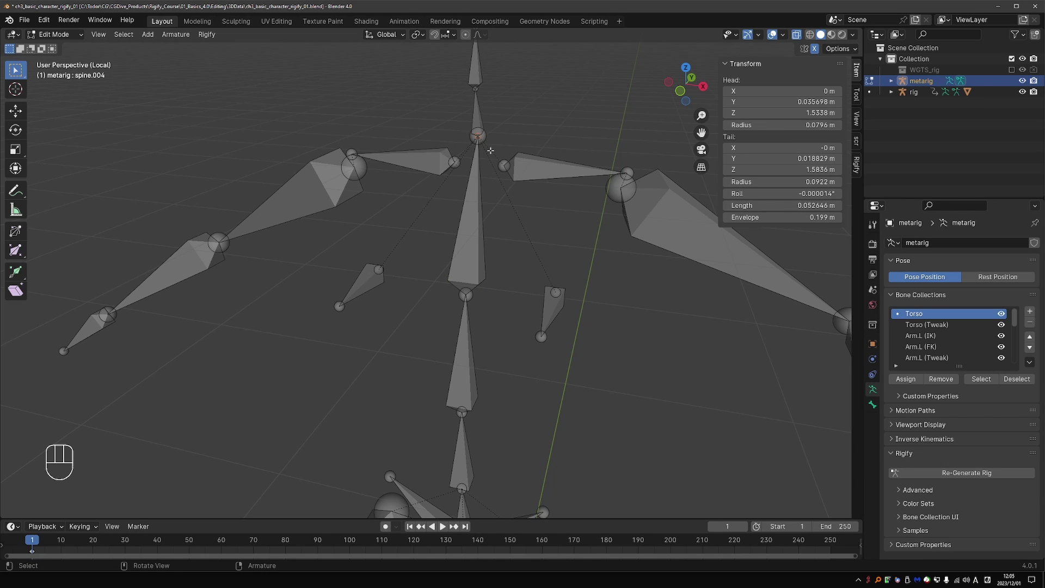
key("g")
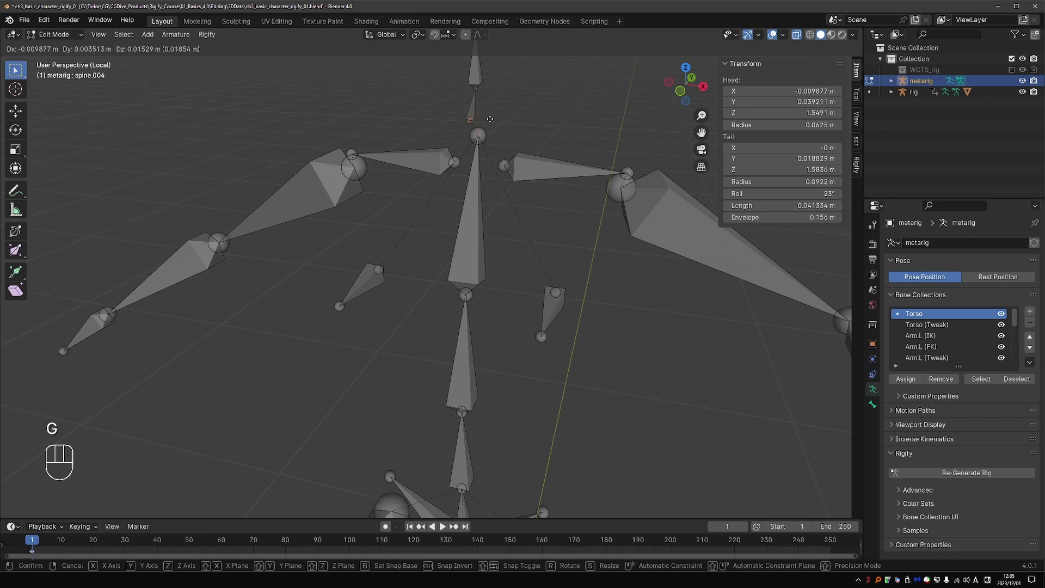
left_click(502, 170)
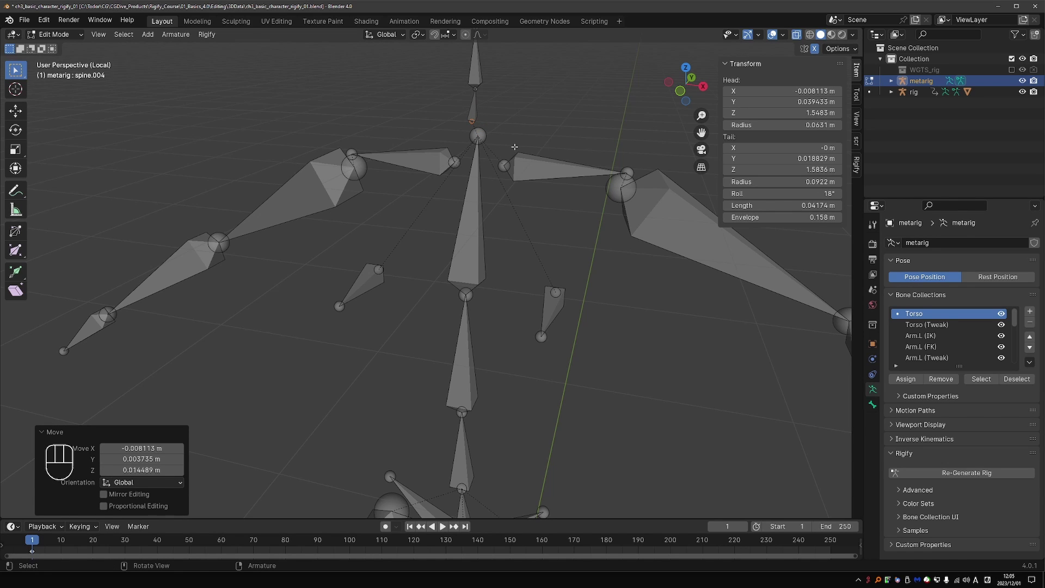
Set the snap target to Vertex and snap the head of spine.004 back onto the tail of spine.003
left_click(451, 37)
left_click(427, 102)
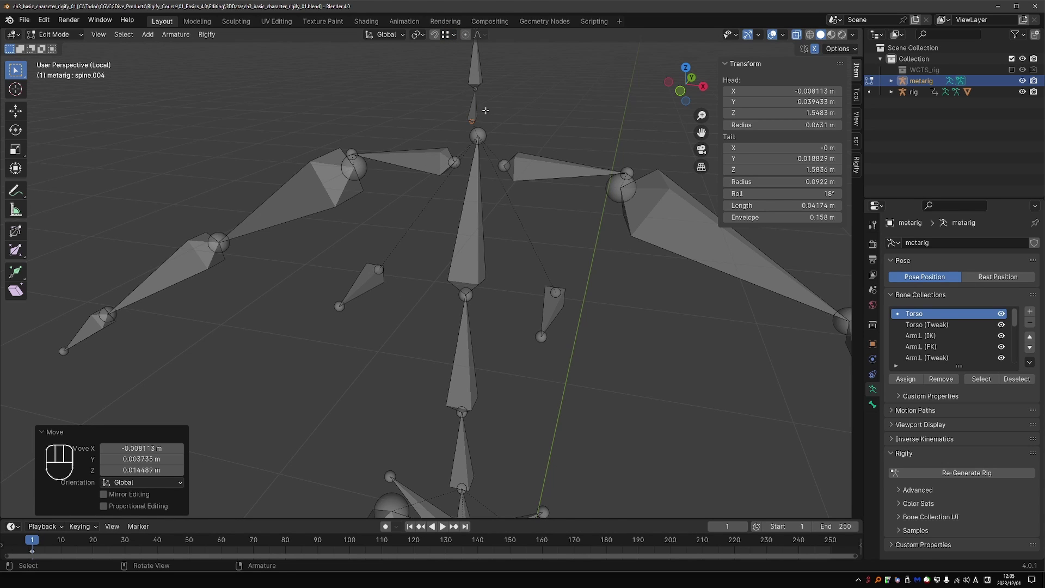
key("g")
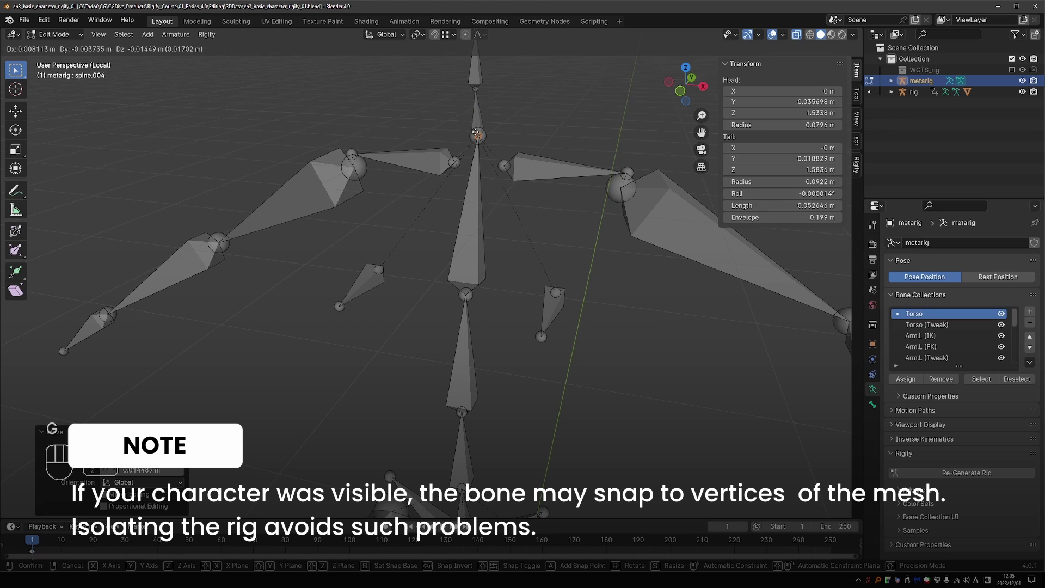
left_click(479, 136)
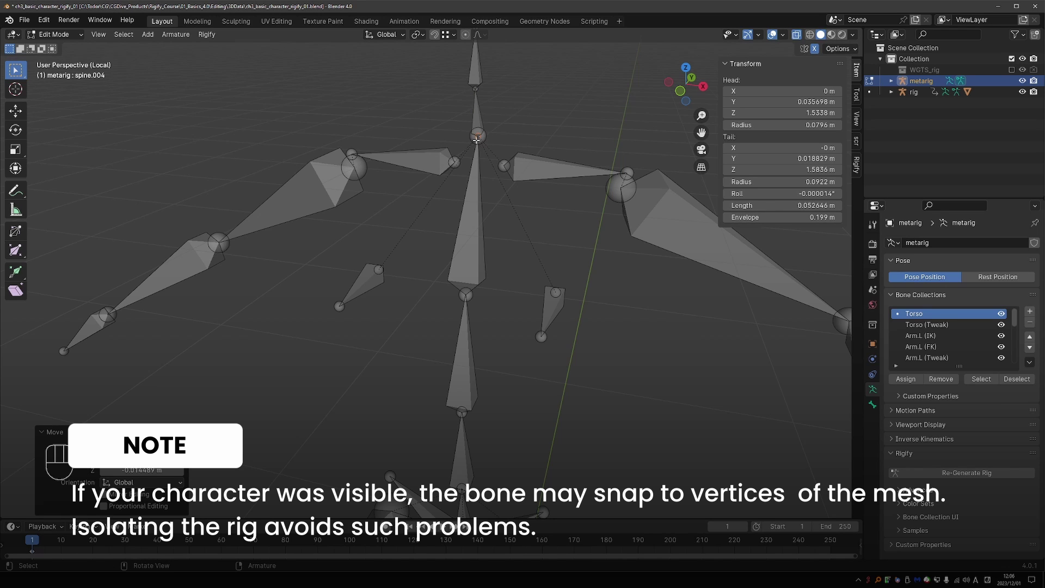
Move the head of spine.004 away by about X -0.015 m, Y 0.005 m, Z 0.022 m and return it to the chest bone with snapping enabled
key("g")
left_click(436, 36)
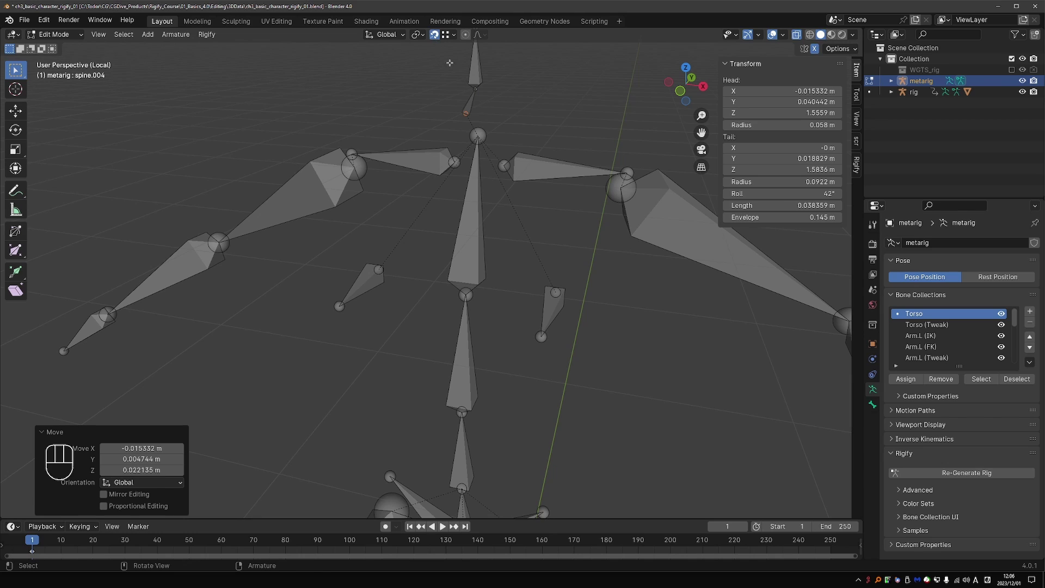
key("g")
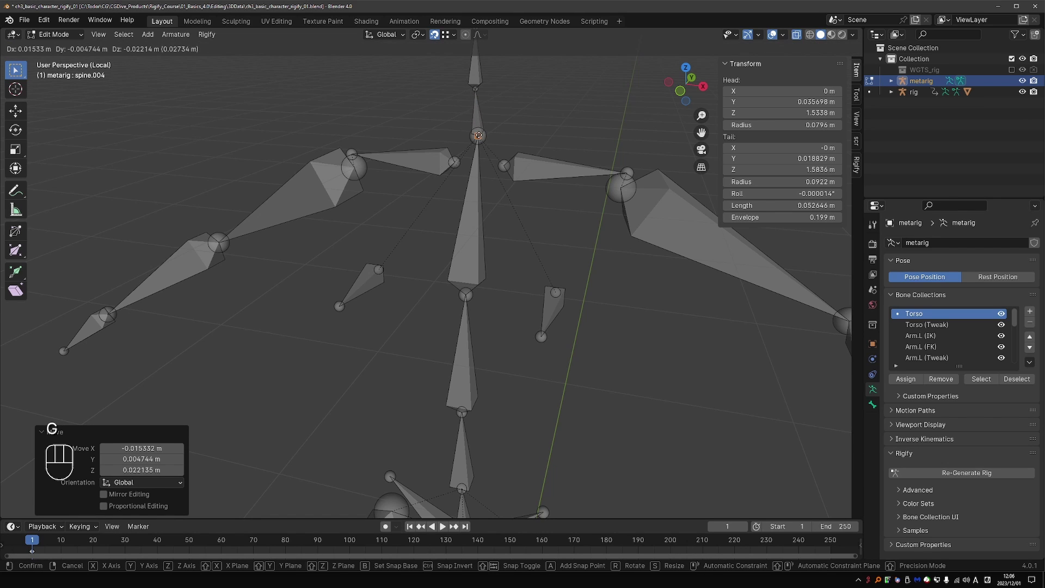
left_click(508, 172)
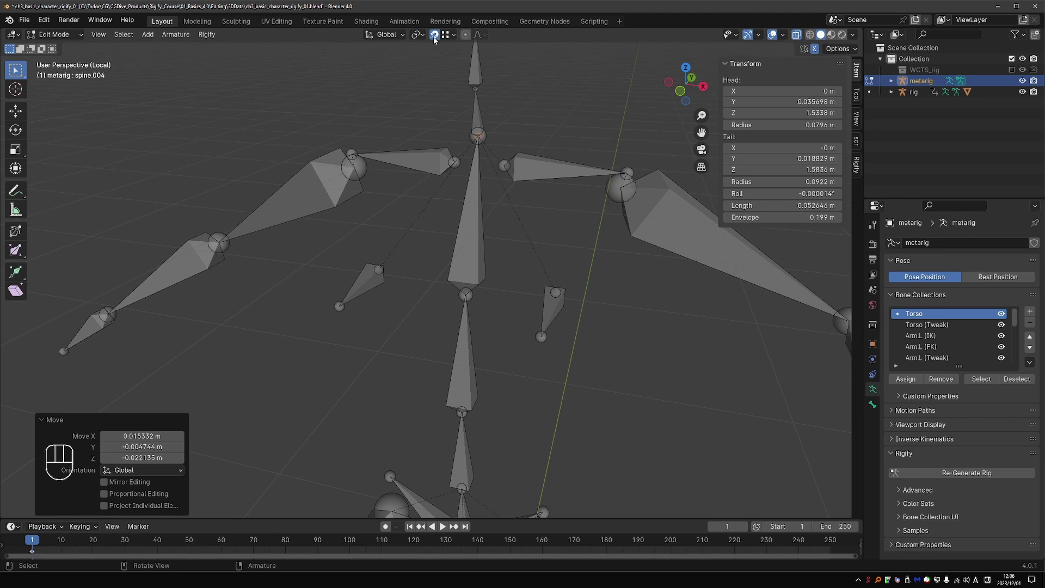
Move the head of spine.004 off the joint again and place the 3D cursor on the tail of spine.003
key("g")
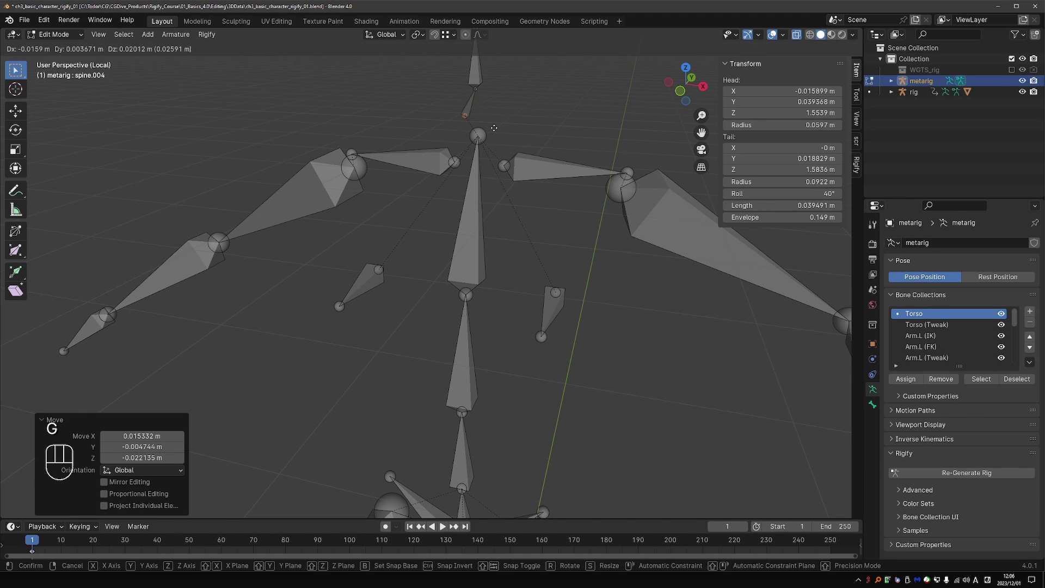
left_click(490, 129)
left_click(491, 149)
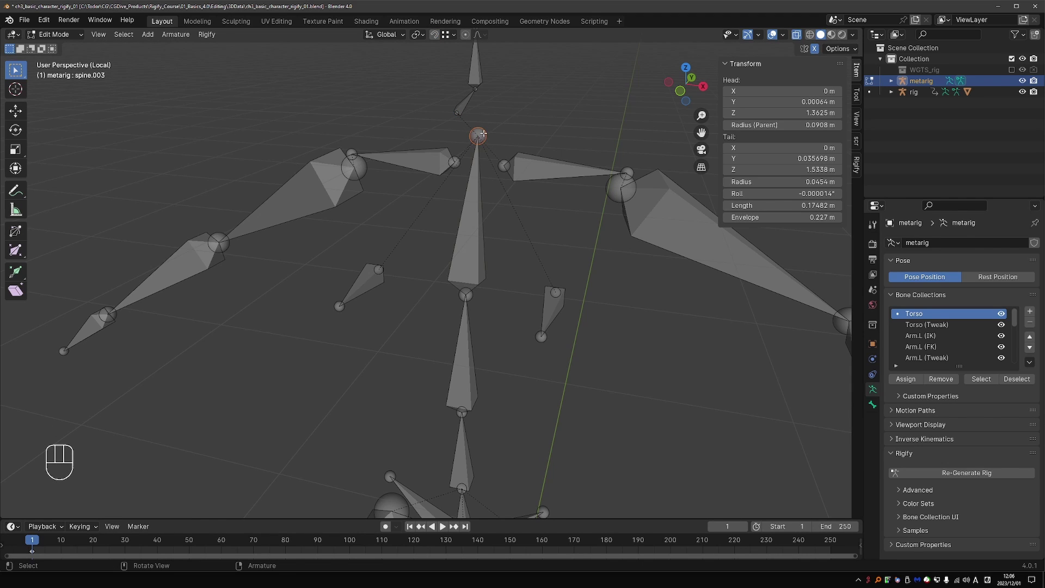
key("shift+s")
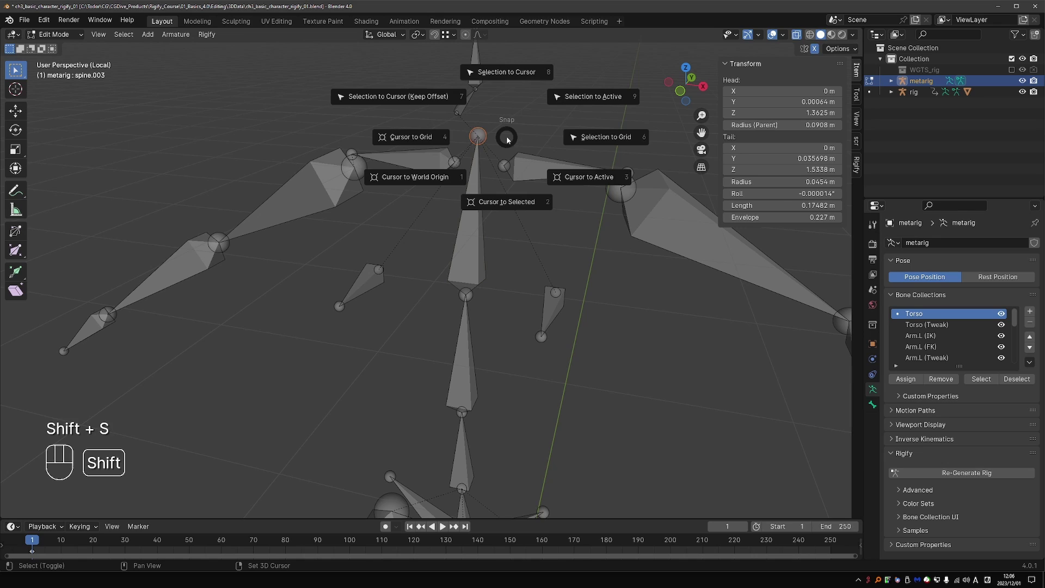
left_click(503, 202)
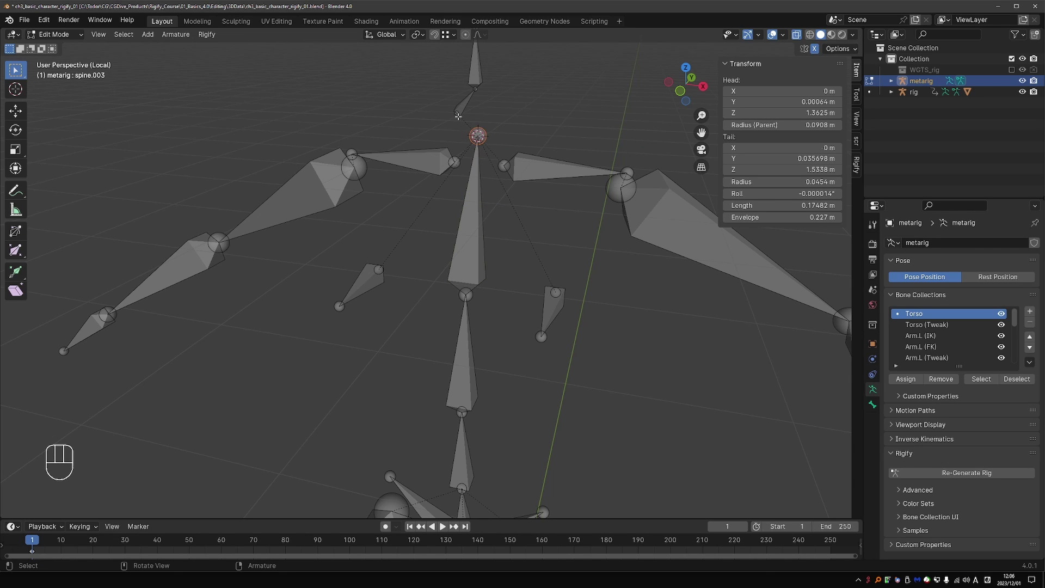
Try snapping the head of spine.004 to the 3D cursor, and undo that snap
left_click(458, 115)
key("g")
left_click(471, 124)
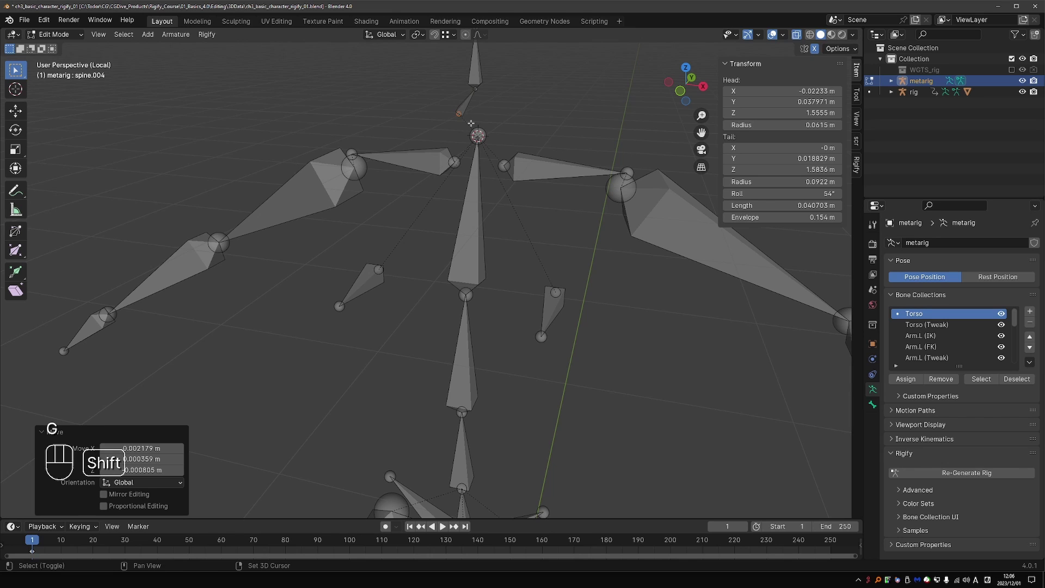
key("shift+s")
left_click(469, 60)
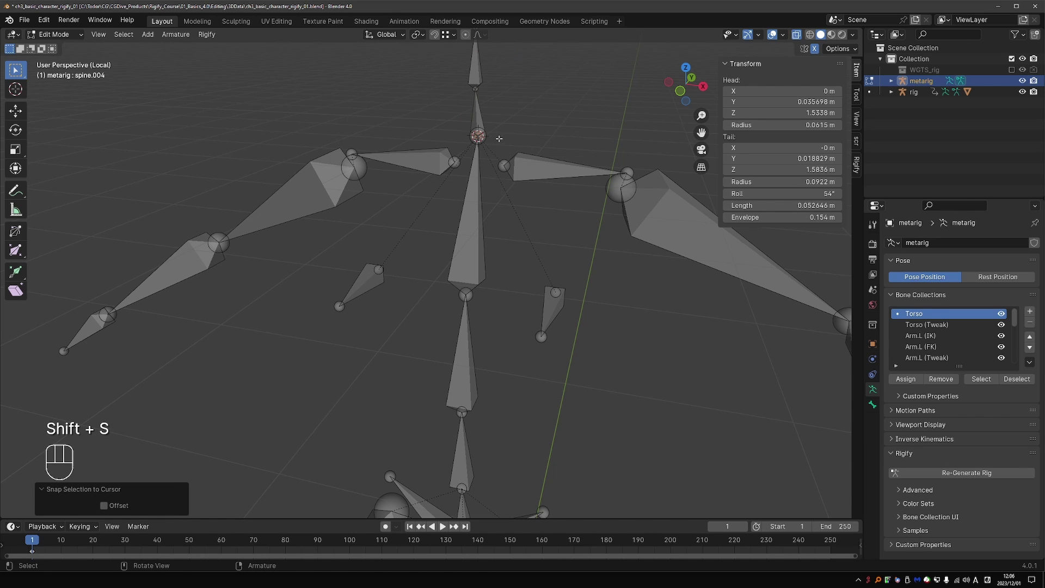
mouse_move(499, 139)
middle_mouse_down()
mouse_move(489, 139)
mouse_move(498, 137)
middle_mouse_up()
key("ctrl+z")
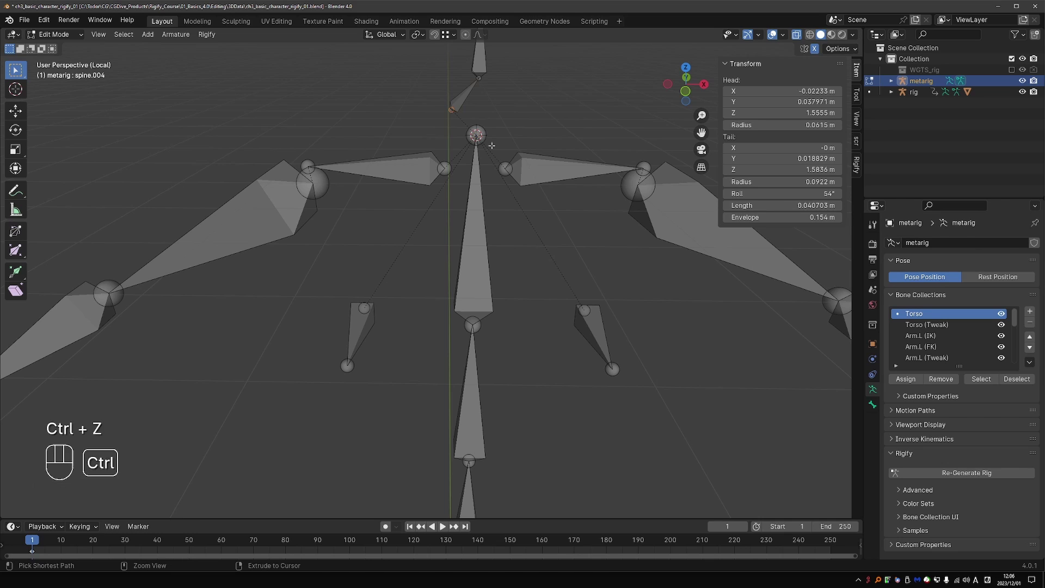
Move the head of spine.004 back onto the tail of spine.003 using temporary vertex snapping
key("g")
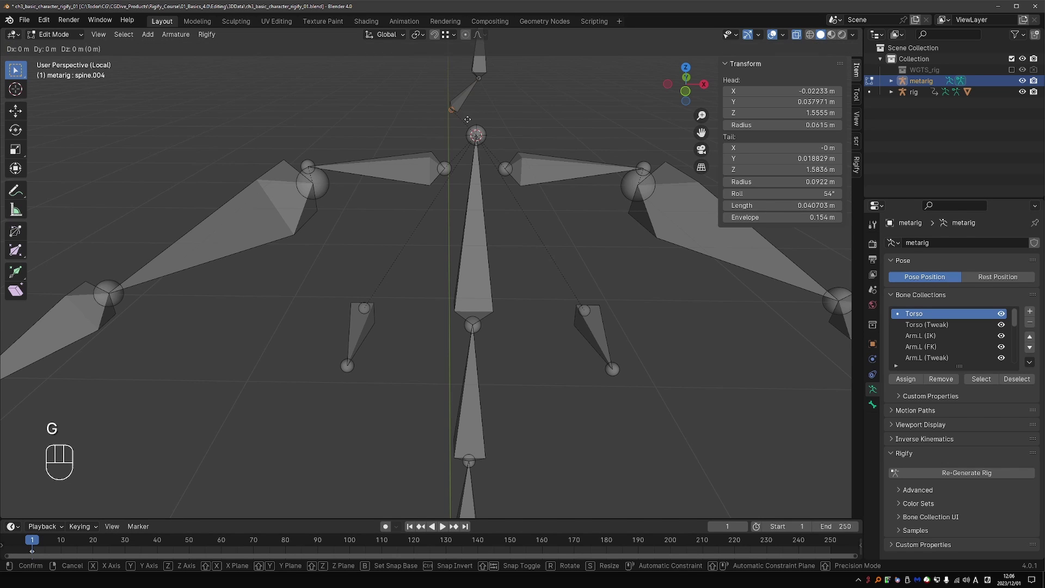
left_click(477, 109, "ctrl")
middle_click_drag(464, 164, 467, 167)
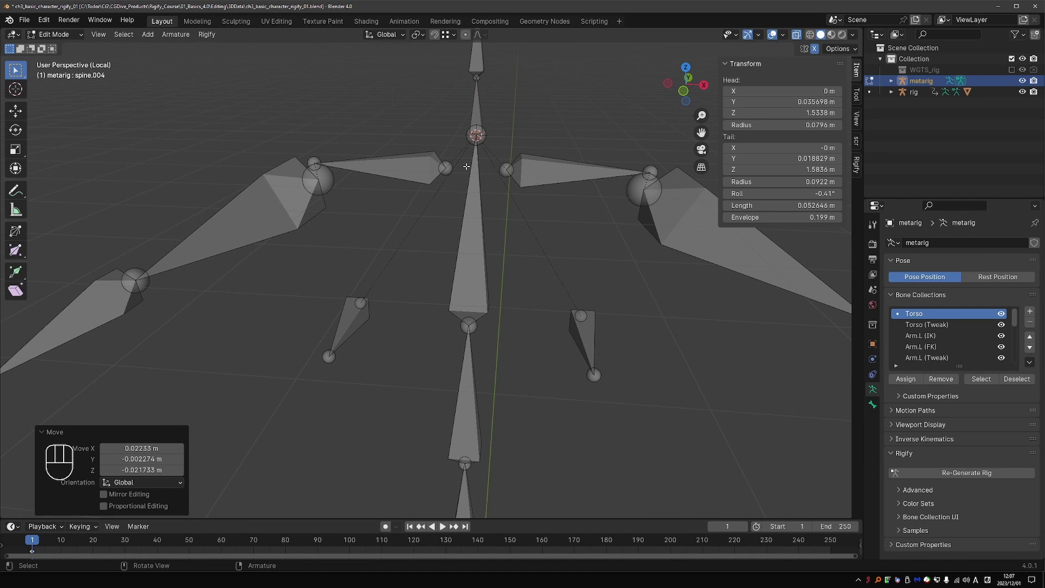
Move the head of spine.004 by about X -0.015 m, Y 0.004 m, Z 0.014 m, try re-generating the rig outside Local View, and undo the attempt
key("g")
left_click(480, 164)
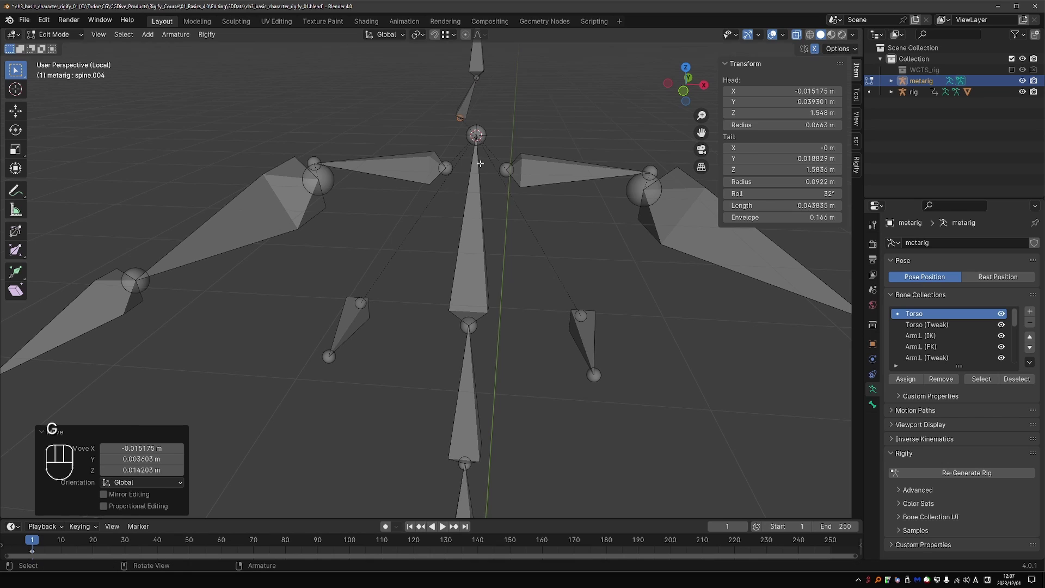
key("KP_Divide")
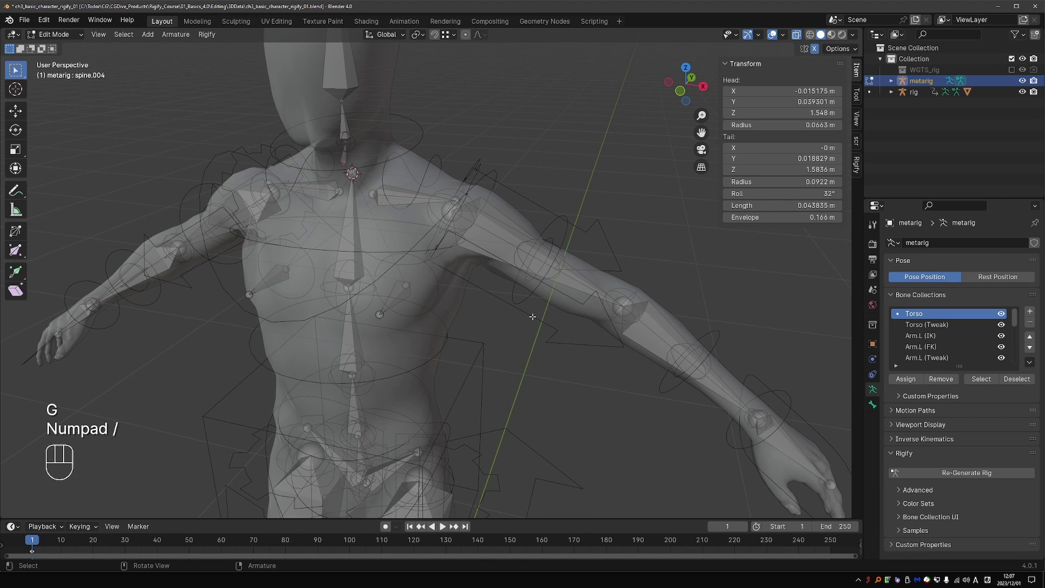
left_click(949, 472)
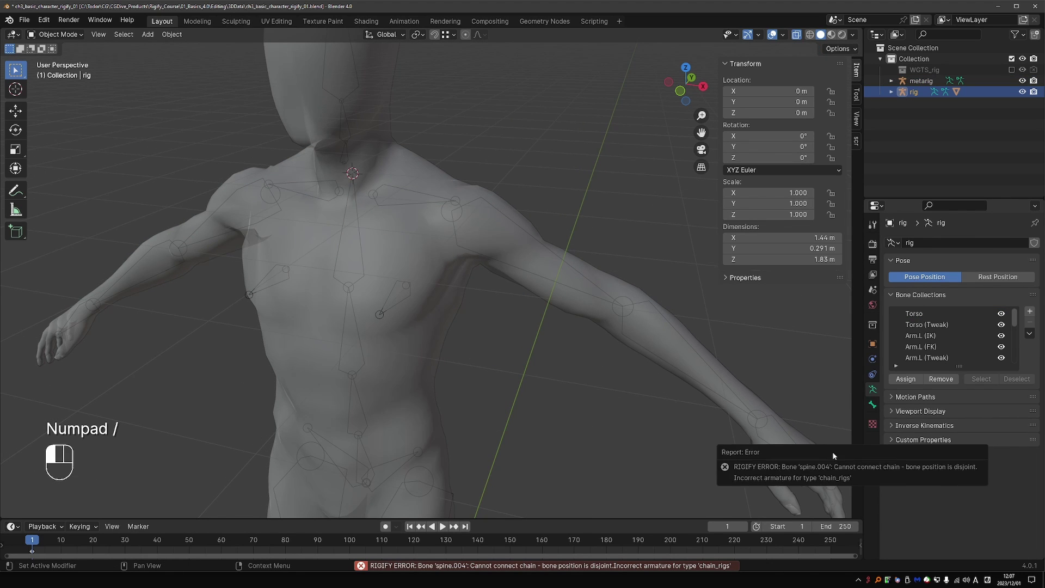
left_click_drag(833, 456, 454, 306)
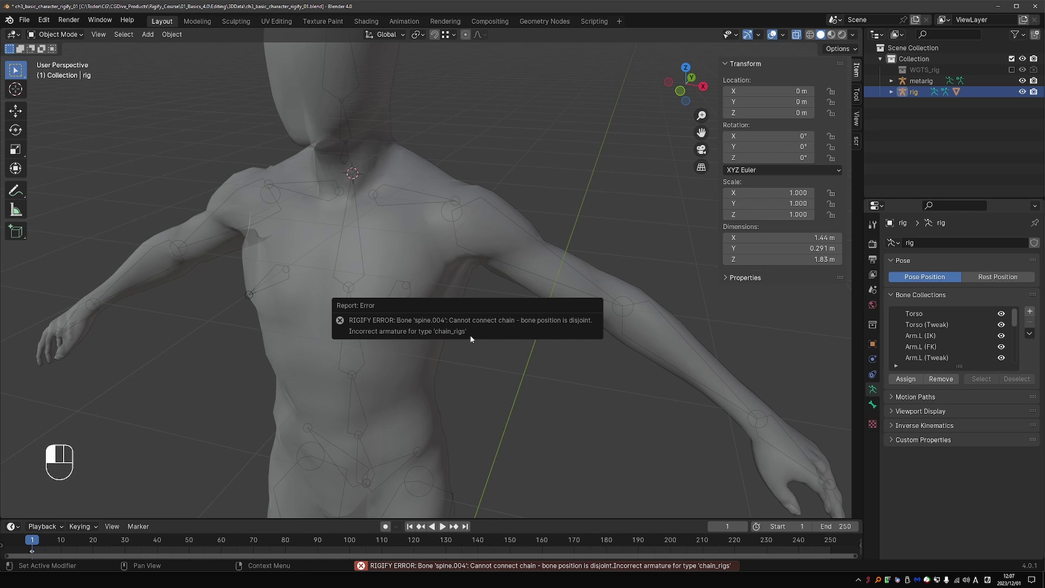
key("ctrl+z")
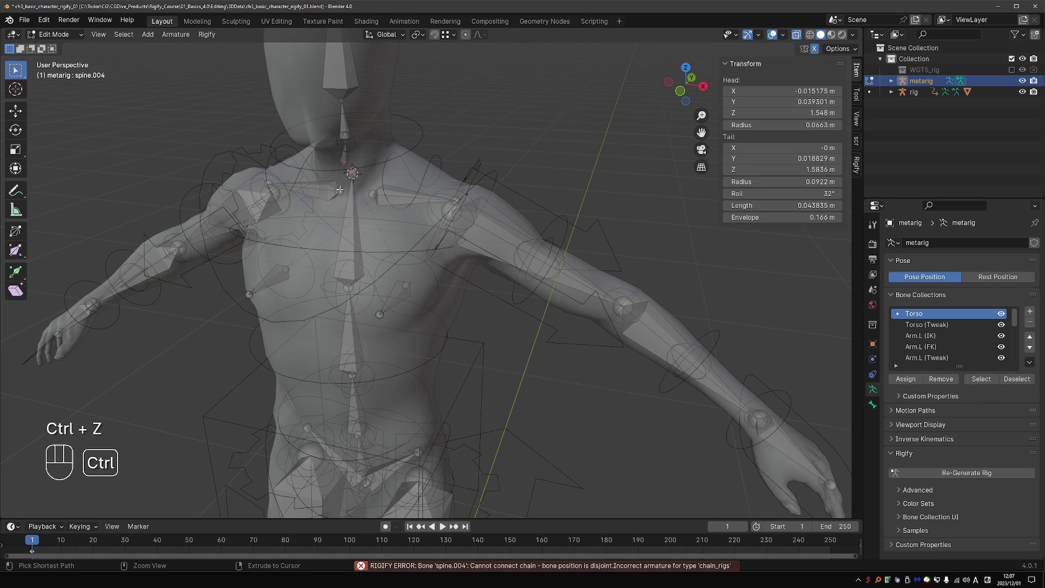
In Local View, snap the head of spine.004 back onto the tail of spine.003, and re-generate the rig with the character shown
key("KP_Divide")
key("g")
key("g")
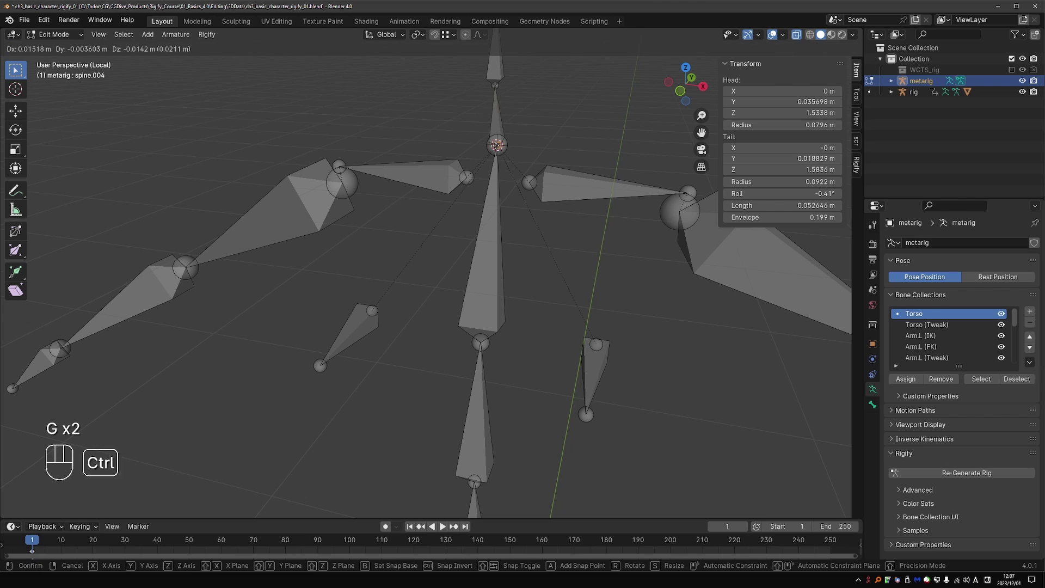
left_click(496, 146, "ctrl")
key("KP_Divide")
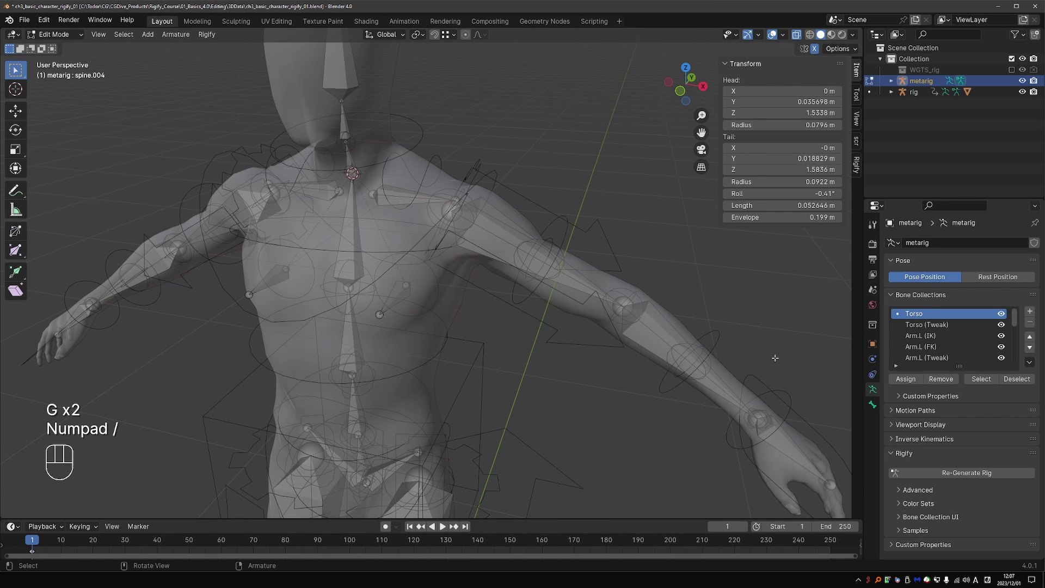
left_click(967, 473)
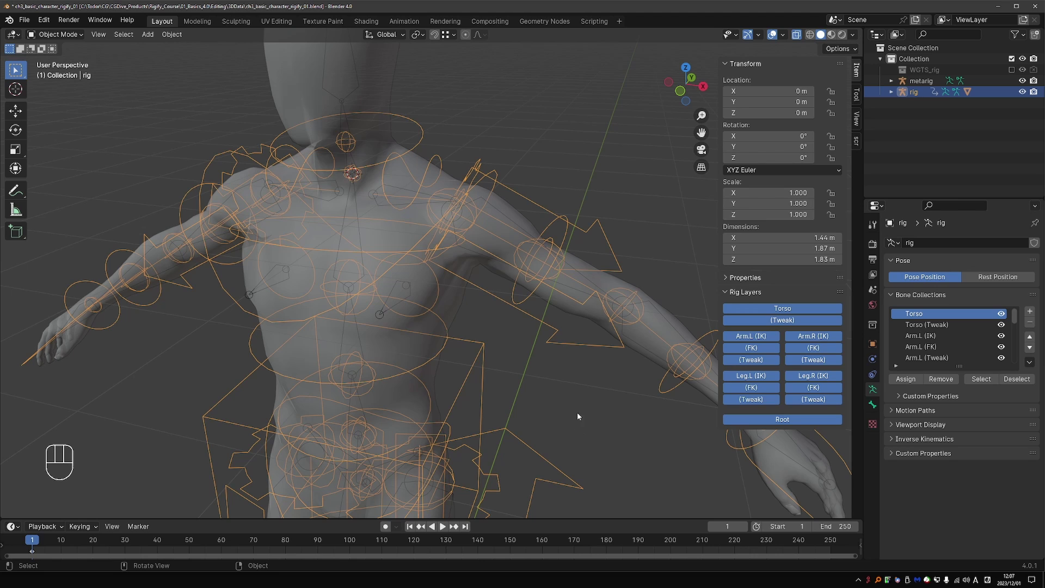
Turn off the see-through X-Ray display of the viewport and make the character mesh the active selection
key("z")
left_click(547, 412)
scroll(547, 413, "down", 3)
middle_click_drag(537, 390, 518, 253, "shift")
scroll(525, 275, "down", 3)
scroll(540, 326, "up", 2)
middle_click_drag(541, 332, 540, 316)
middle_click_drag(547, 273, 505, 325, "shift")
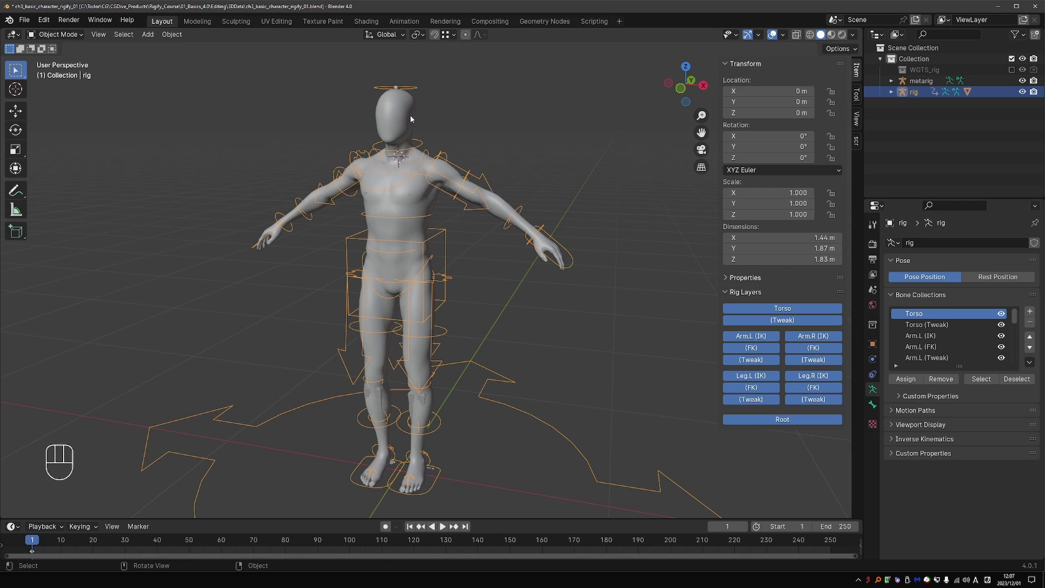
key("ctrl+z")
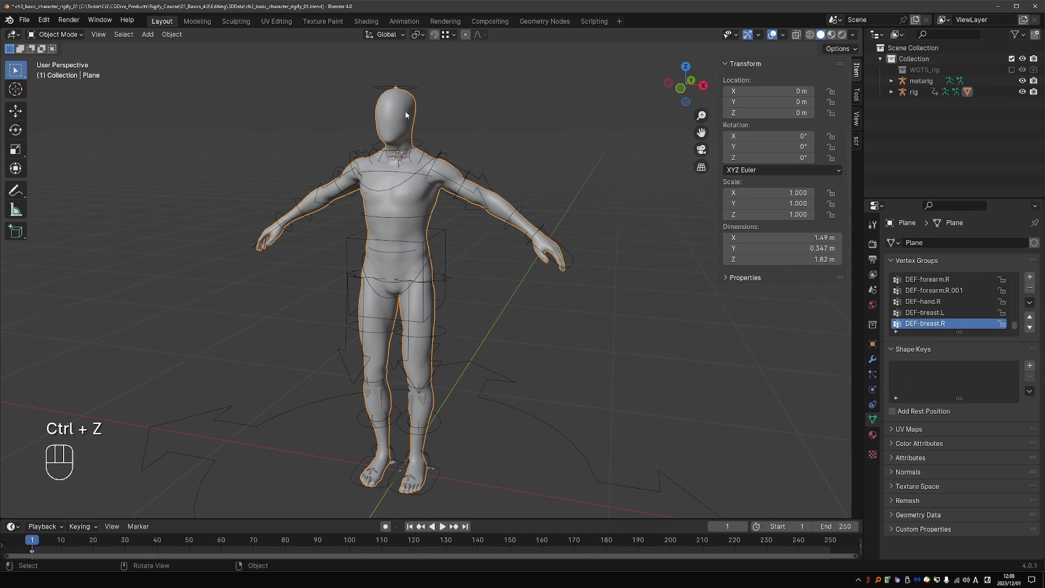
Parent the character mesh to the rig using Armature Deform With Automatic Weights
left_click(415, 87, "shift")
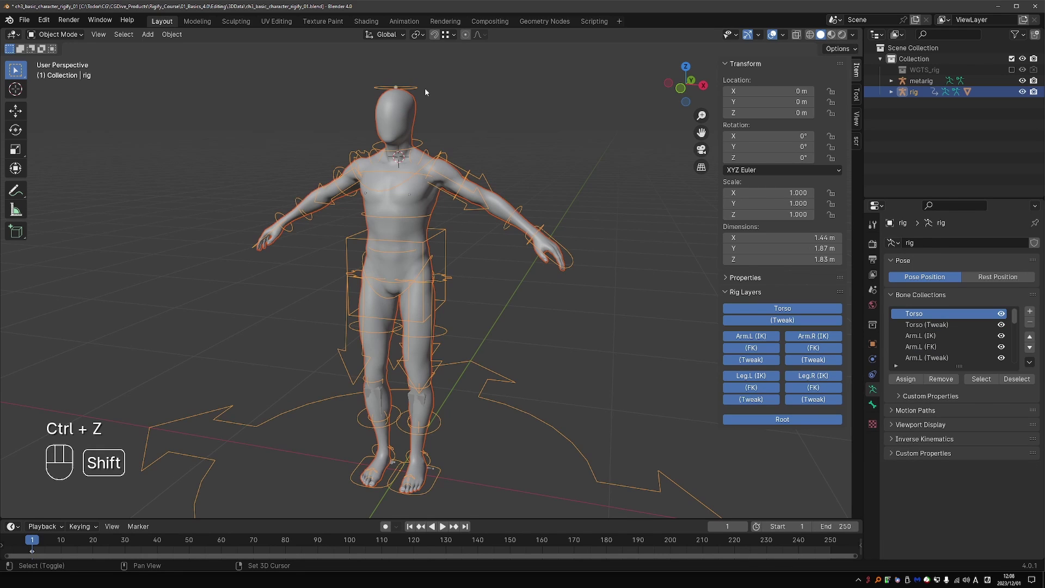
key("ctrl+p")
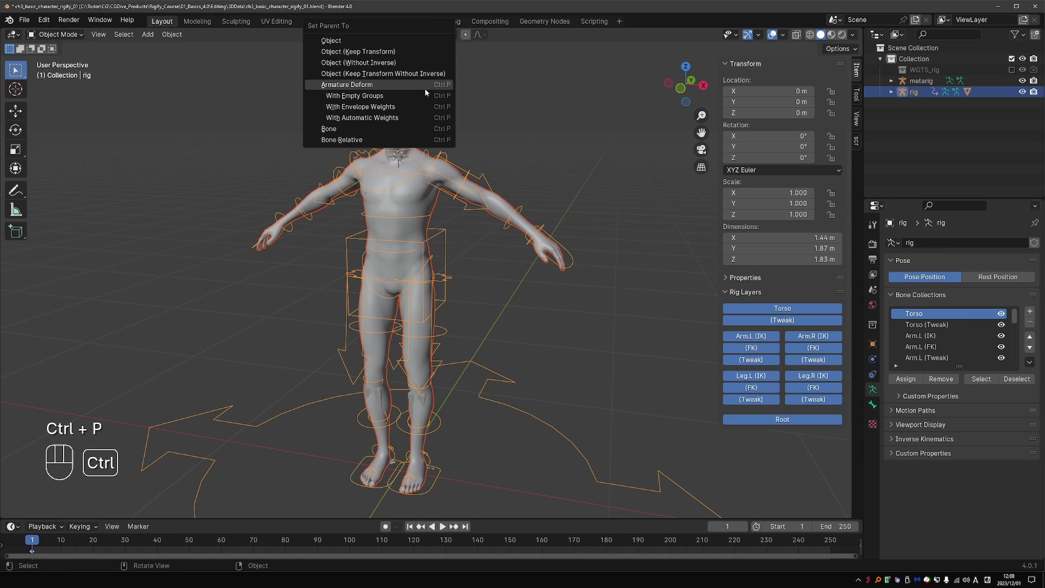
left_click(386, 119)
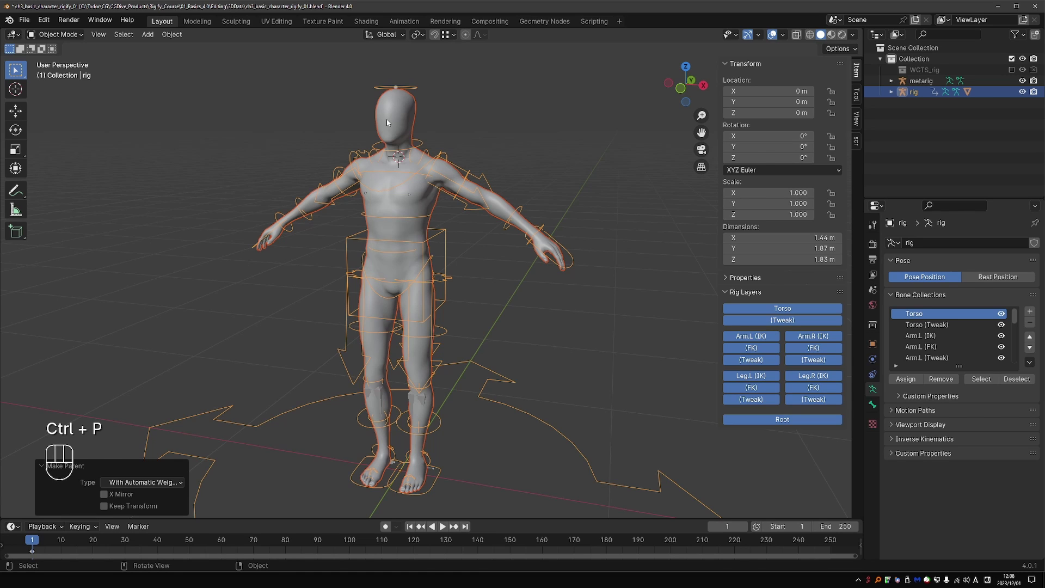
In Pose Mode, move the left hand IK control closer to the body and rotate it about 49° so the arm bends
key("Tab")
left_click(577, 316)
left_click(577, 260)
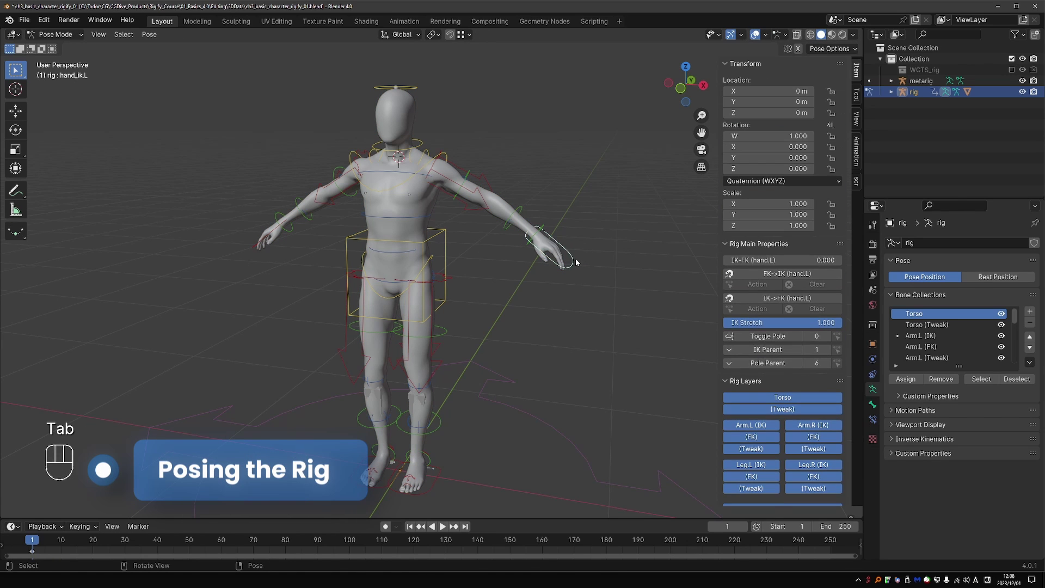
key("g")
left_click(547, 256)
key("r")
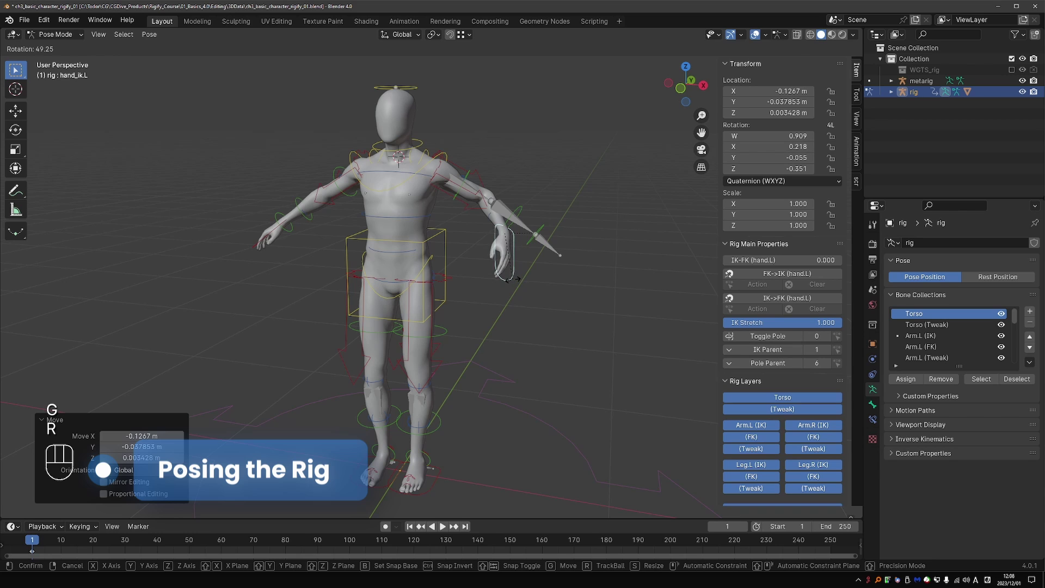
left_click(508, 279)
key("g")
left_click(504, 277)
Raise the left foot IK control and move the right foot IK control by about X -0.126 m, Y -0.008 m, Z 0.119 m
left_click(432, 479)
key("g")
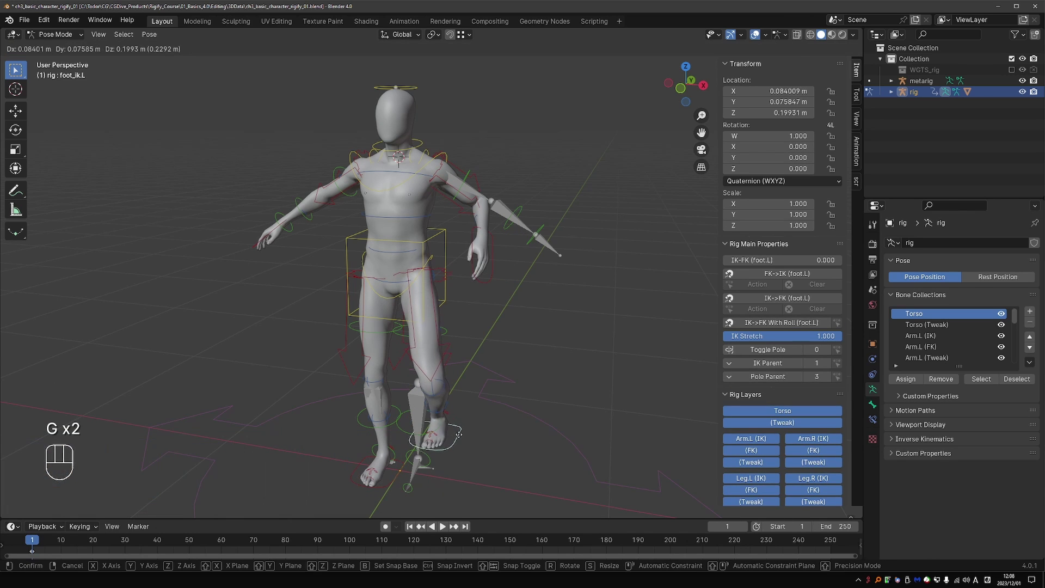
left_click(392, 471)
left_click(381, 475)
key("g")
left_click(401, 423)
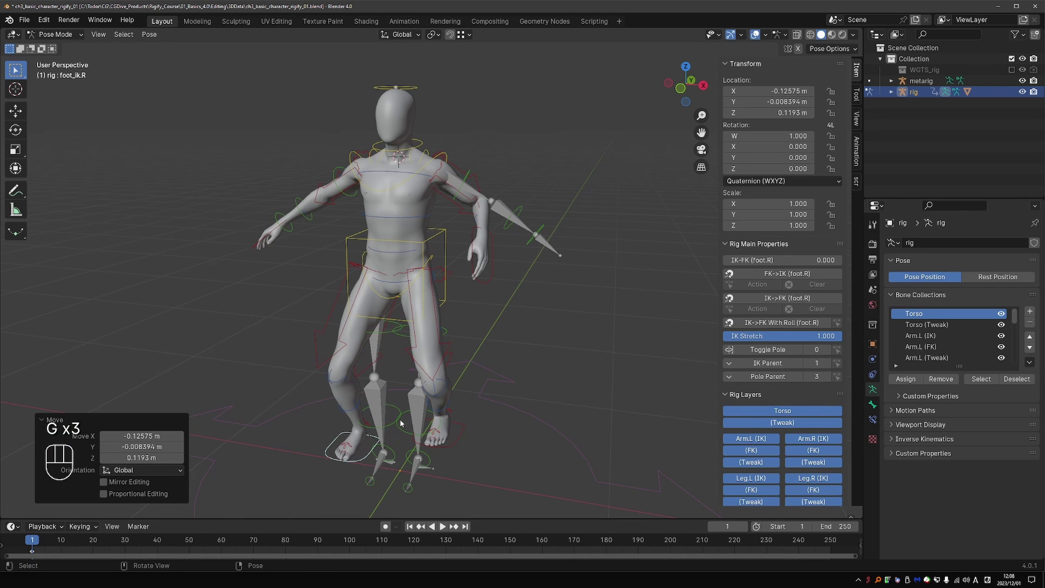
Try trackball-rotating the thigh_ik.L control to swing the left knee
left_click(450, 345)
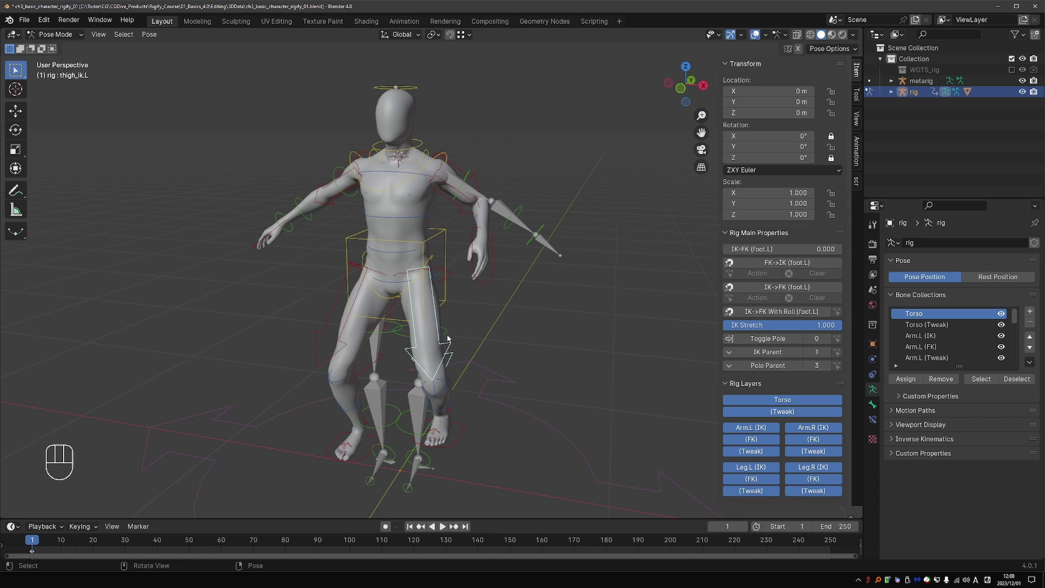
key("r")
key("r")
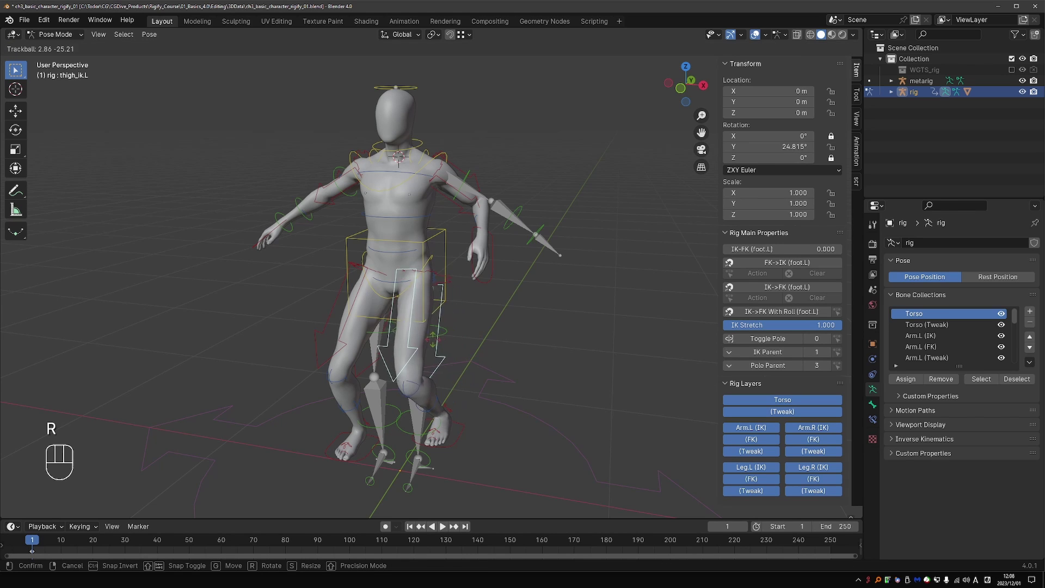
right_click(442, 365)
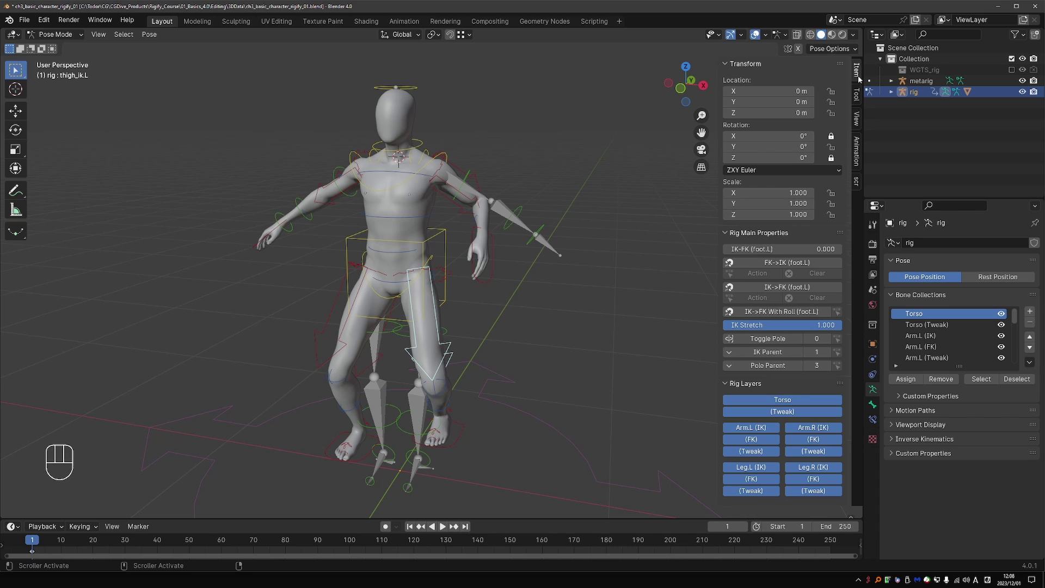
Toggle on the left leg's pole and move thigh_ik_target.L to about X 0.031 m, Y 0.111 m, Z 0.081 m
left_click(765, 338)
middle_click_drag(481, 473, 492, 411, "shift")
left_click(484, 403)
key("g")
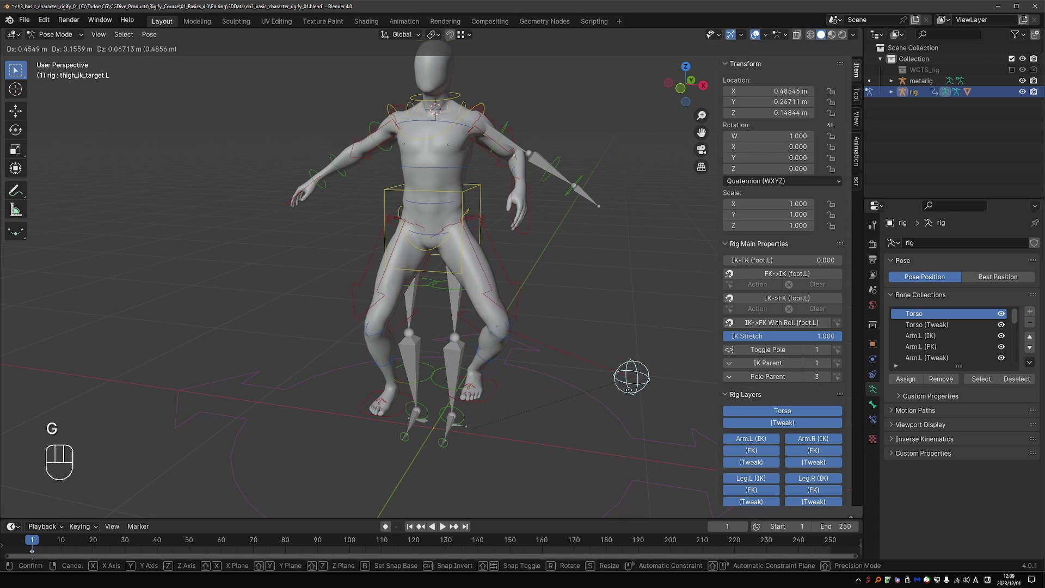
left_click(484, 407)
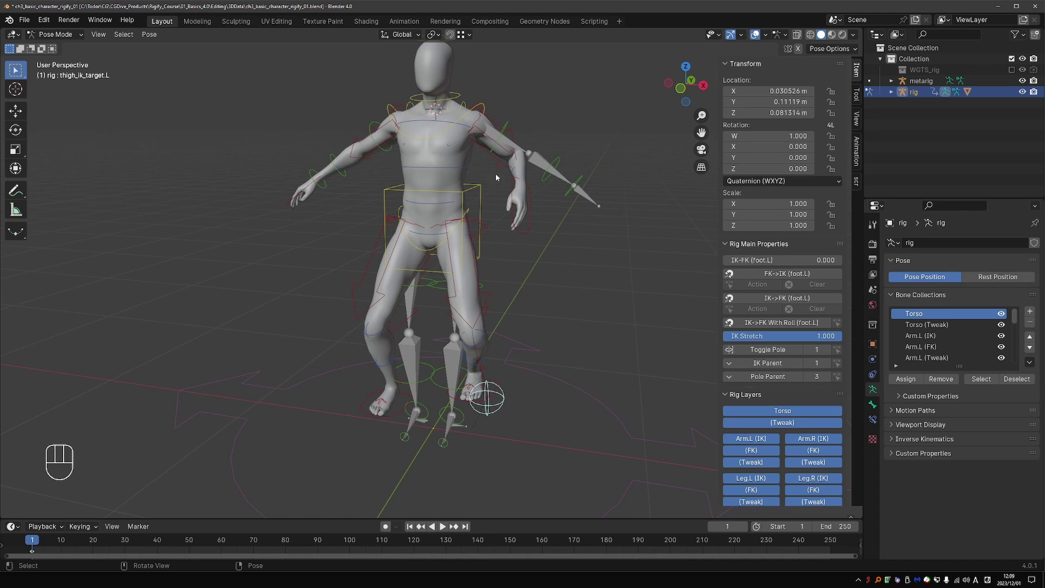
Move the left hand IK control to about X -0.231 m, Y -0.071 m, Z -0.003 m
left_click(527, 223)
key("g")
left_click(525, 229)
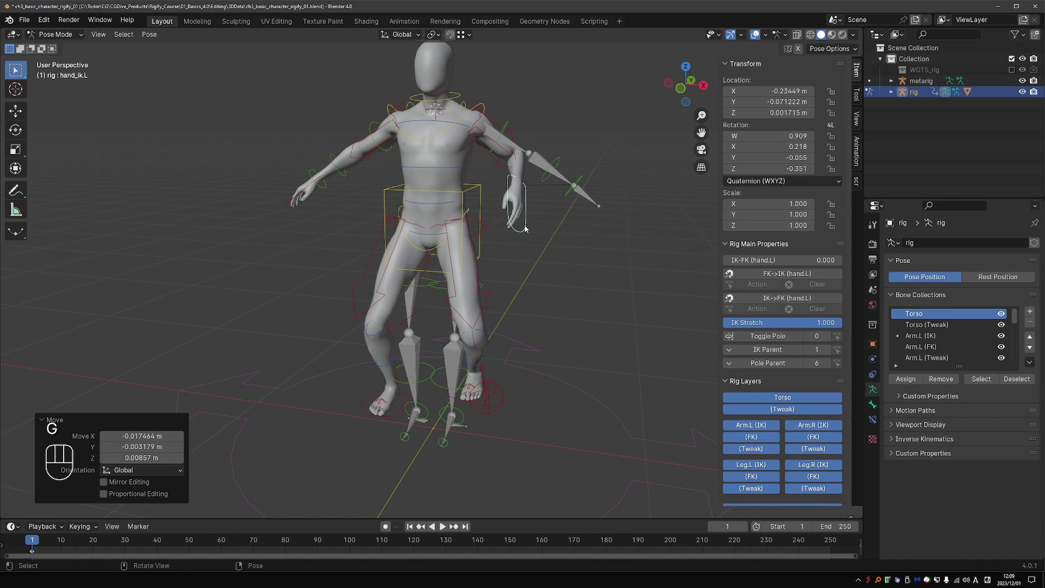
key("g")
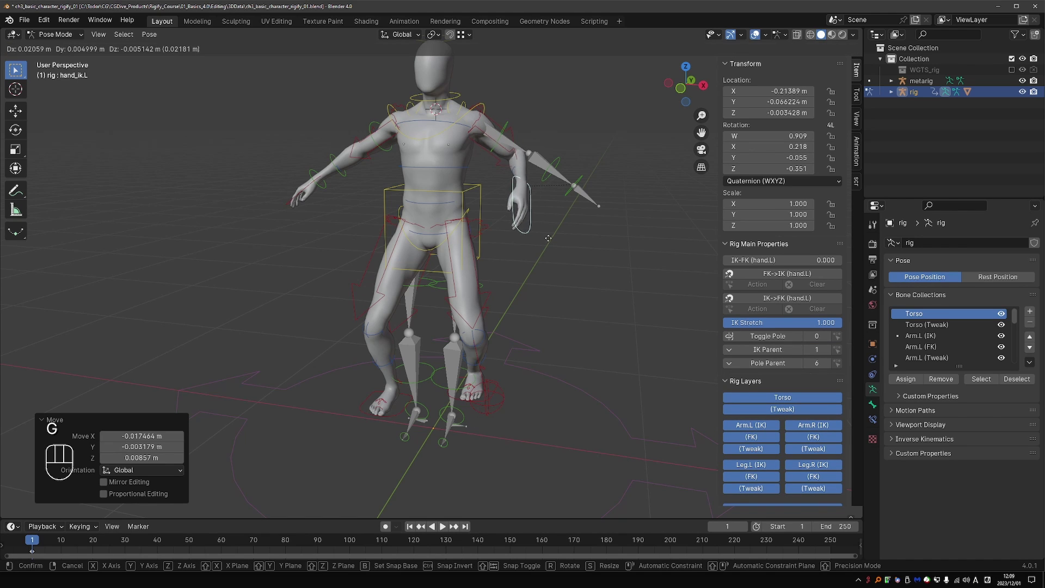
left_click(544, 242)
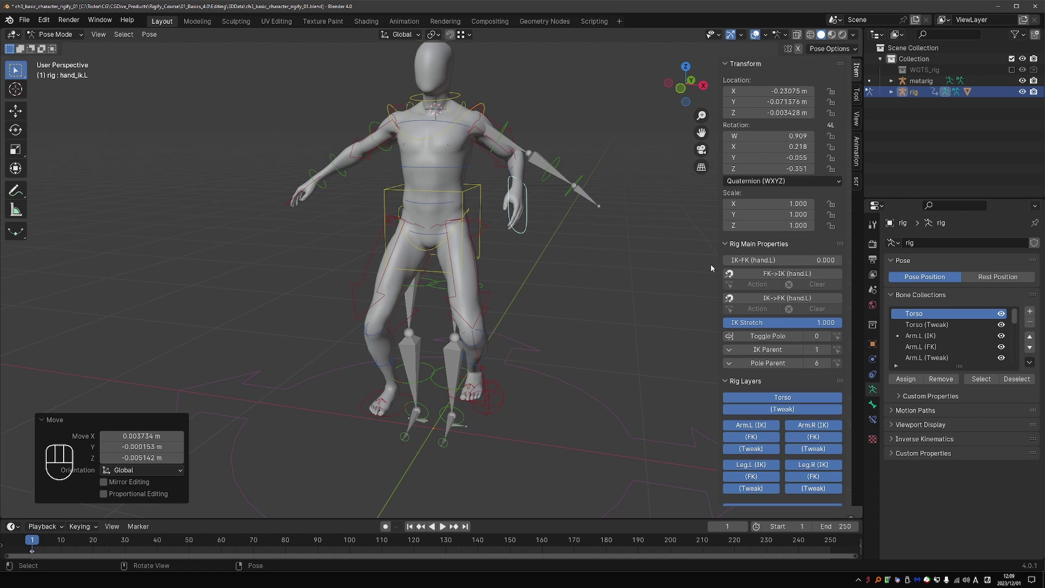
Set the left hand's IK-FK value to 1.000 and rotate the upper_arm_fk.L control downward
left_click_drag(729, 260, 842, 260)
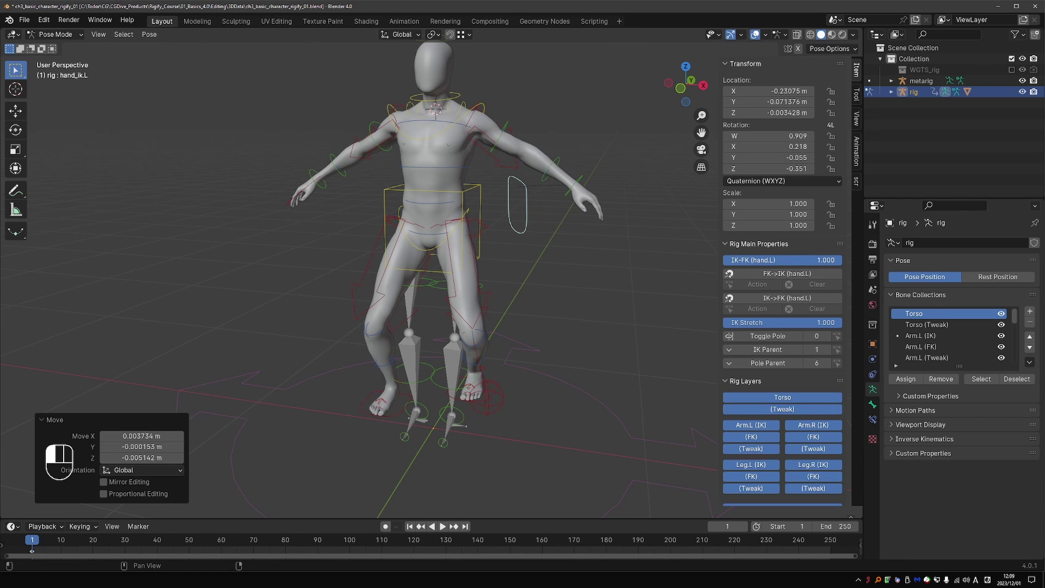
left_click(505, 126)
key("r")
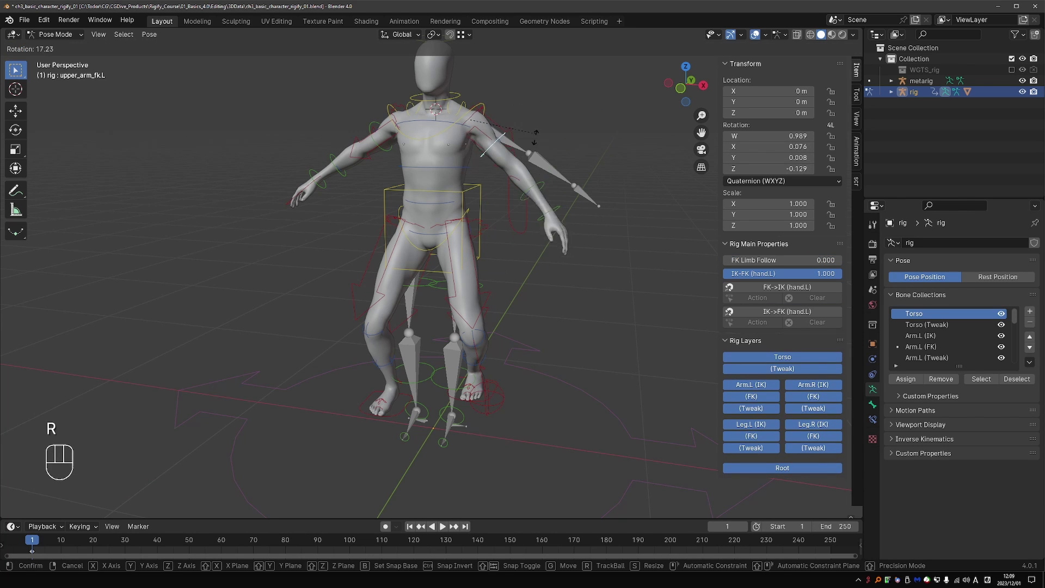
left_click(535, 148)
Try rotating the forearm_fk.L control, and set the left hand's IK-FK value back to 0.000
left_click(535, 194)
key("r")
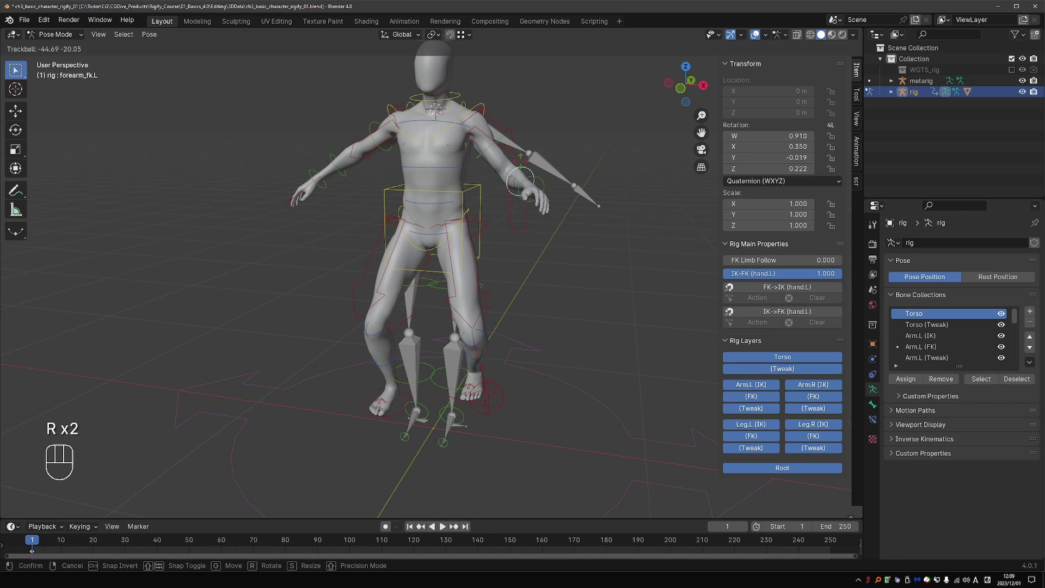
right_click(552, 285)
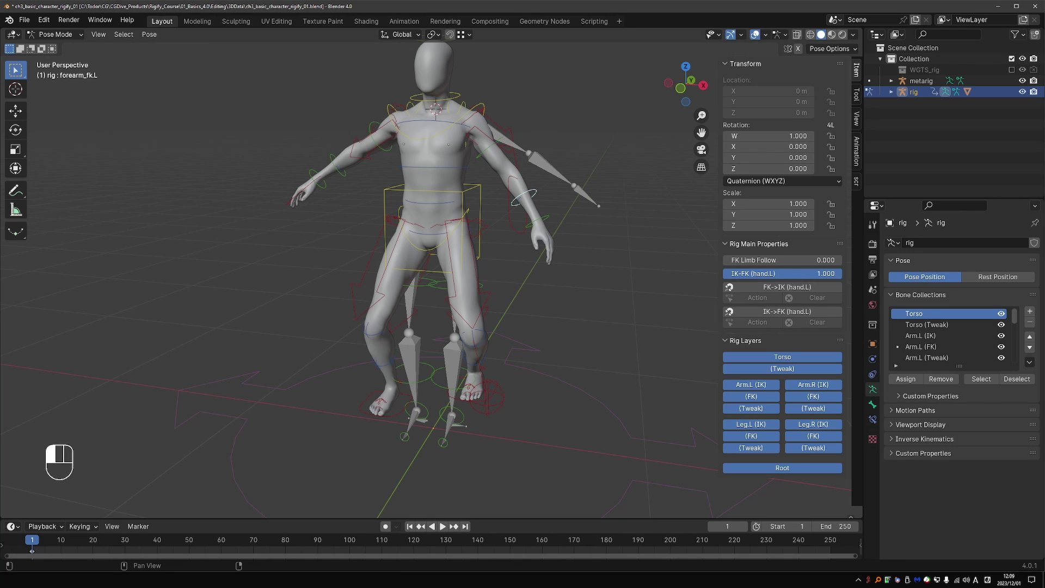
left_click_drag(817, 273, 529, 280)
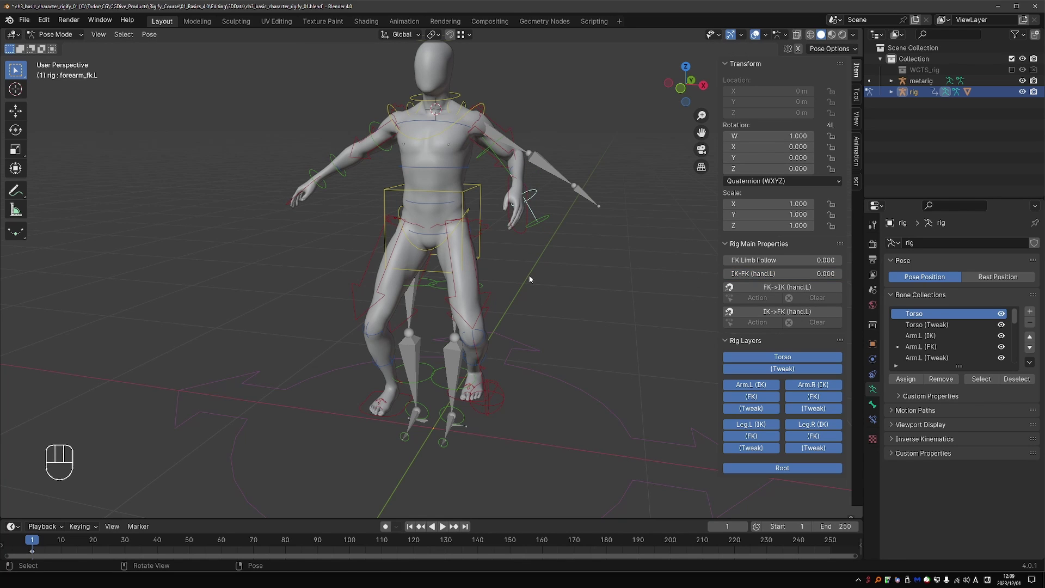
Try moving and rotating the torso control, and try rotating the hips control
left_click(480, 187)
key("g")
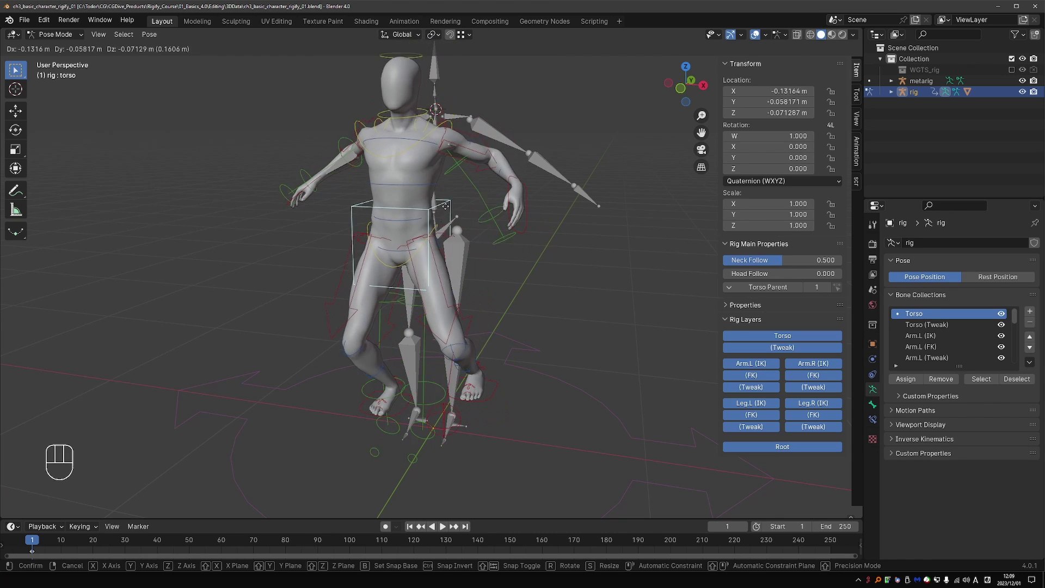
key("r")
right_click(483, 217)
left_click(485, 221)
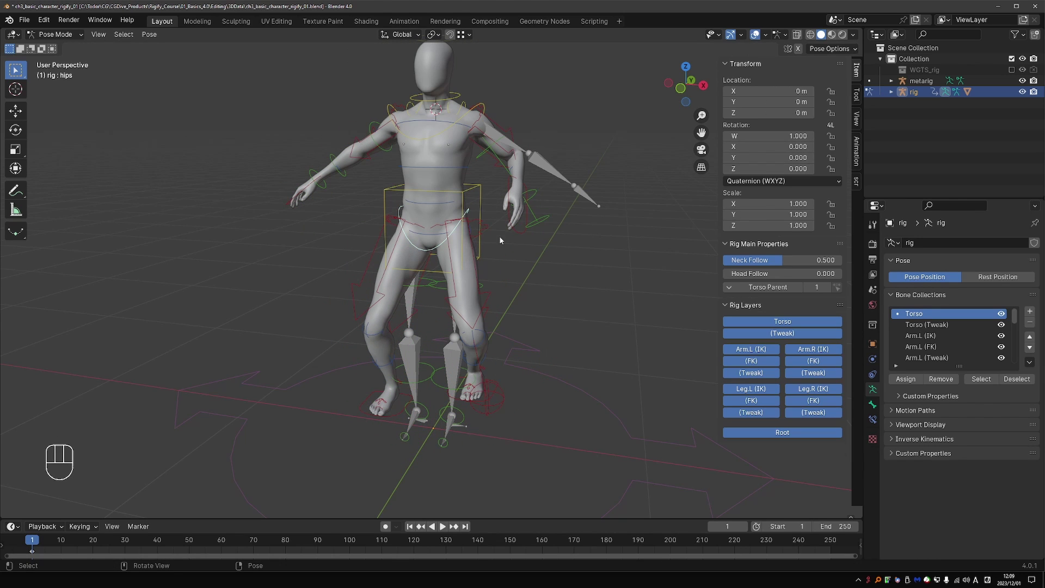
key("t")
key("r")
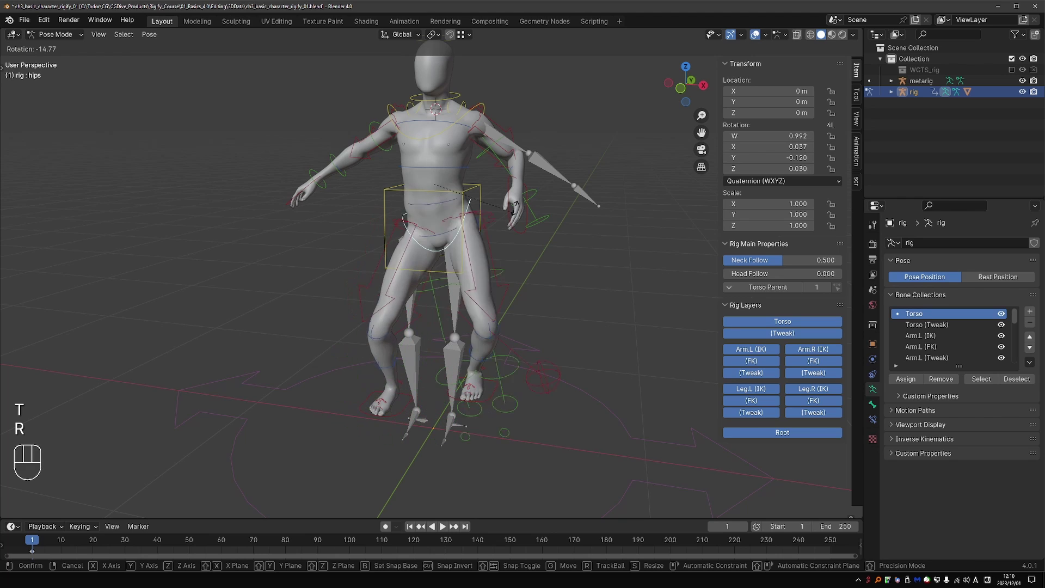
right_click(512, 186)
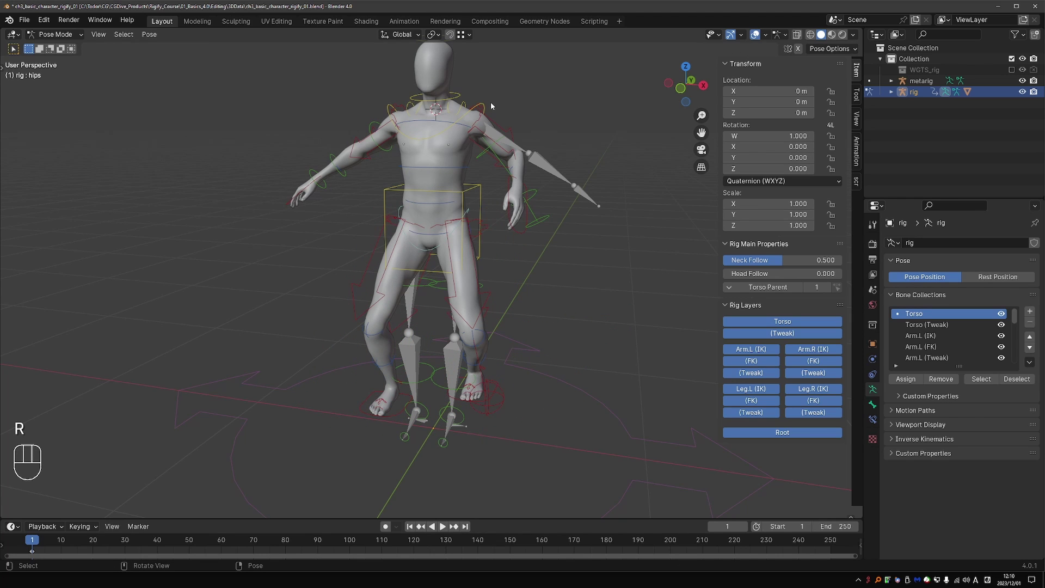
Try rotating the chest control and the left shoulder control
left_click(489, 103)
key("r")
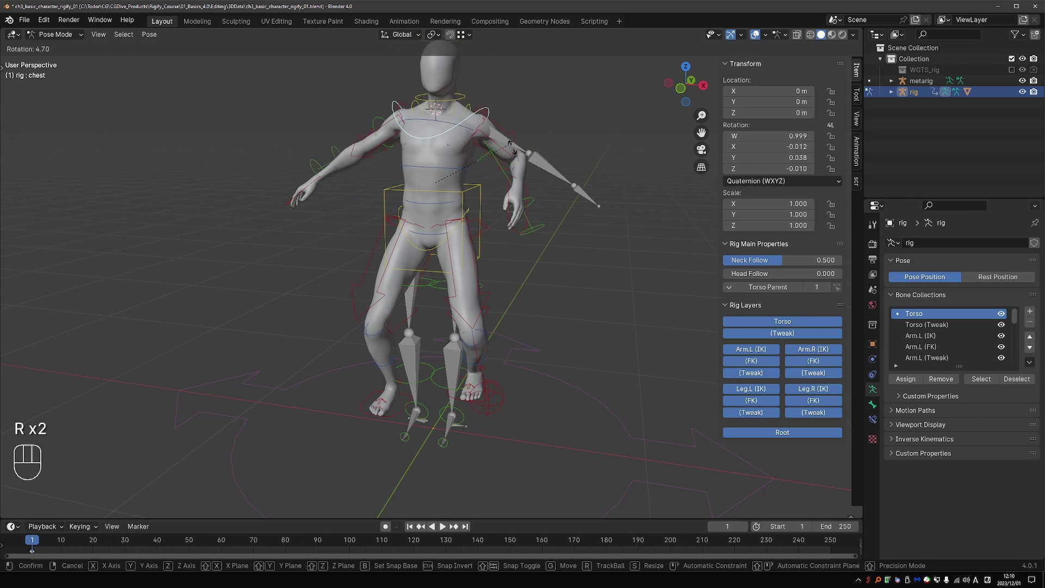
right_click(512, 173)
left_click(472, 112)
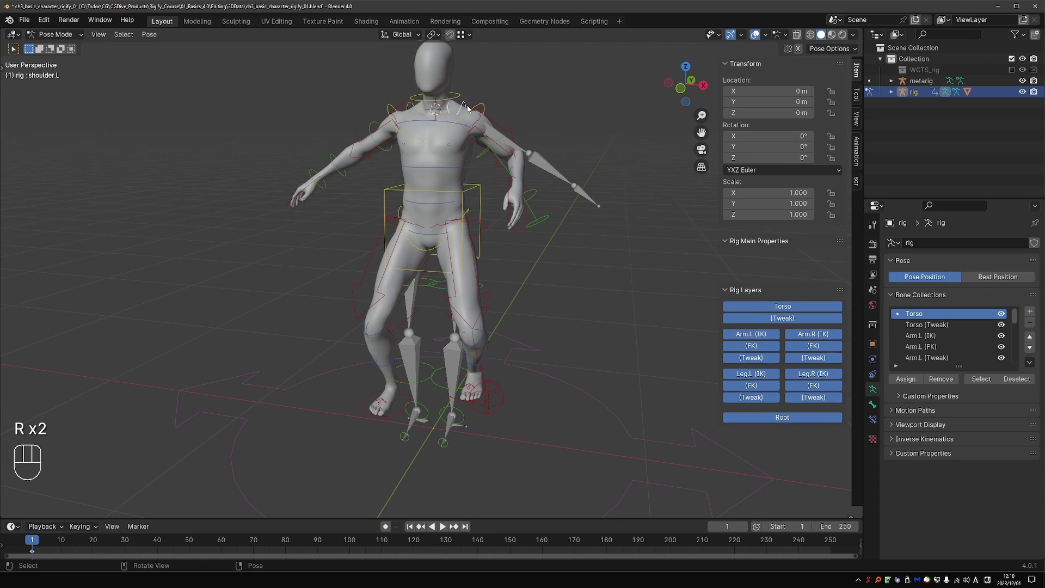
key("r")
right_click(475, 121)
Try rotating the neck control and the head control
left_click(451, 97)
scroll(452, 97, "down", 3)
key("r")
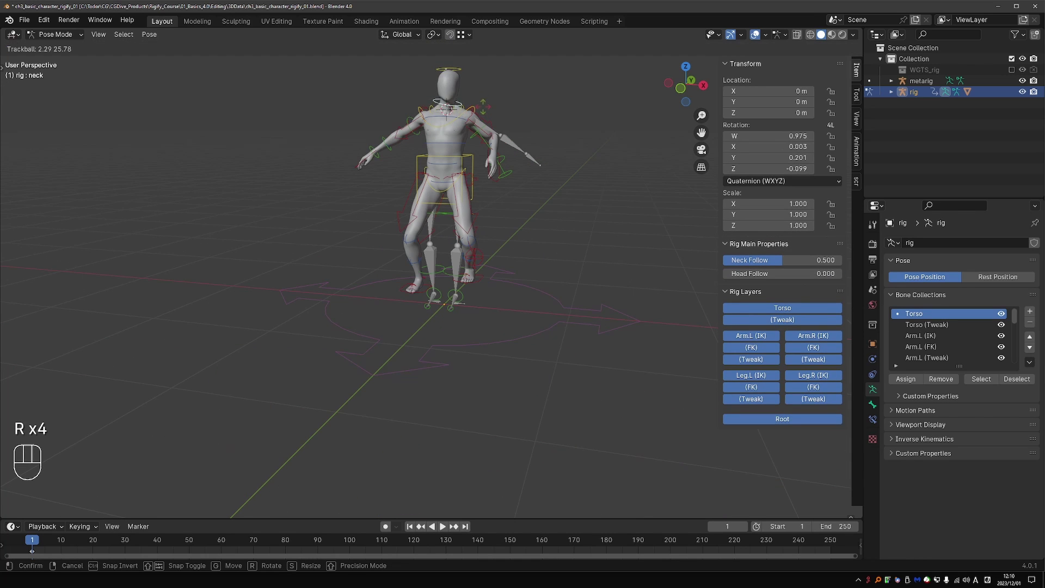
right_click(460, 75)
left_click(458, 70)
key("r")
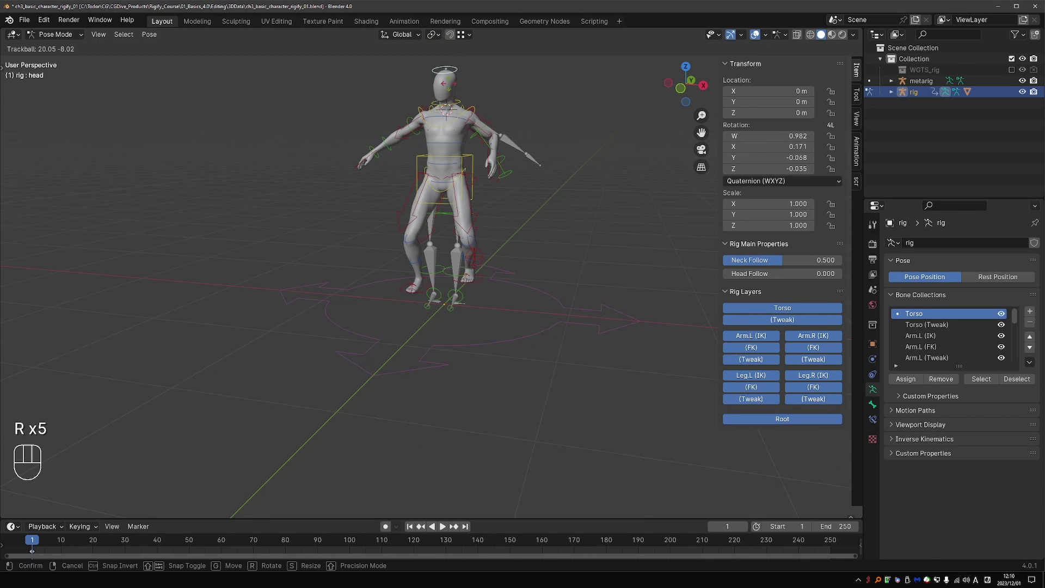
right_click(513, 188)
Try rotating each spine FK control one by one, from spine_fk up to spine_fk.003
scroll(516, 189, "up", 1)
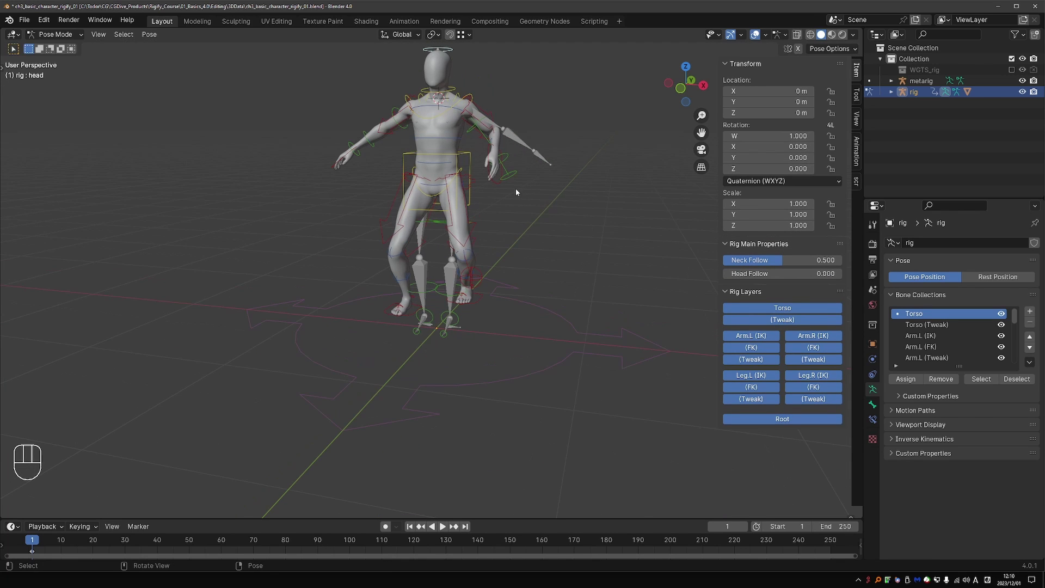
left_click(445, 187)
key("r")
right_click(453, 178)
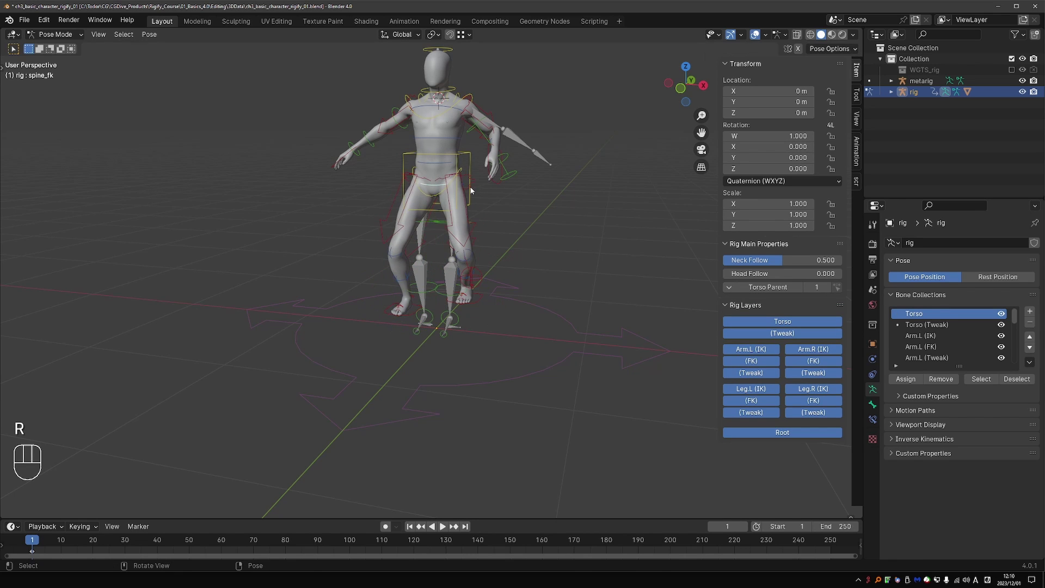
left_click(448, 163)
key("r")
right_click(450, 184)
left_click(446, 134)
key("r")
right_click(456, 139)
left_click(451, 109)
key("r")
right_click(457, 110)
Turn on X-Ray display to reveal the tweak controls, and try moving upper_arm_tweak.L.001
scroll(471, 207, "up", 1)
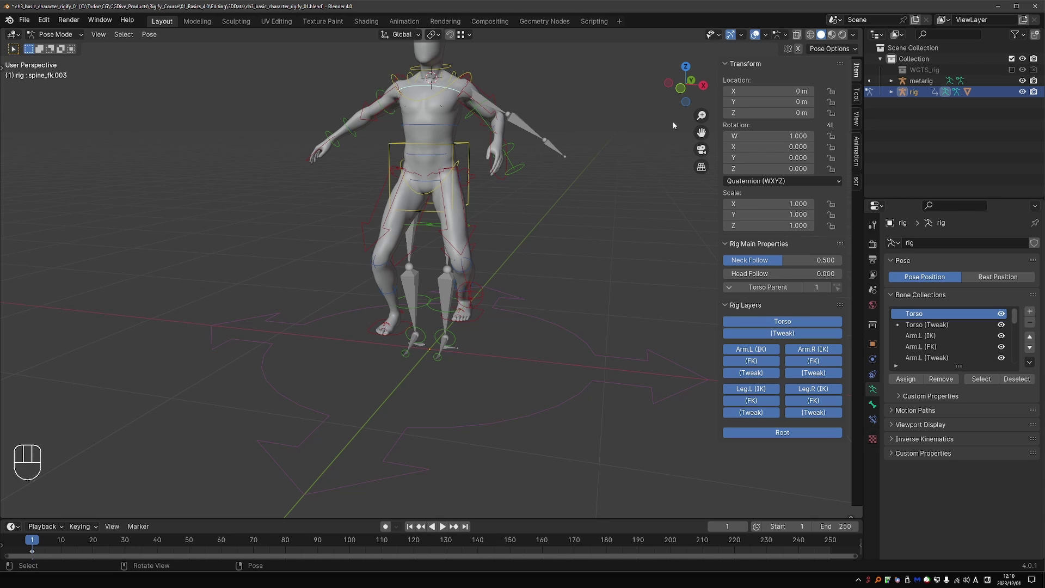
left_click(797, 35)
scroll(479, 108, "up", 1)
left_click(476, 102)
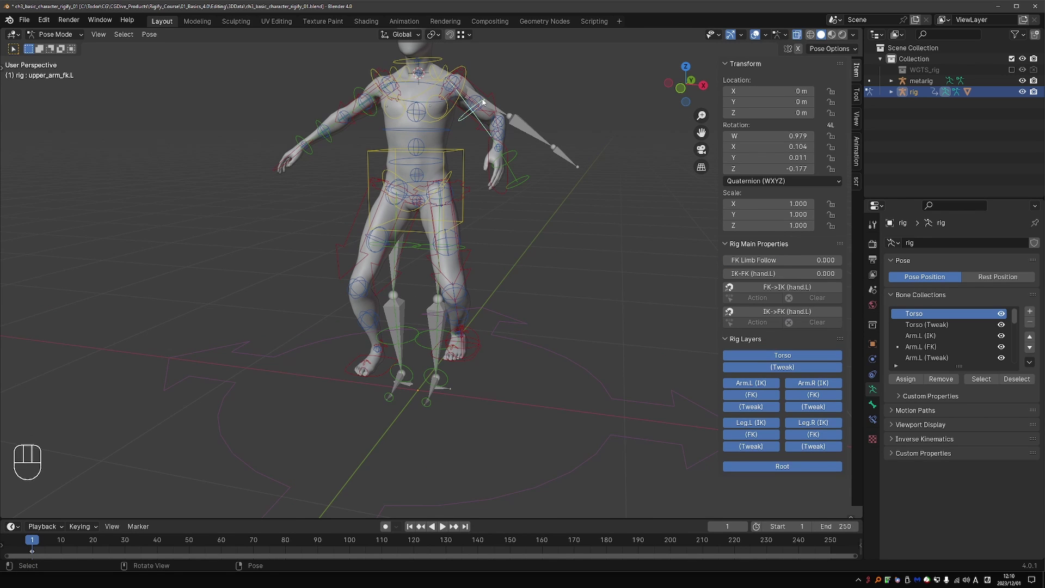
key("g")
key("g")
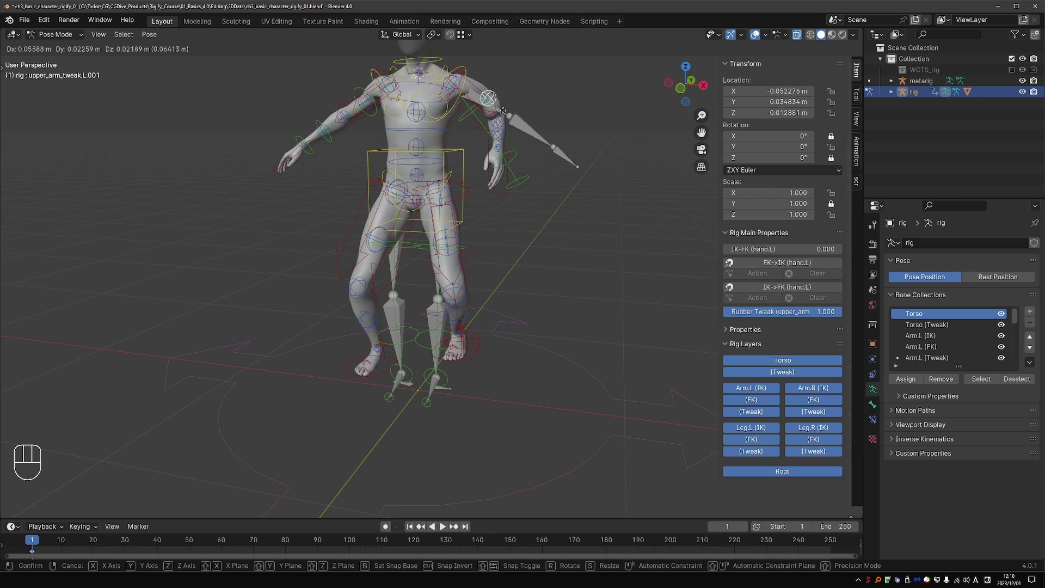
right_click(496, 105)
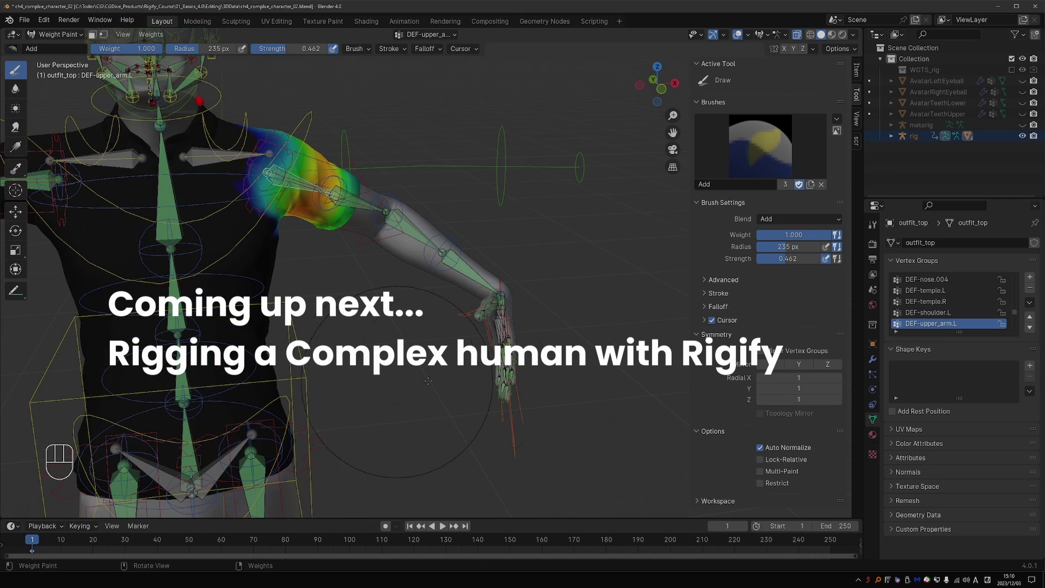
In ch4_complex_character_02.blend, lower the left hand IK control and show the full character in Object Mode with Material Preview shading and no overlays
left_click(502, 285, "alt")
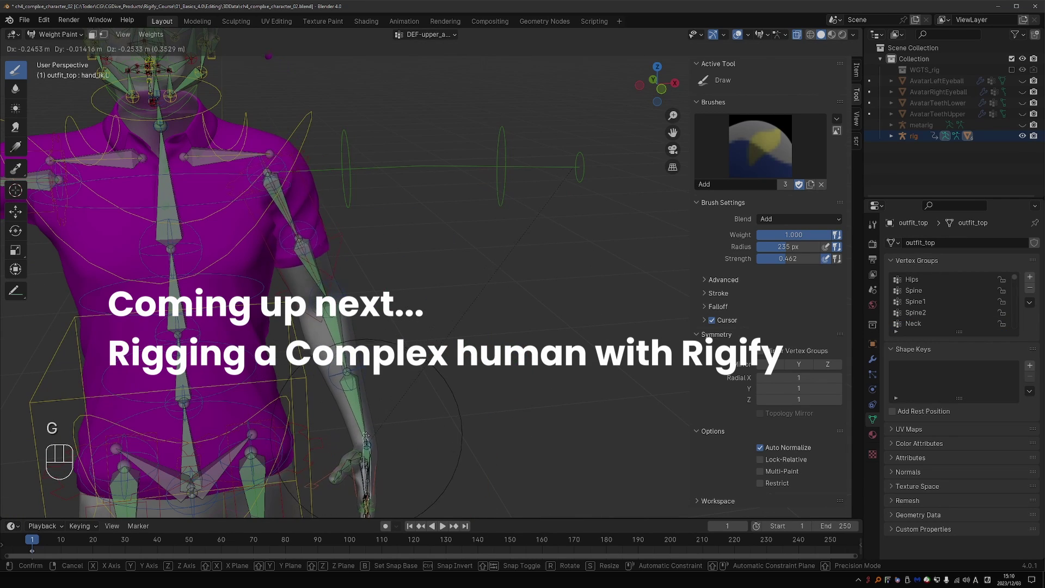
left_click(348, 423)
key("z")
scroll(385, 308, "down", 3)
mouse_move(393, 343)
middle_mouse_down()
mouse_move(373, 313)
mouse_move(405, 211)
mouse_move(397, 263)
middle_mouse_up()
key("z")
left_click(358, 349)
key("Tab")
key("z")
scroll(401, 245, "down", 3)
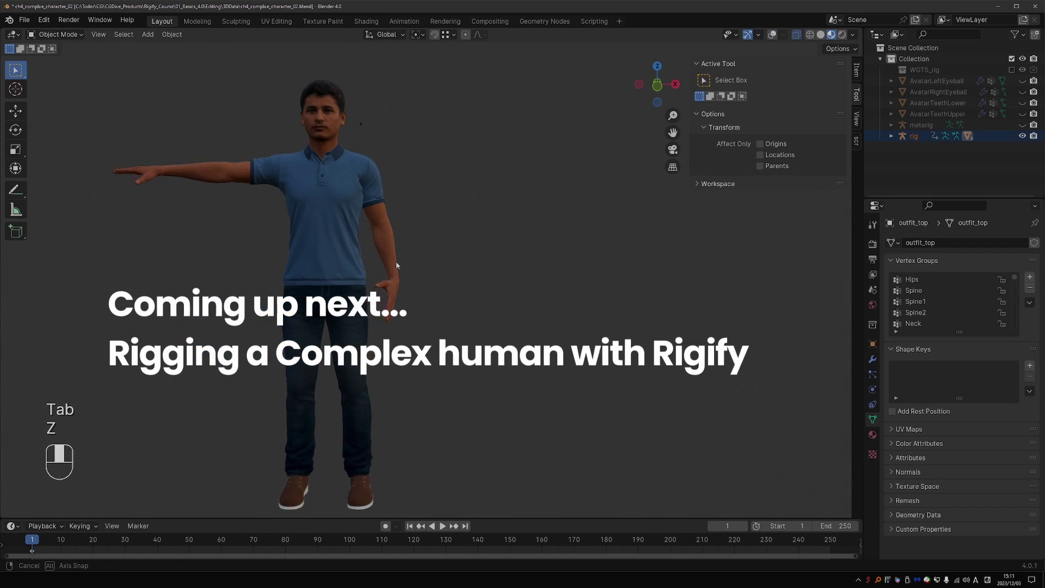